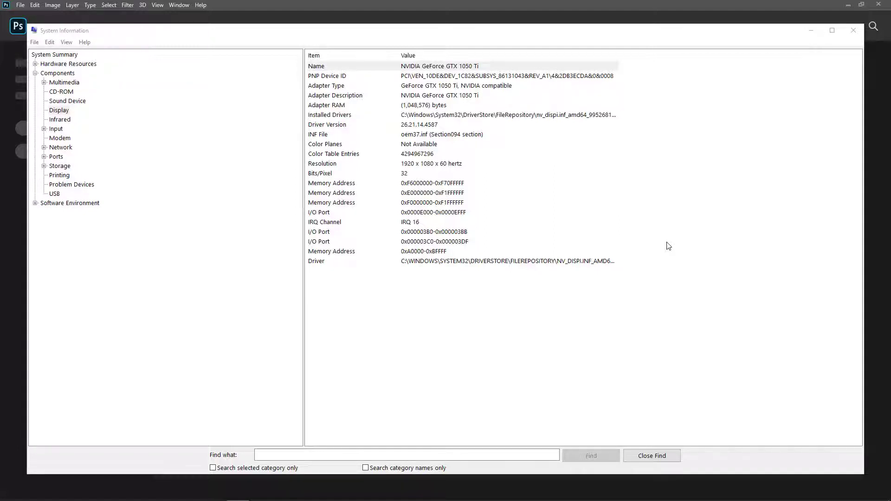
Switch to Photoshop and set its memory usage to 8766 MB (58%) in the Performance preferences
left_click(22, 134)
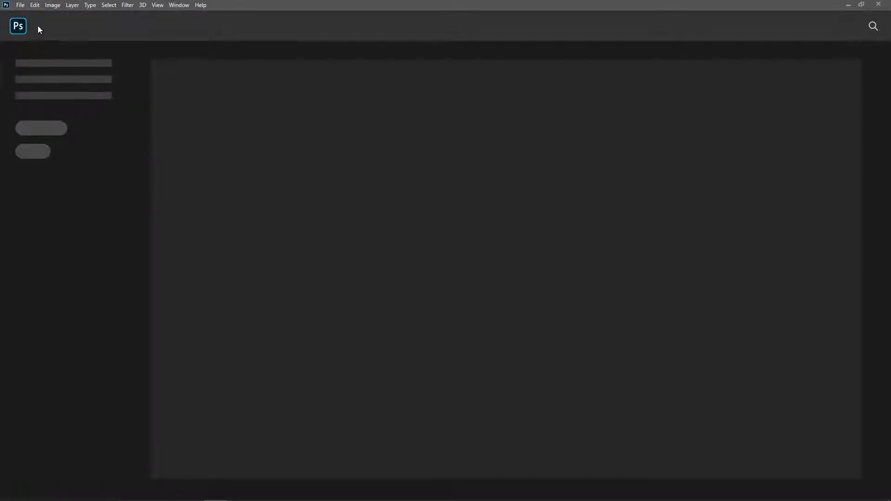
left_click(37, 4)
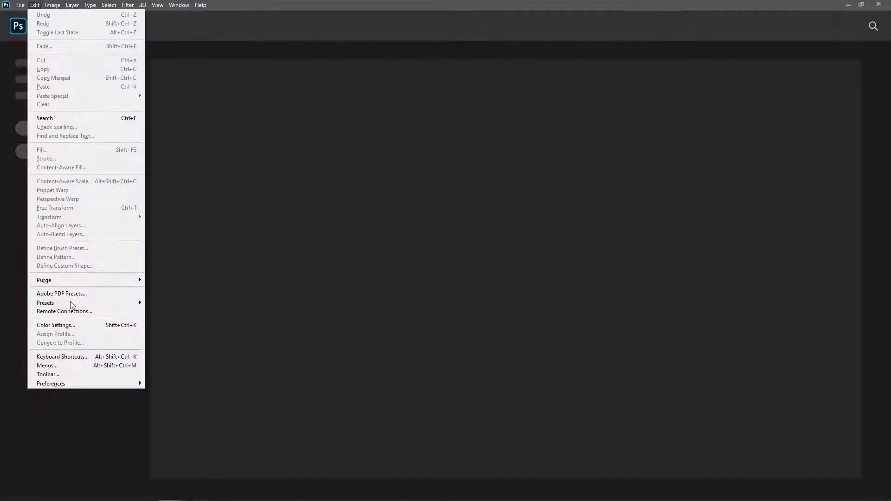
mouse_move(70, 384)
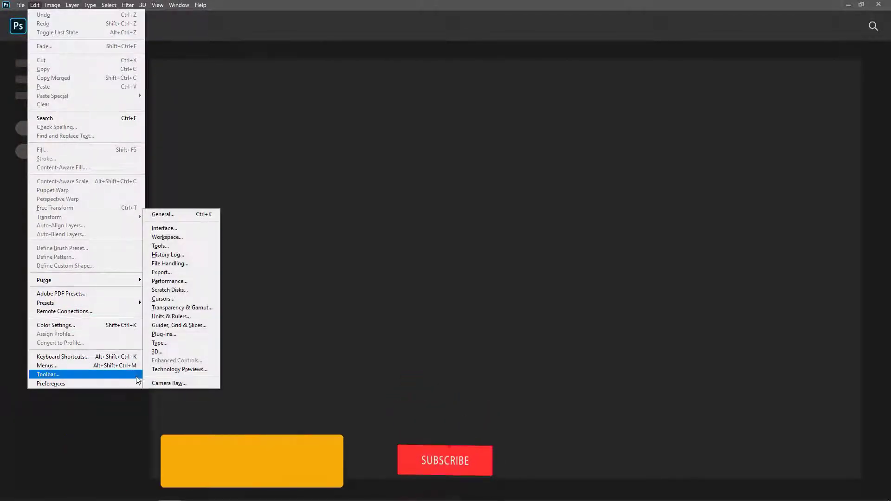
left_click(175, 281)
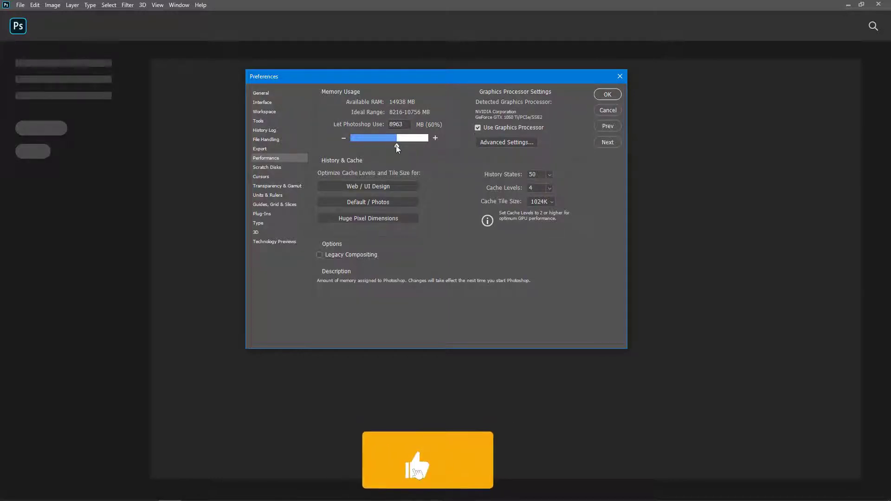
left_click_drag(396, 145, 396, 146)
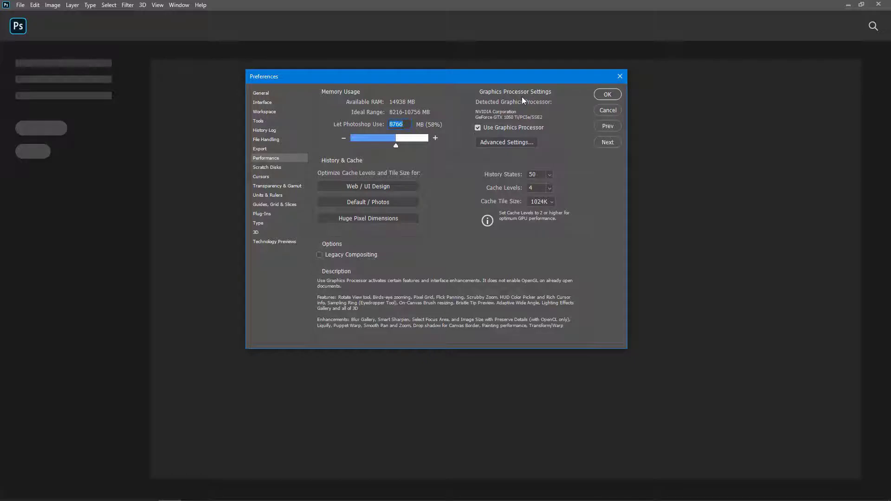
Keep the graphics processor enabled with Advanced drawing mode, optimize the cache for Huge Pixel Dimensions, and apply the preferences
left_click(478, 129)
left_click(495, 142)
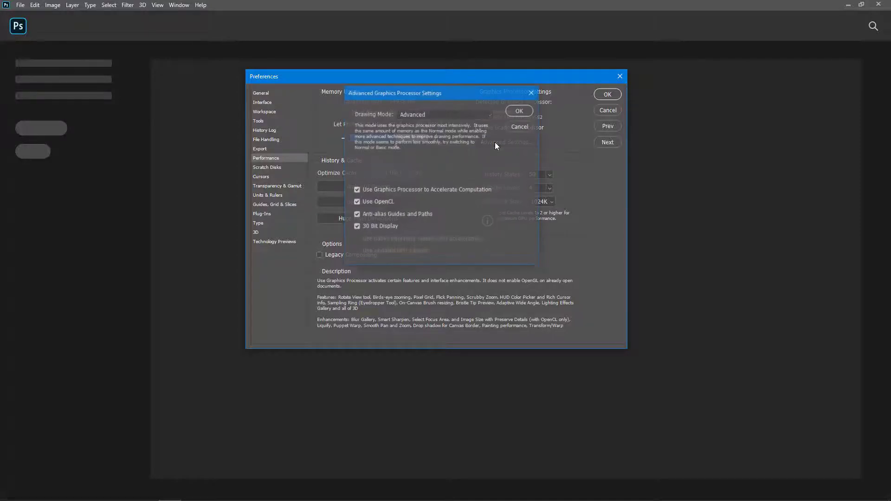
left_click(428, 113)
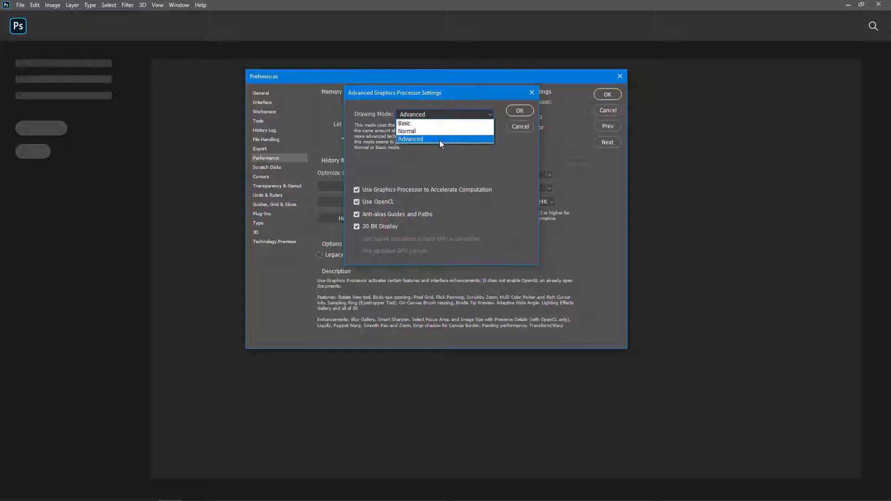
left_click(365, 186)
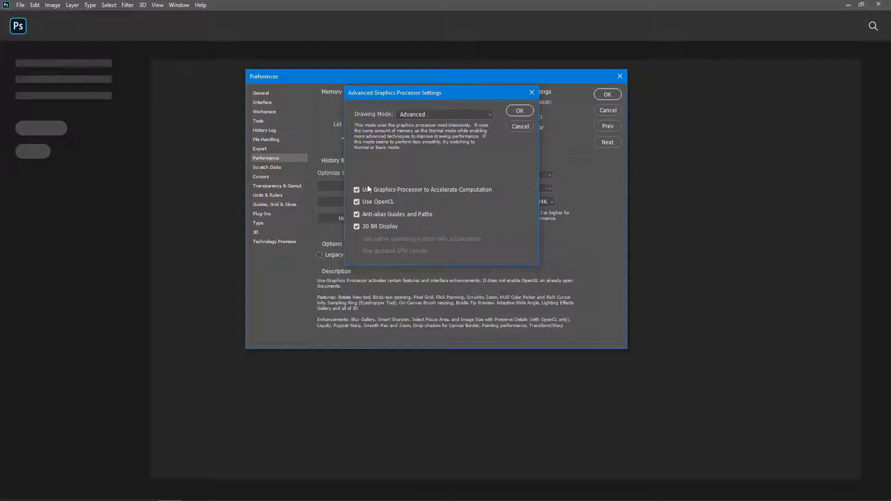
left_click(518, 112)
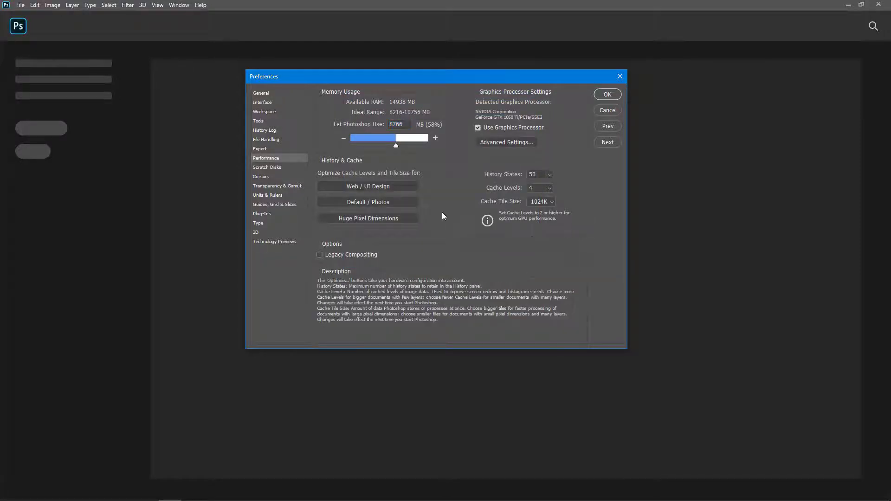
left_click(383, 218)
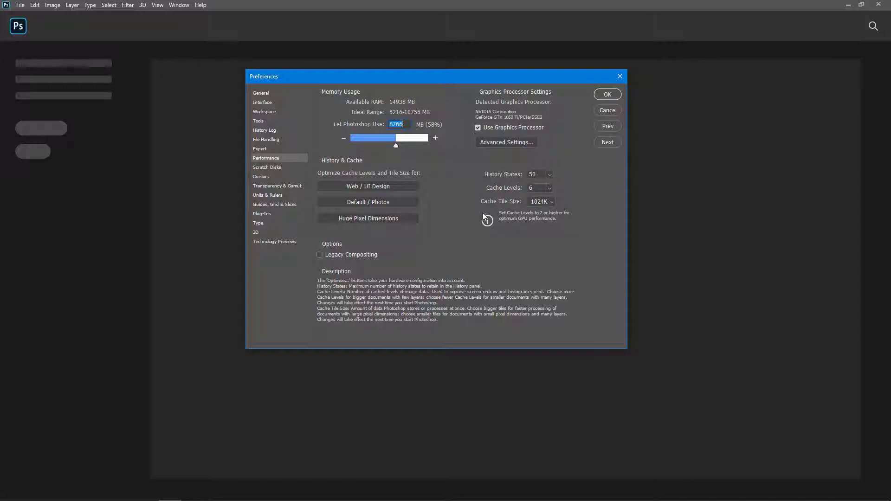
left_click(611, 94)
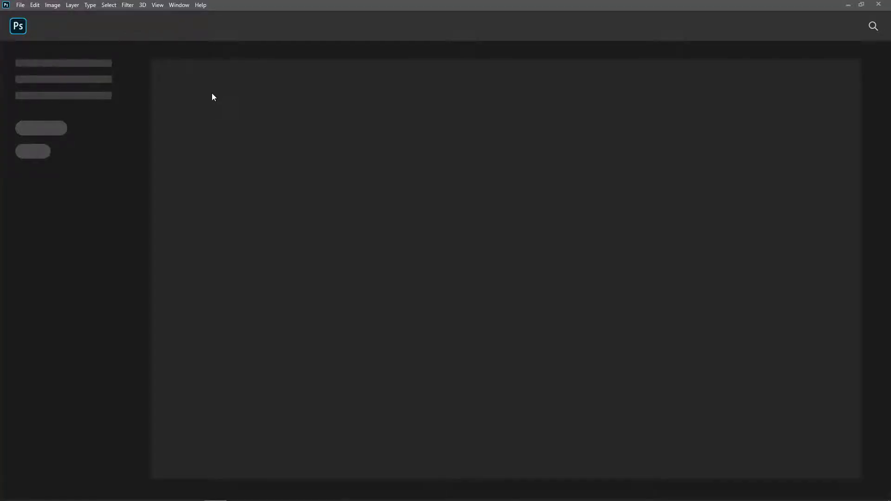
Create a new document from the Film & Video preset HDTV 1080p, 1920 x 1080 px at 72 ppi
left_click(16, 5)
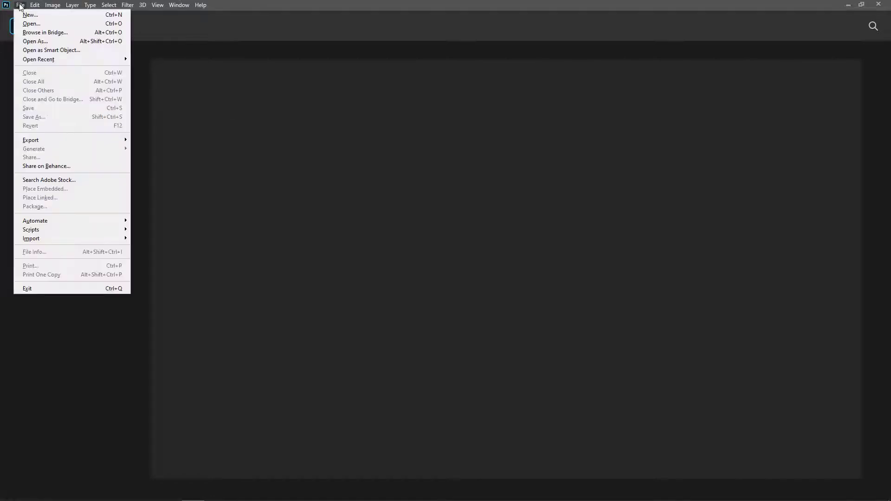
left_click(27, 15)
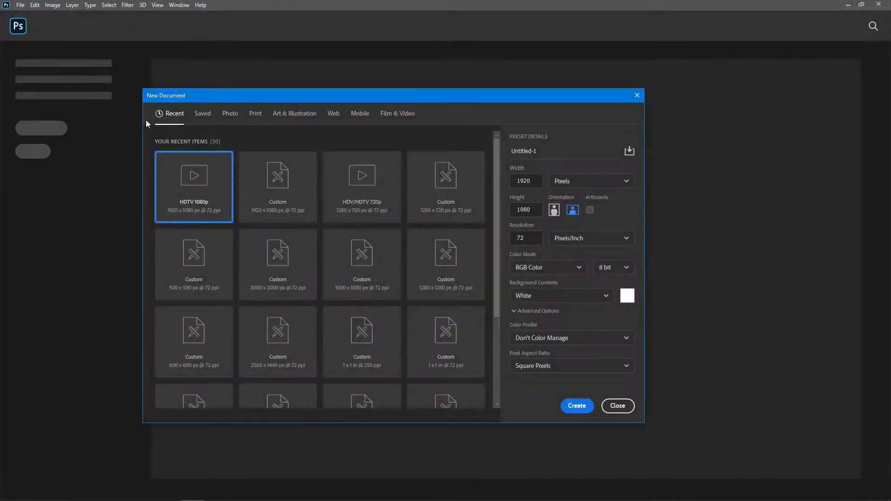
left_click(403, 119)
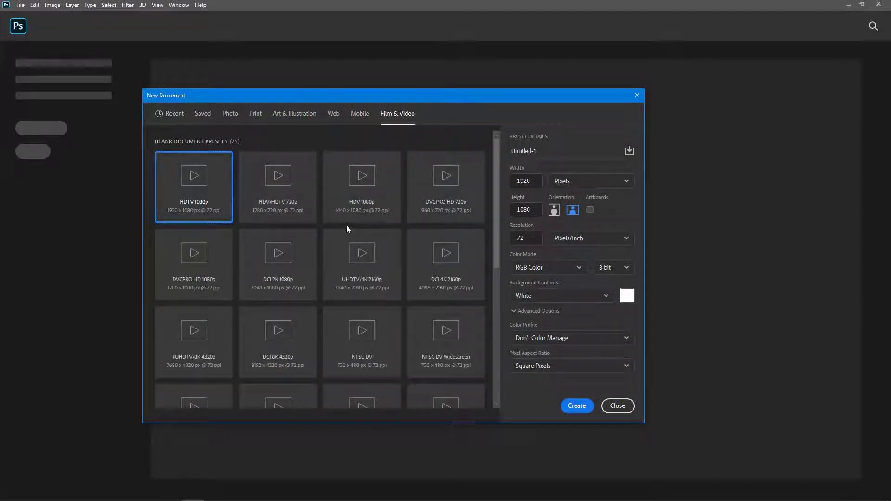
scroll(347, 225, "down", 2)
scroll(347, 225, "up", 2)
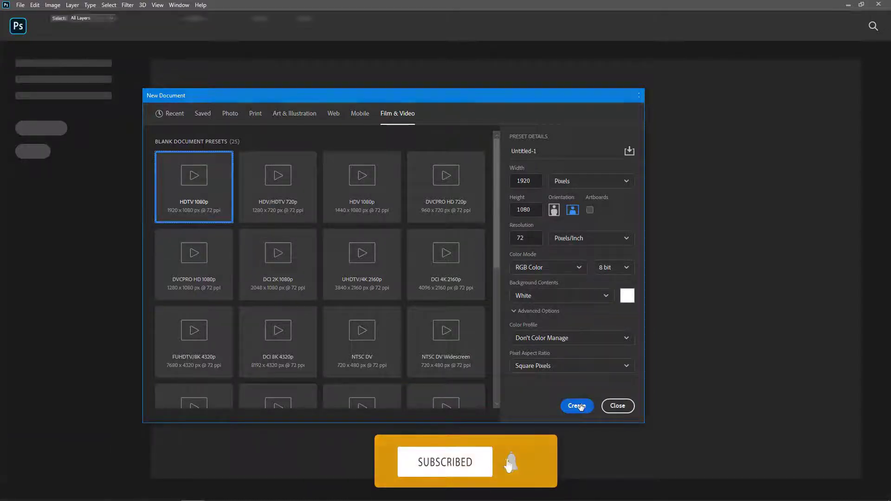
left_click(577, 406)
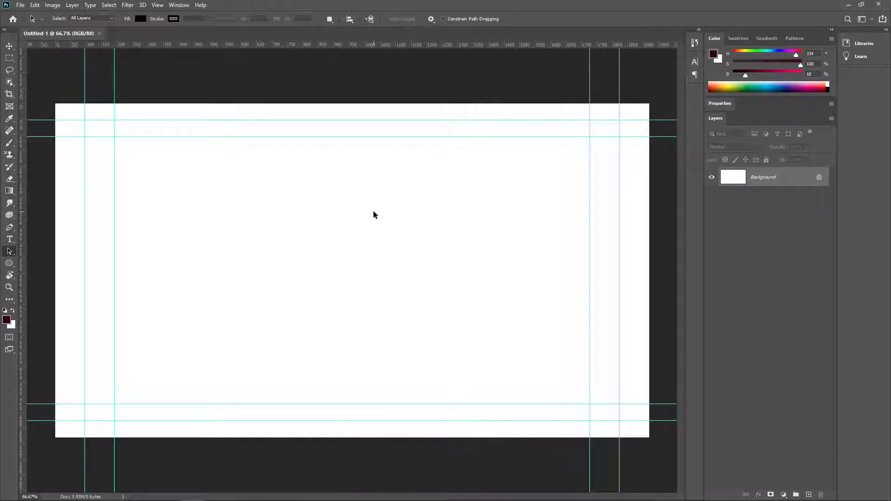
Change the workspace to Motion
left_click(177, 5)
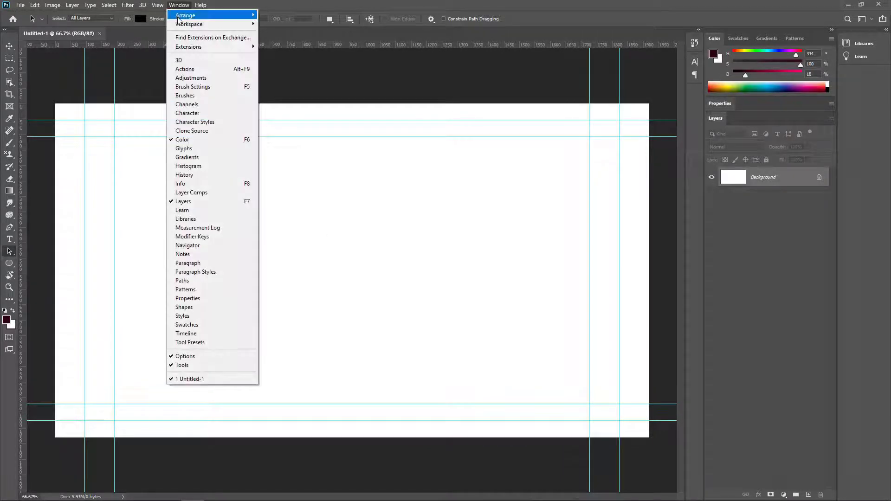
mouse_move(178, 25)
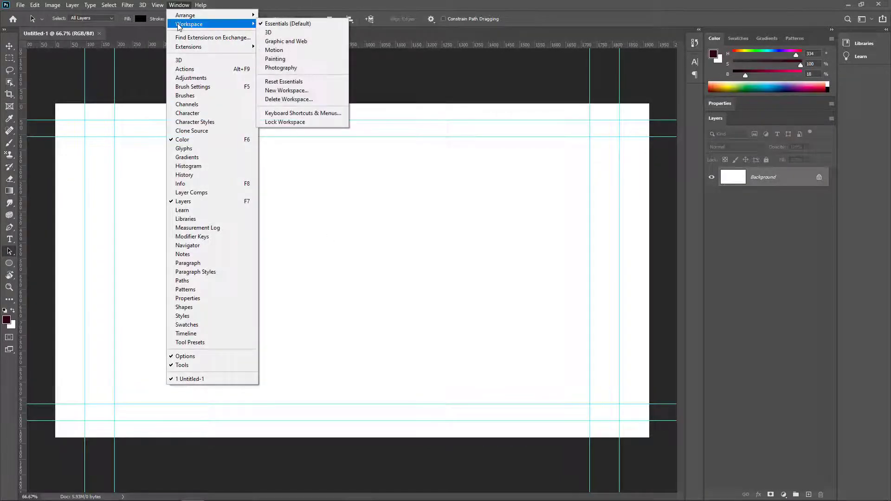
left_click(289, 52)
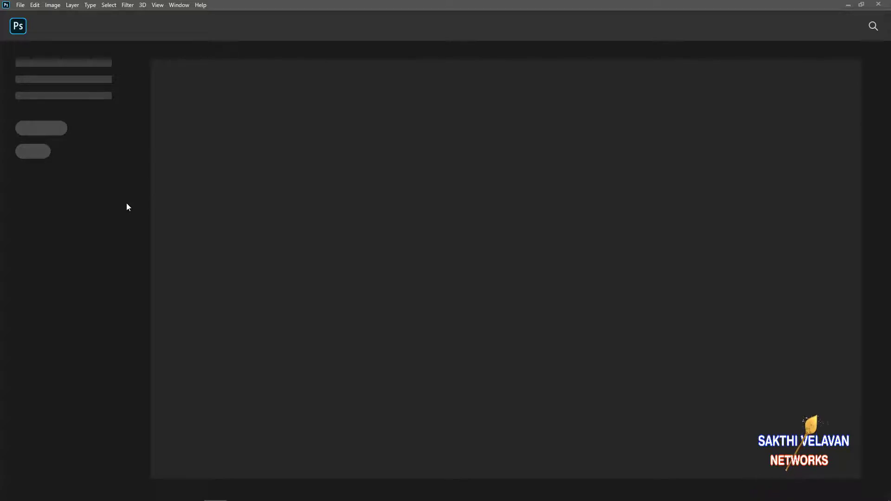
Open the NASA_1 PSD file from the "2_1 An Overview of the Timeline panel" folder
left_click(19, 6)
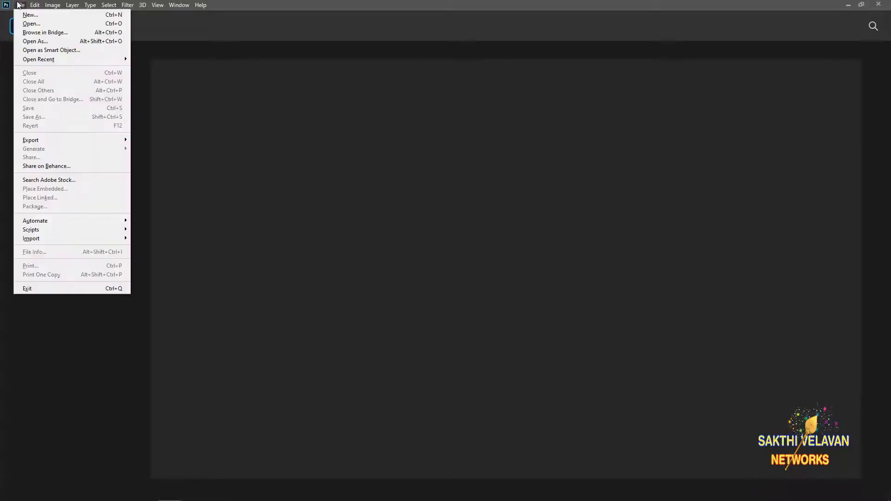
left_click(22, 24)
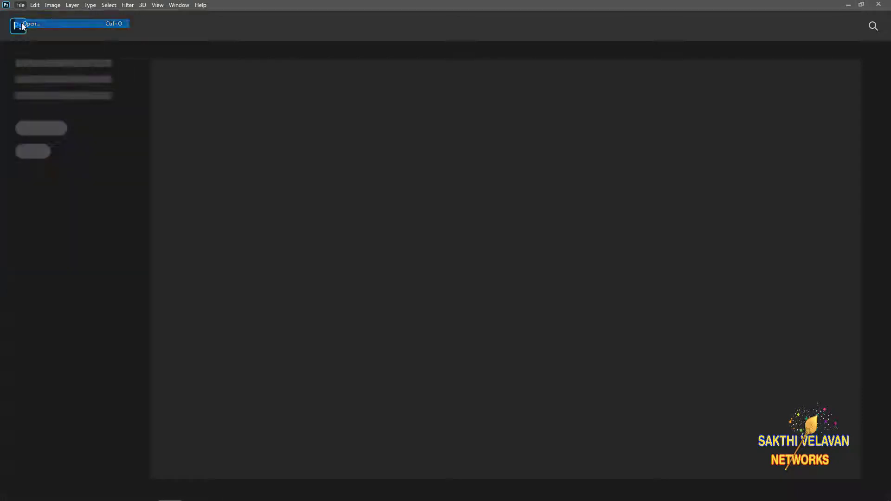
double_click(116, 64)
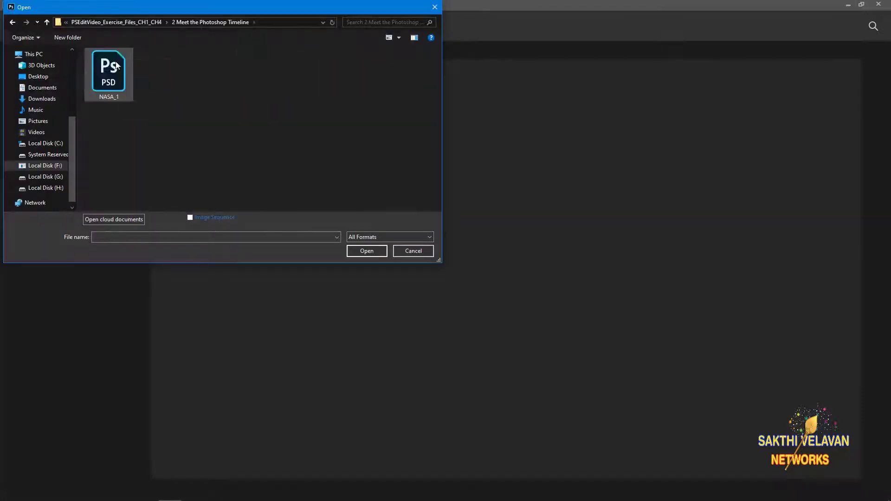
left_click(110, 86)
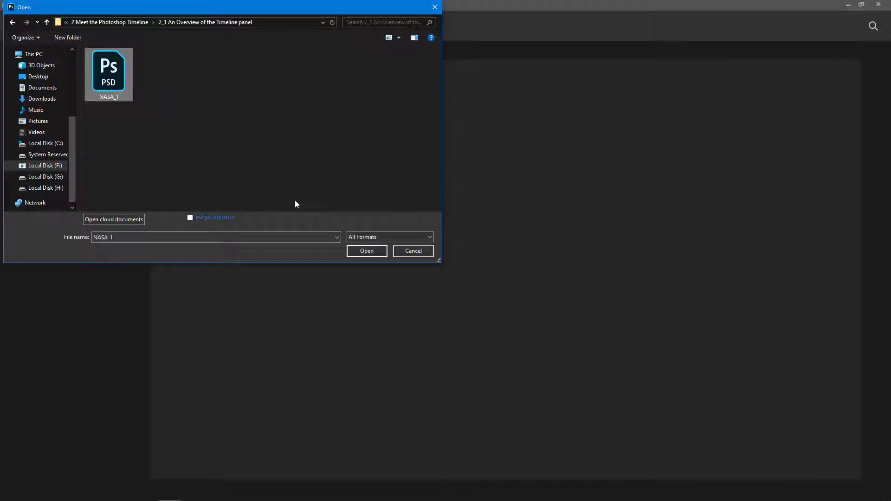
left_click(371, 252)
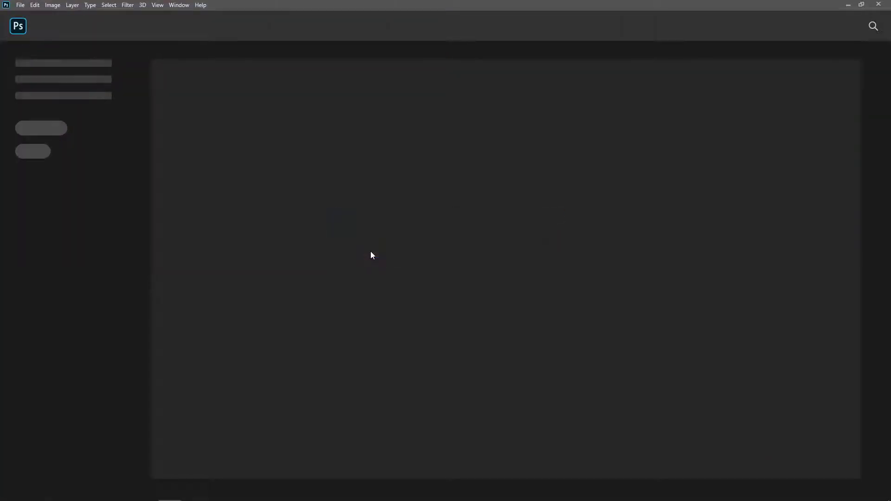
key("Return")
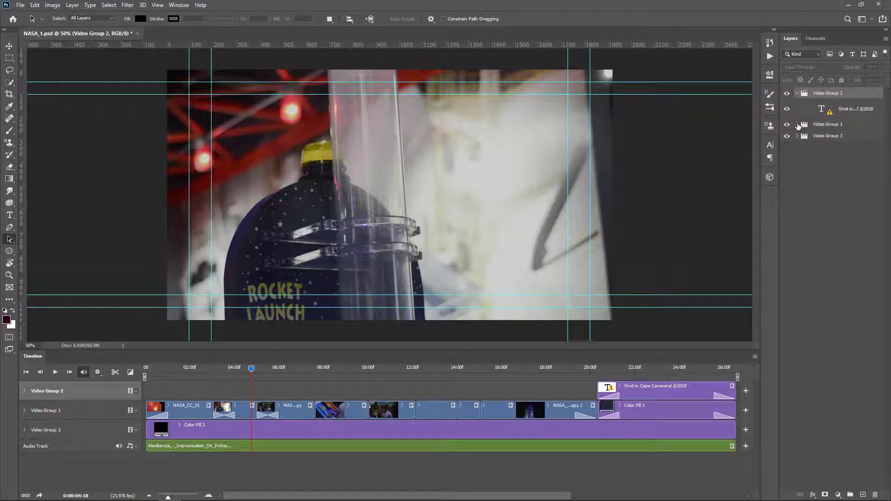
Examine the layers inside Video Group 1 and Video Group 3, and briefly hide and reshow Video Group 1
left_click(799, 124)
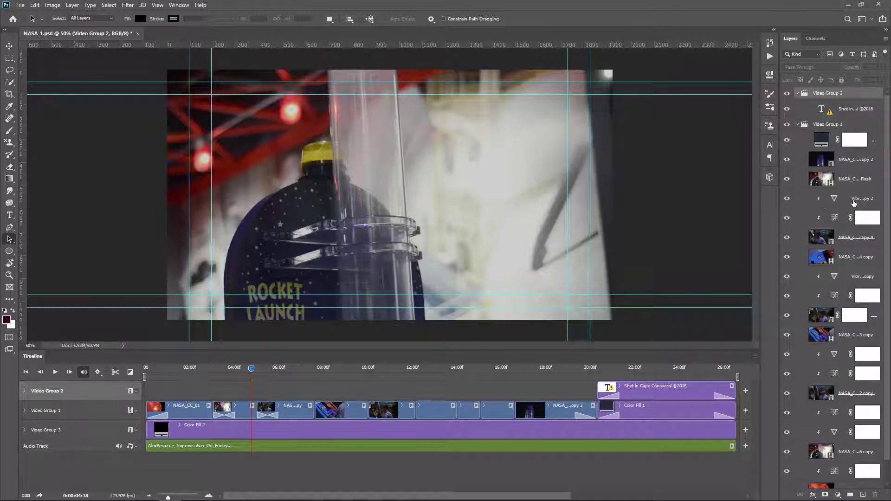
left_click(798, 125)
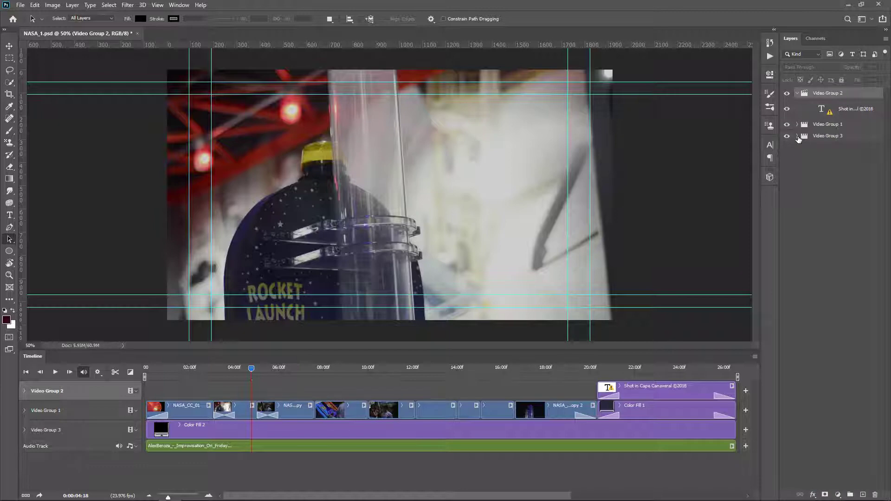
left_click(798, 136)
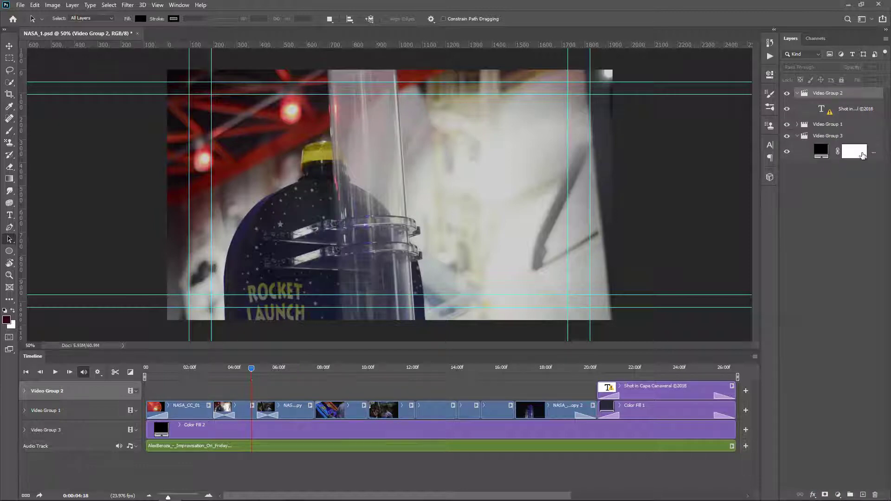
left_click(797, 136)
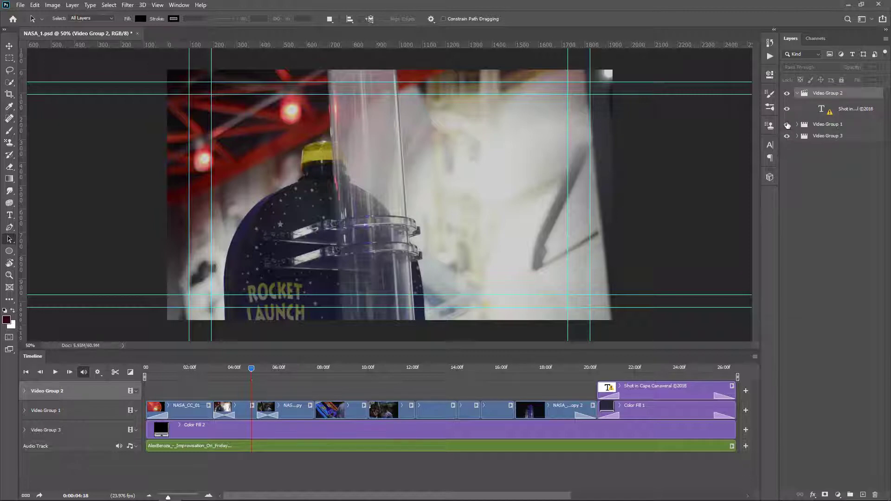
left_click(787, 125)
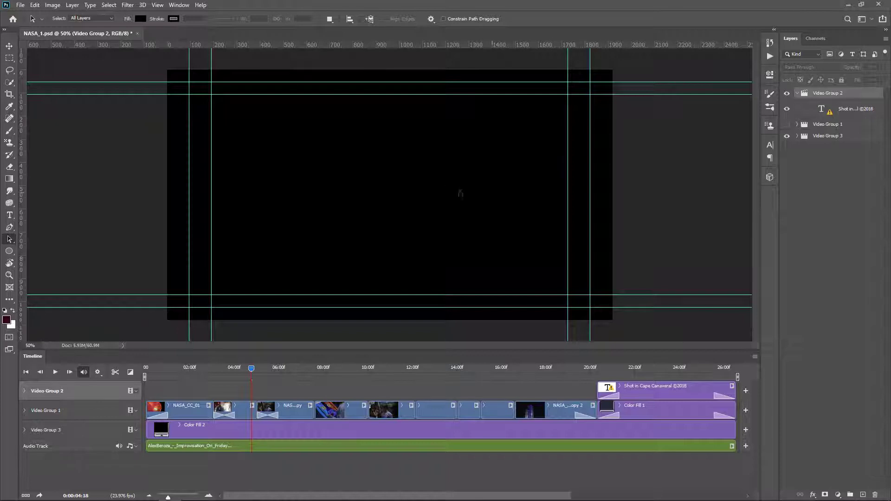
left_click(787, 125)
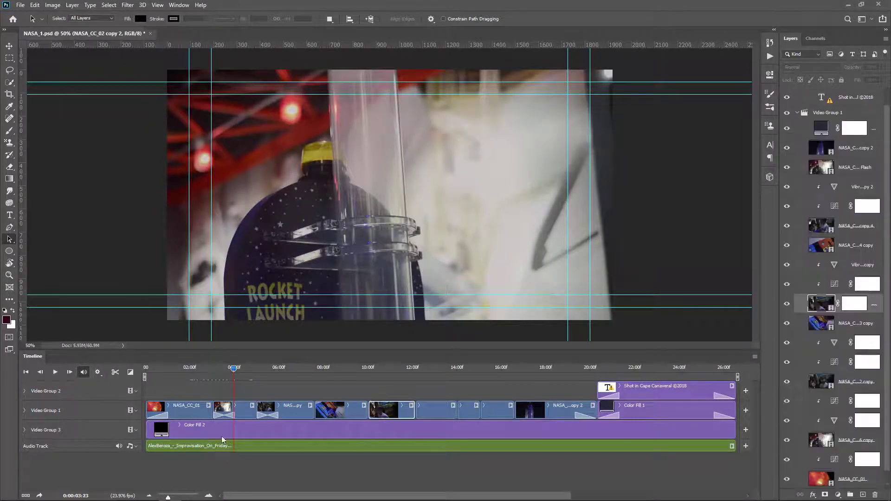
Move the timeline playhead to 0:00:10:19 and hide the masked NASA_CC_02 copy 2 layer in Video Group 1
left_click(352, 413)
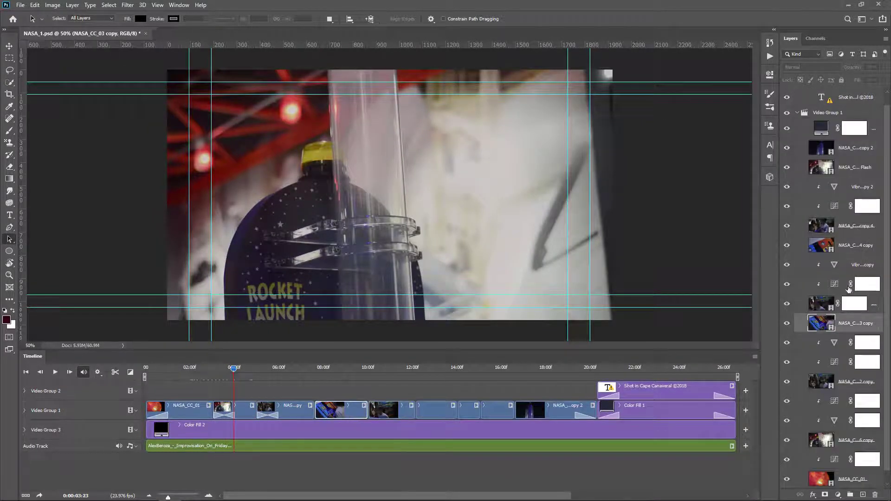
left_click(257, 370)
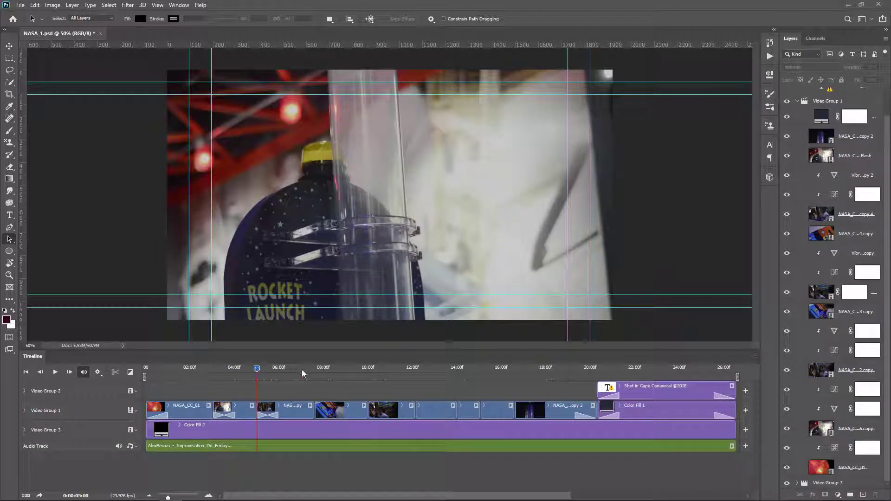
left_click(386, 368)
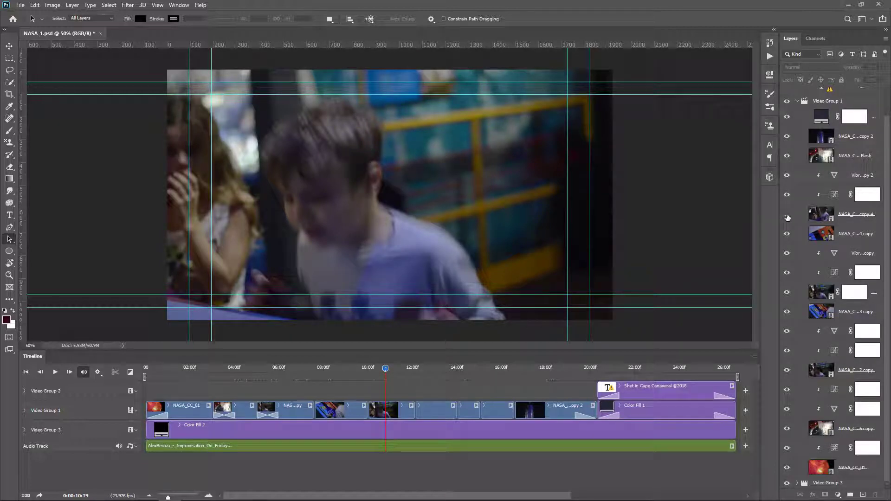
left_click(788, 293)
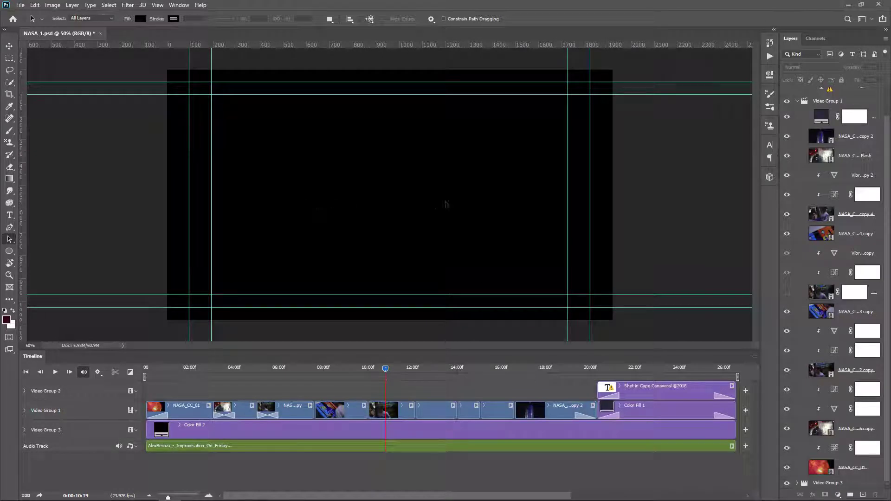
Reshow the masked NASA_CC_02 copy 2 layer, and with the playhead at 0:00:02:00 move the NASA_CC_03 copy clip directly after NASA_CC_01 in Video Group 1
left_click(787, 292)
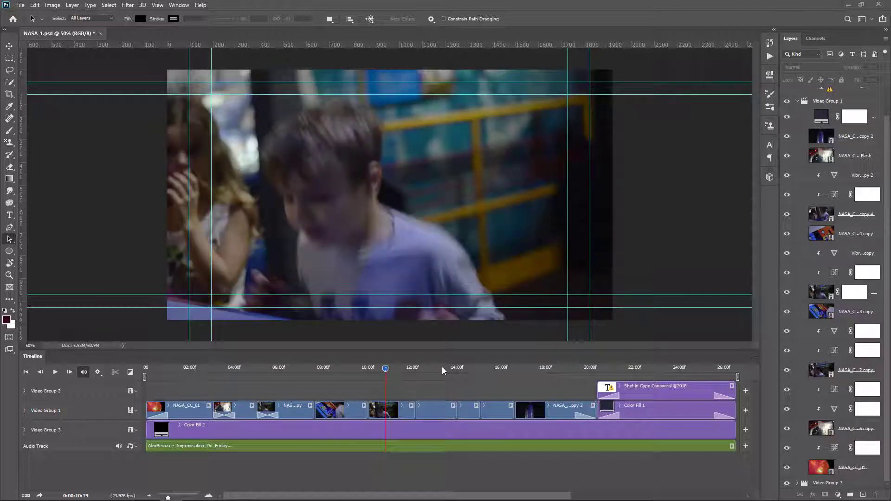
left_click_drag(386, 369, 394, 397)
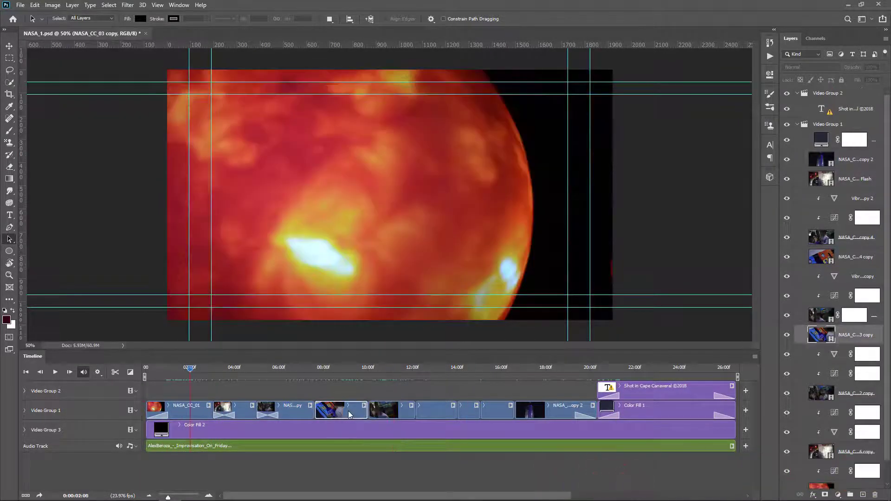
left_click_drag(348, 410, 227, 410)
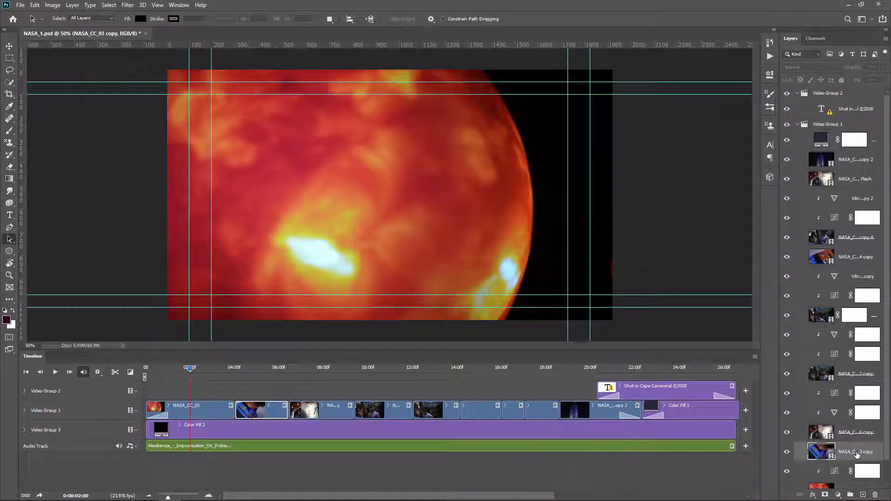
Move the NASA_CC_02 copy clip from Video Group 1 up into Video Group 2, and undo that move
left_click(389, 411)
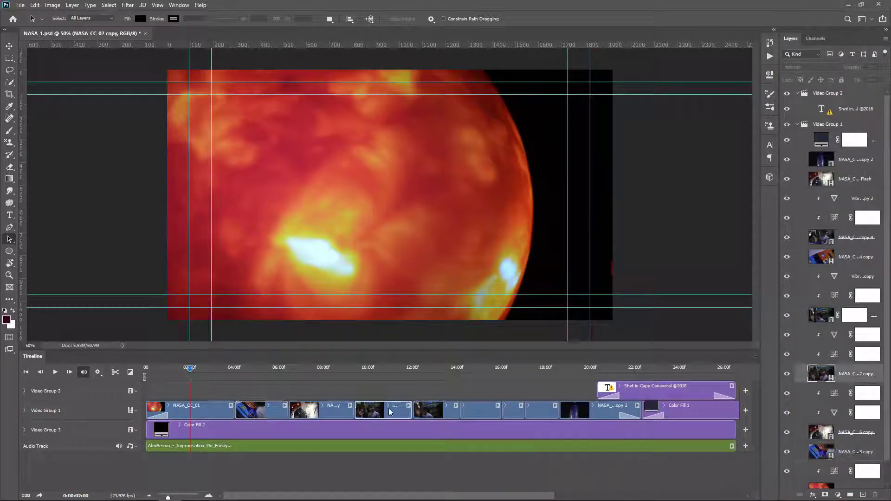
left_click_drag(389, 410, 398, 391)
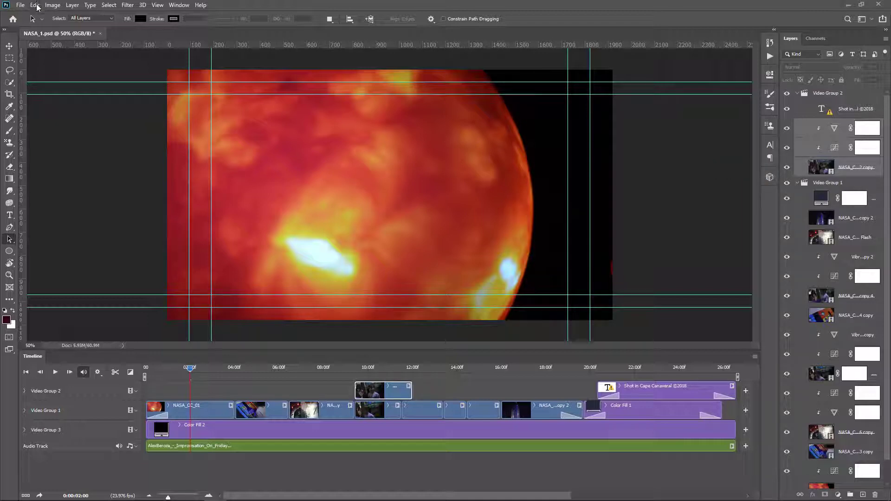
left_click(35, 6)
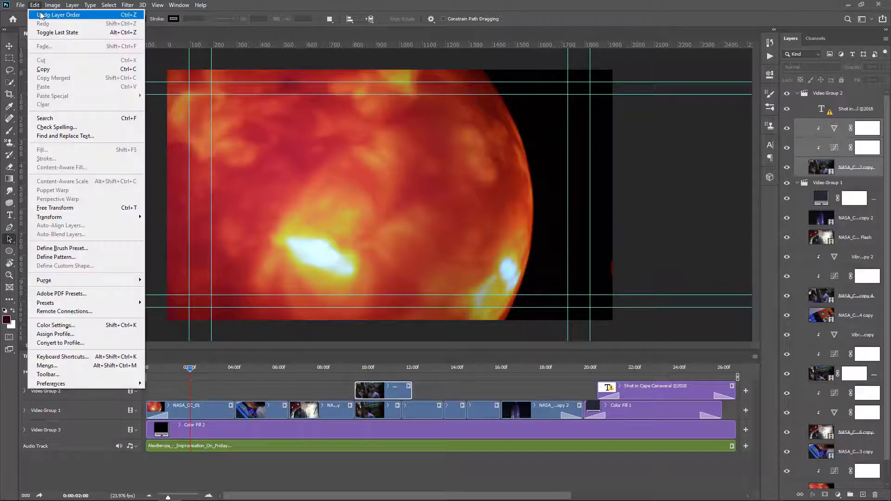
left_click(40, 15)
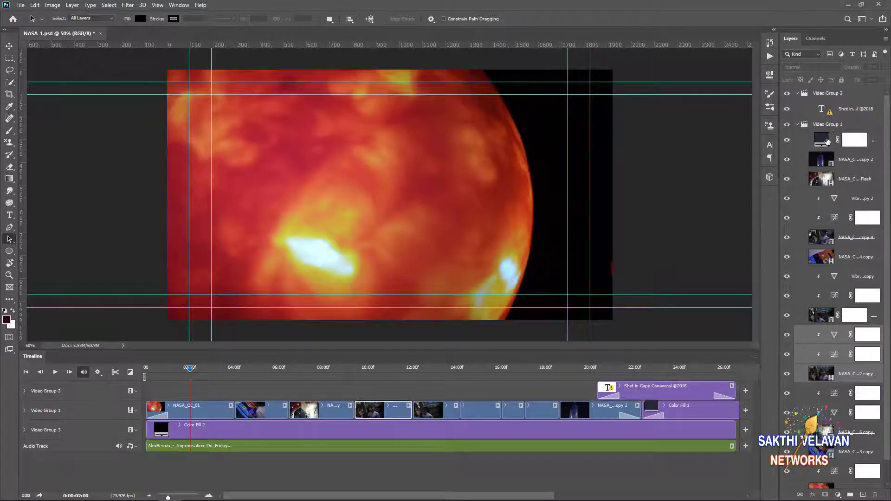
Make the Timeline panel taller and step the playhead frame by frame forward to 0:00:02:10 and back to 0:00:02:07
left_click_drag(266, 351, 320, 233)
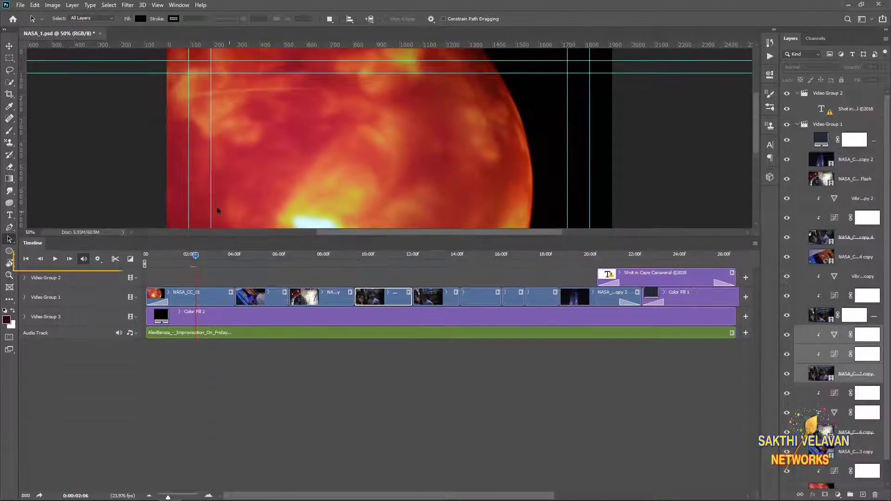
left_click(69, 260)
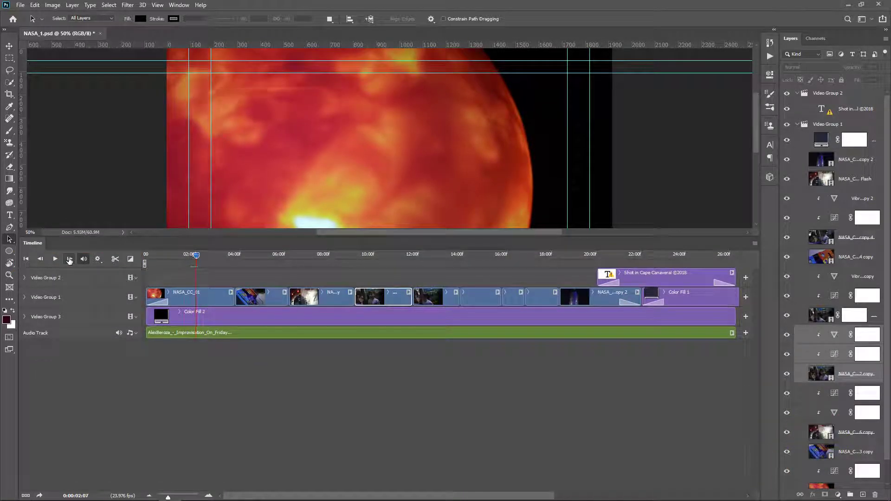
left_click(69, 259)
left_click(69, 259)
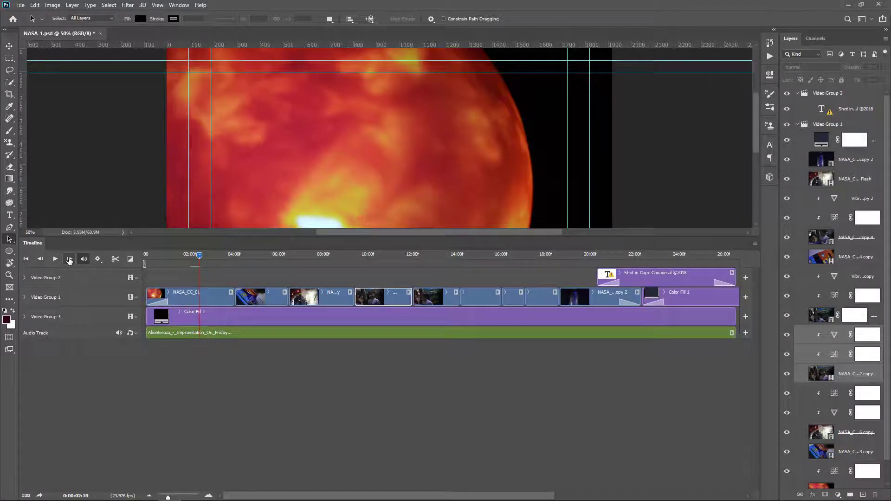
left_click(41, 259)
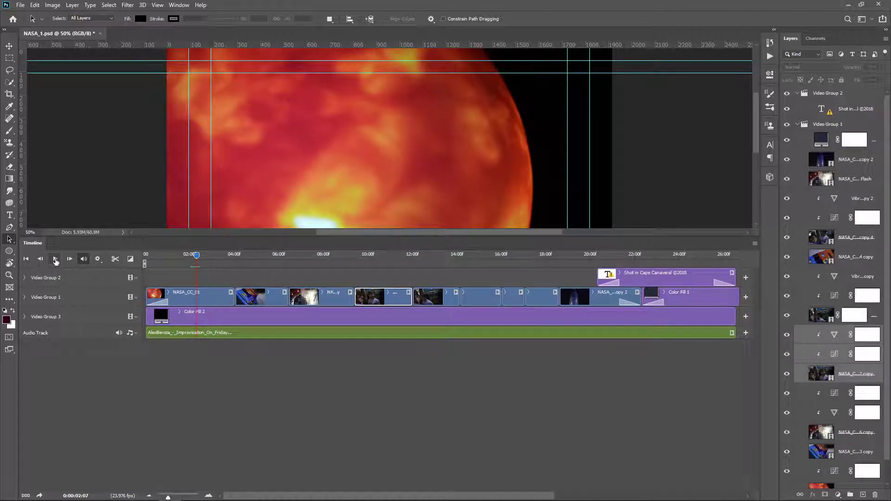
Play the video from 0:00:02:07 to about 0:00:03:16, and return the playhead to the first frame
left_click(56, 260)
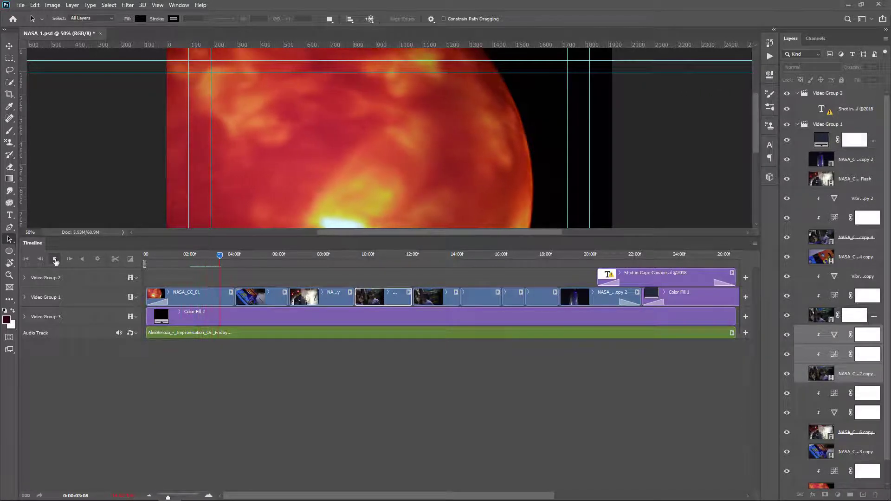
left_click(56, 260)
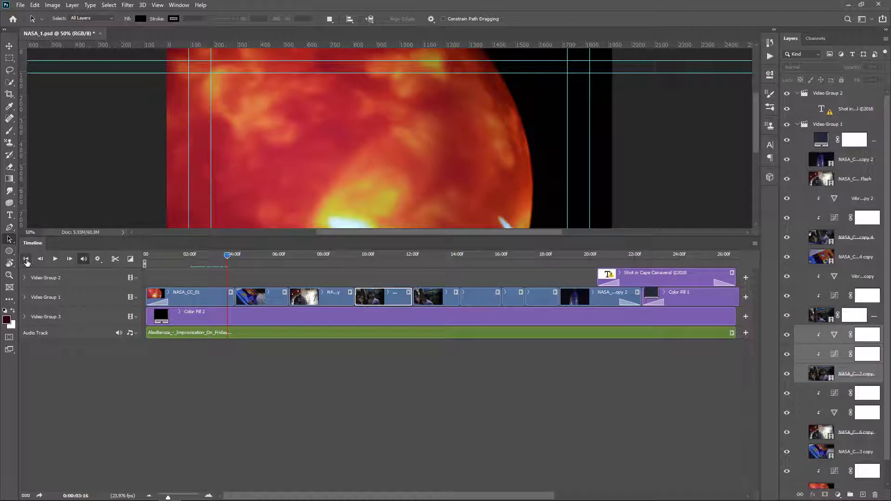
left_click(26, 259)
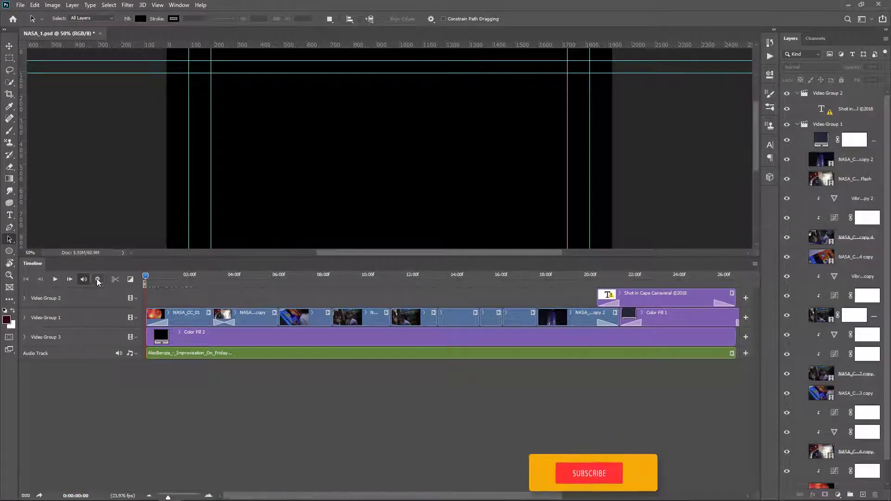
Set the timeline's playback resolution to 100% and preview about the first three seconds, returning the playhead to the first frame
left_click(98, 279)
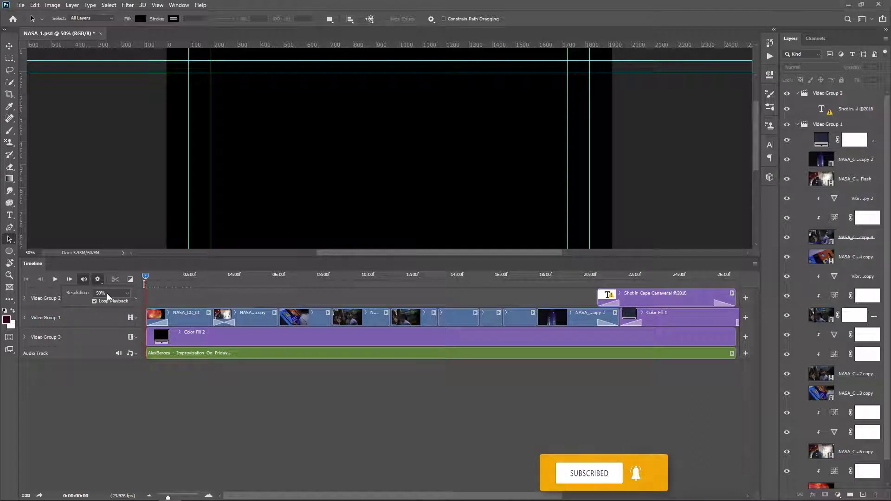
left_click(104, 293)
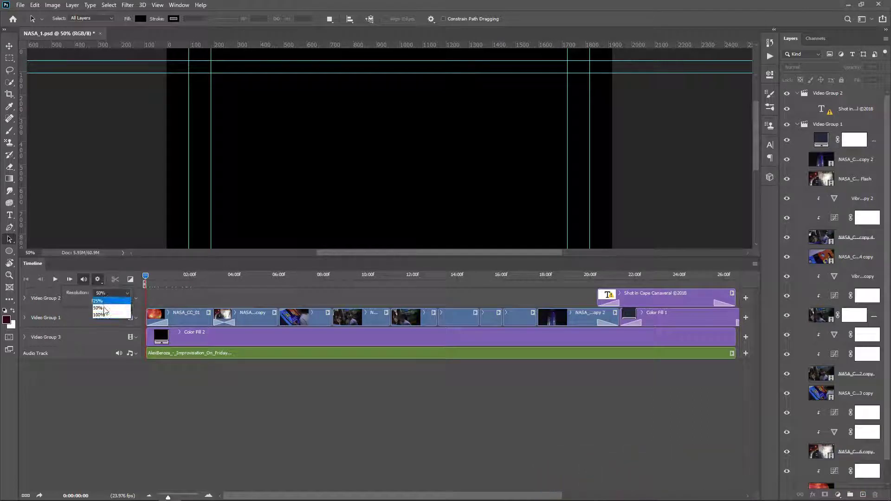
left_click(105, 316)
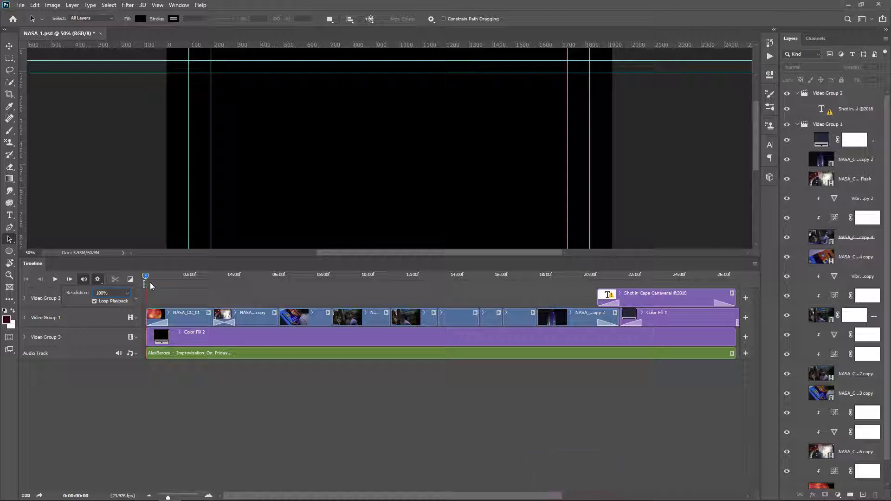
left_click(56, 281)
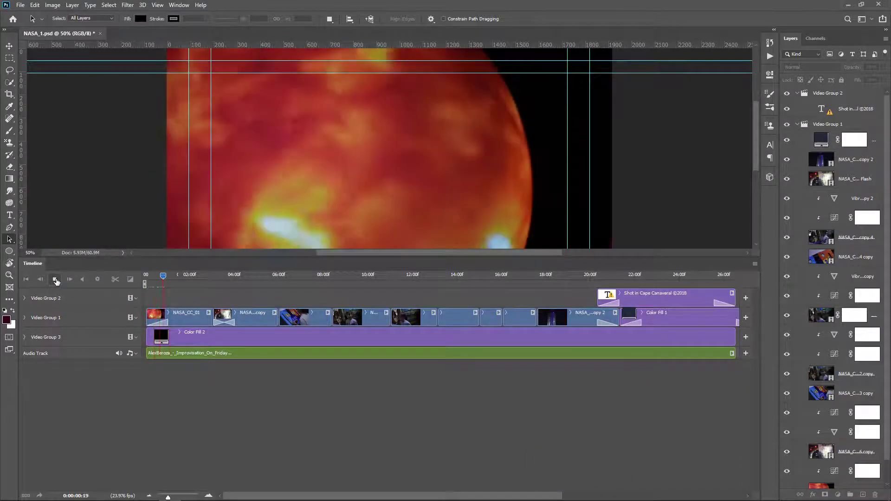
left_click(56, 281)
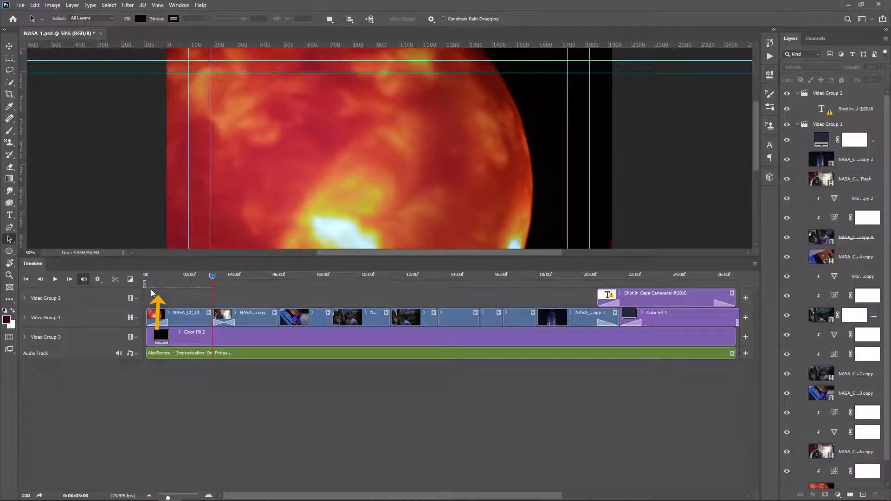
left_click(26, 280)
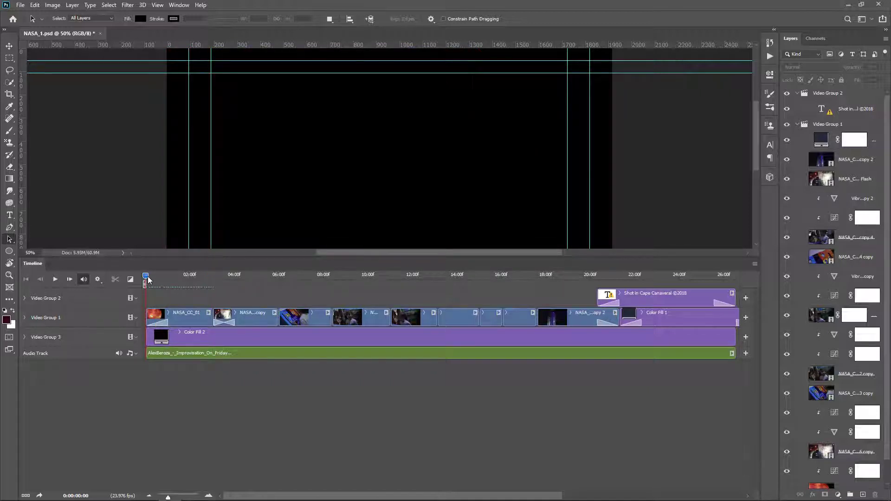
Set the timeline's playback resolution to 50% and preview the opening of the video from the first frame
left_click(97, 279)
left_click(100, 293)
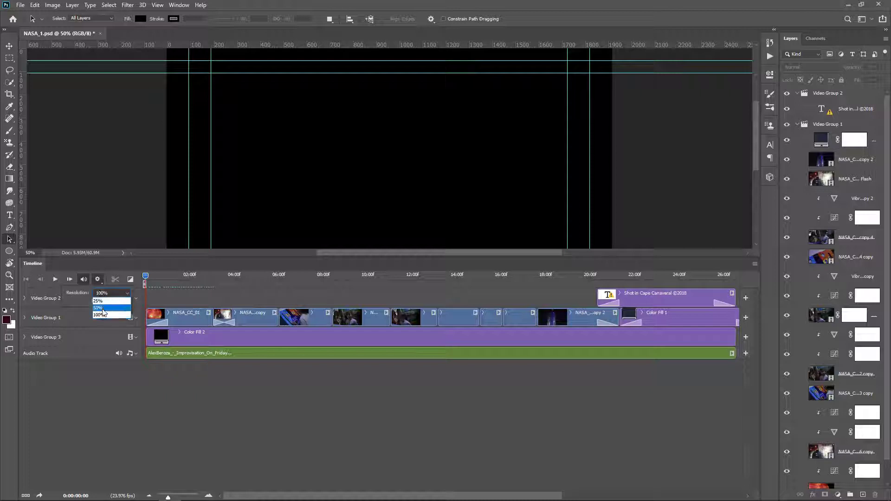
left_click(104, 309)
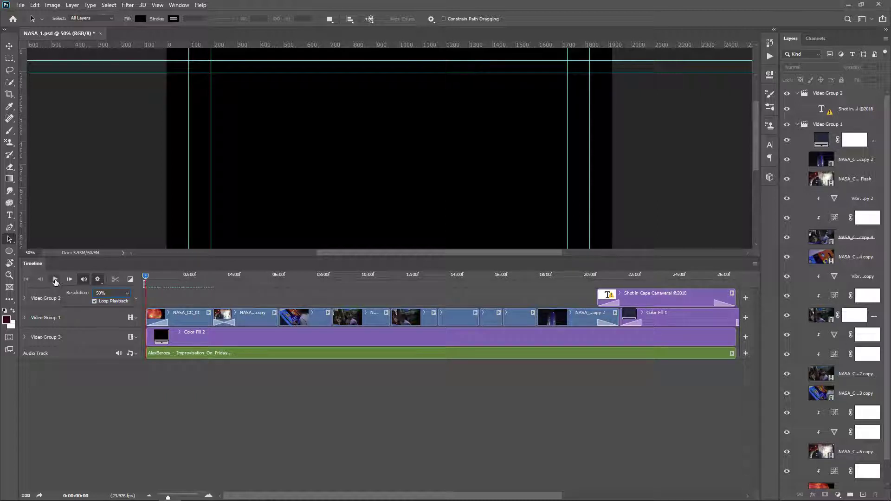
left_click(55, 280)
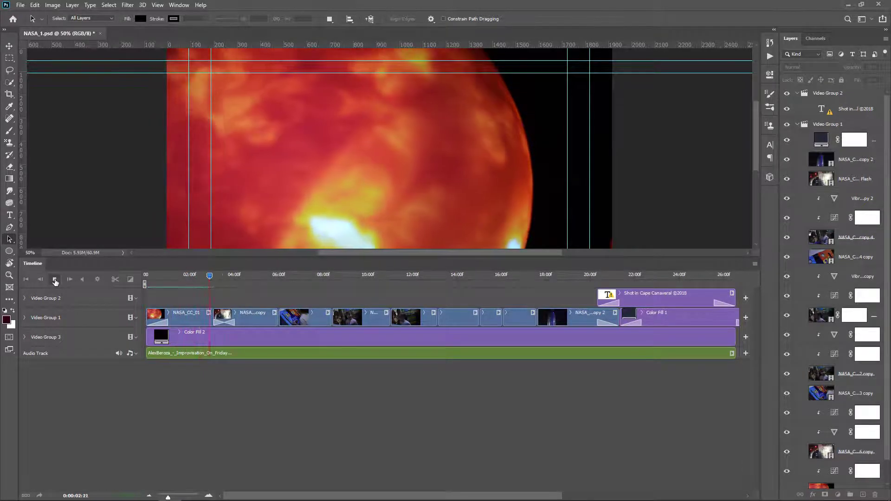
left_click(55, 281)
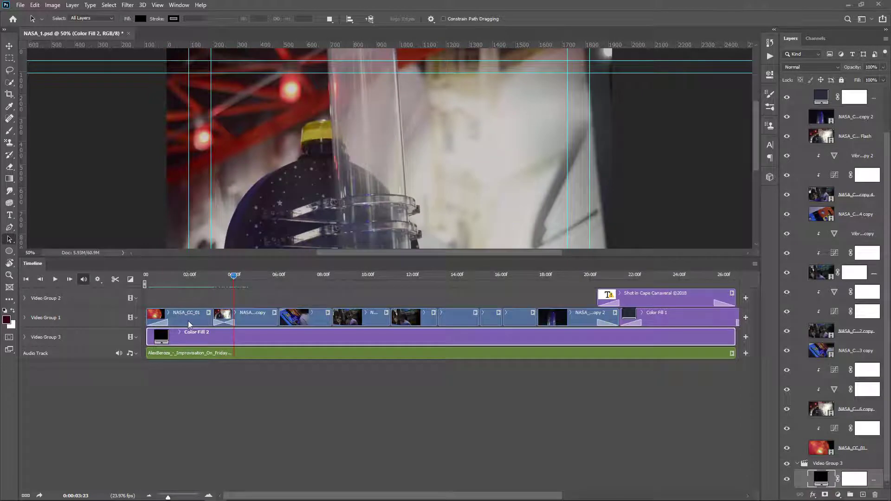
Set the Timeline's thumbnail size to the largest option in Panel Options and advance the playhead to 0:00:04:23
left_click(755, 265)
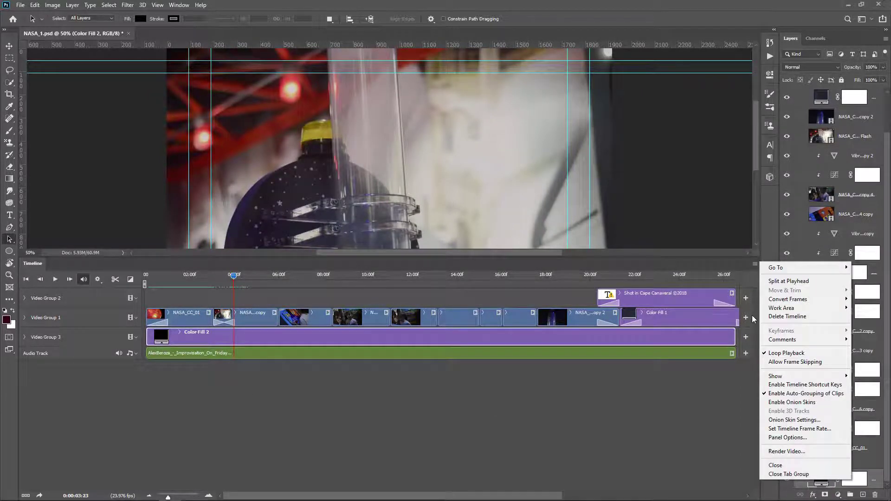
left_click(782, 438)
left_click(428, 208)
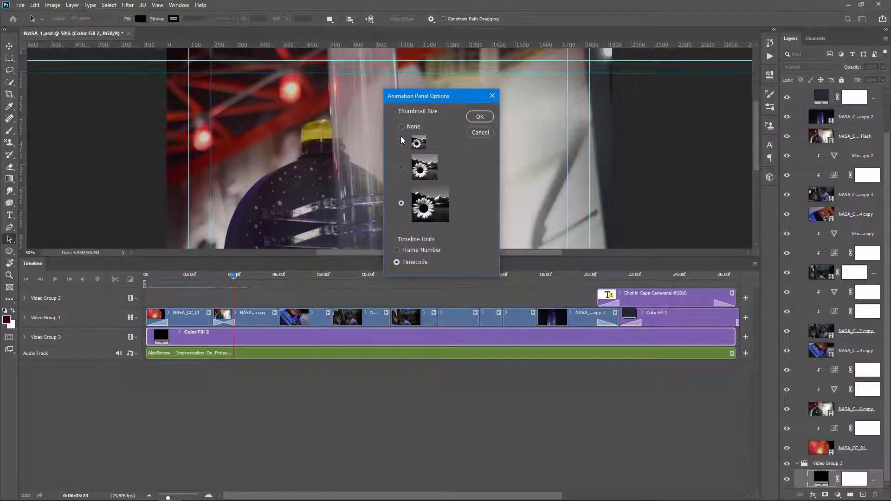
left_click(402, 143)
left_click(402, 204)
left_click(479, 117)
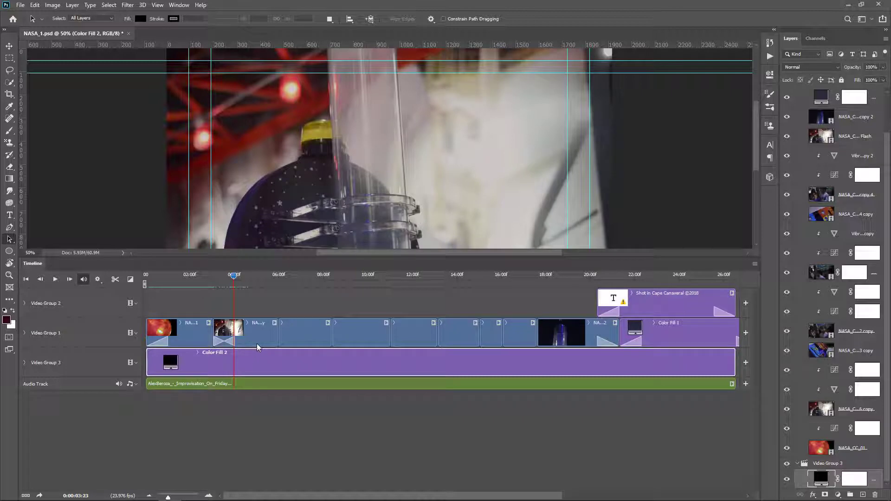
key("shift+Down")
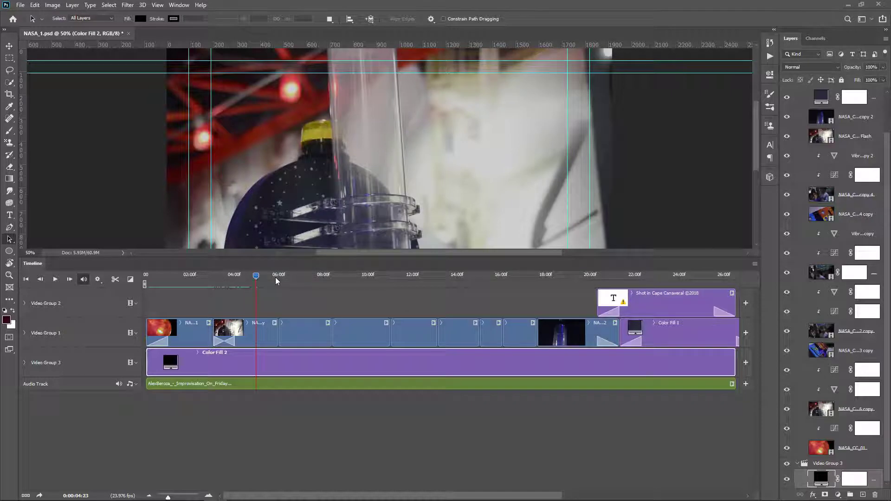
Switch the Timeline Units to Frame Number and move the playhead to frame 164
left_click(755, 264)
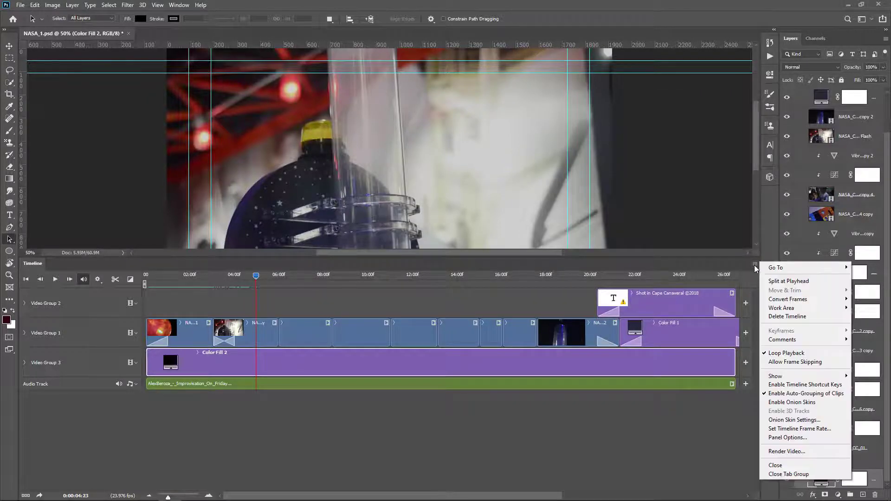
left_click(812, 438)
left_click(411, 251)
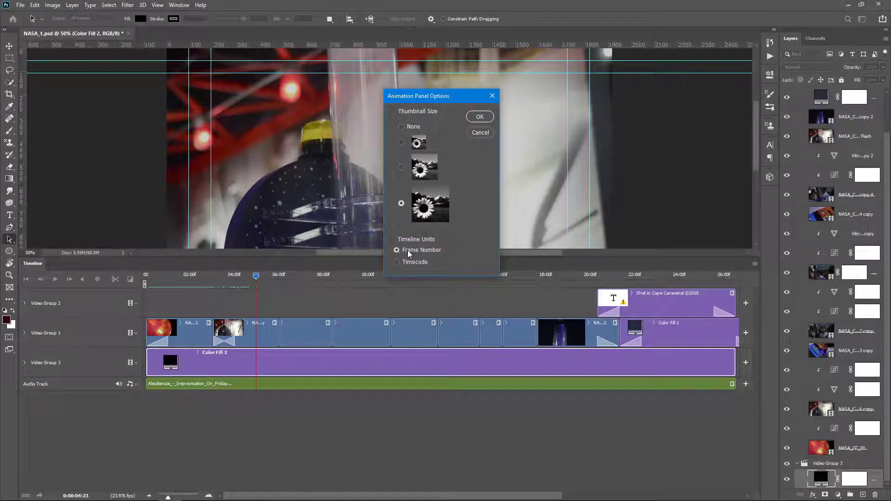
left_click(480, 116)
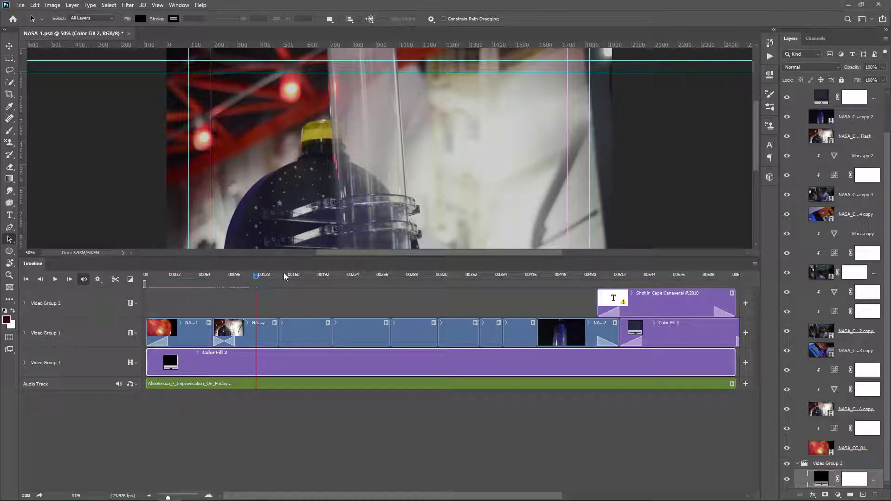
left_click_drag(255, 278, 298, 282)
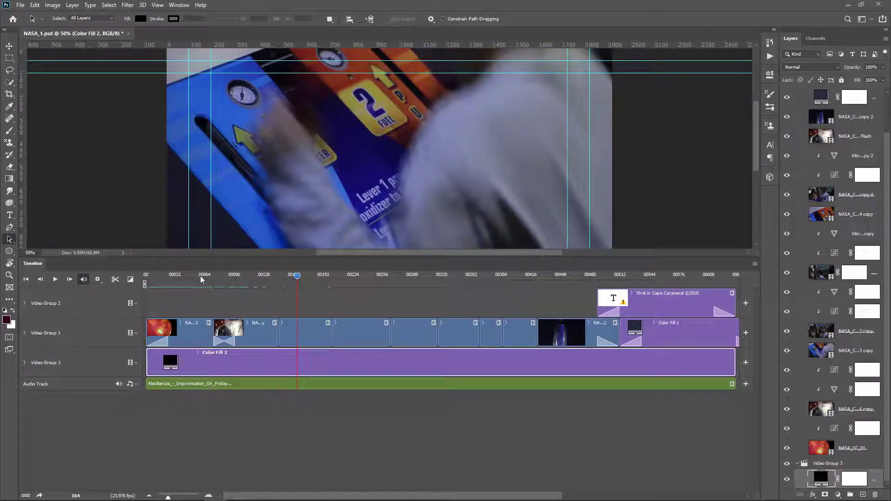
Switch the Timeline Units to Timecode in the Timeline's Panel Options
left_click(755, 264)
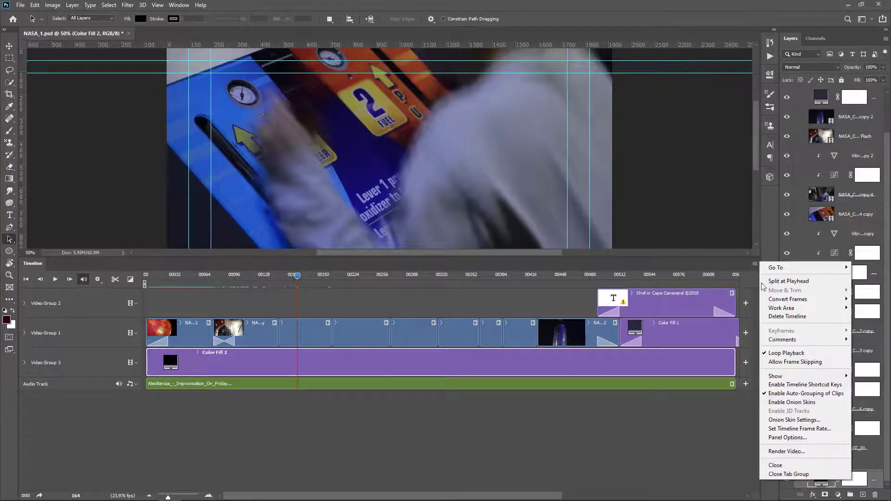
left_click(796, 438)
left_click(413, 260)
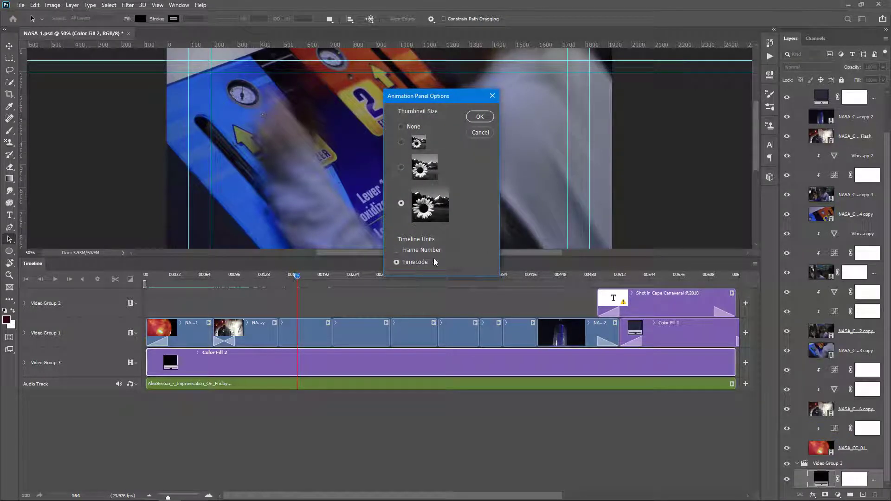
left_click(480, 116)
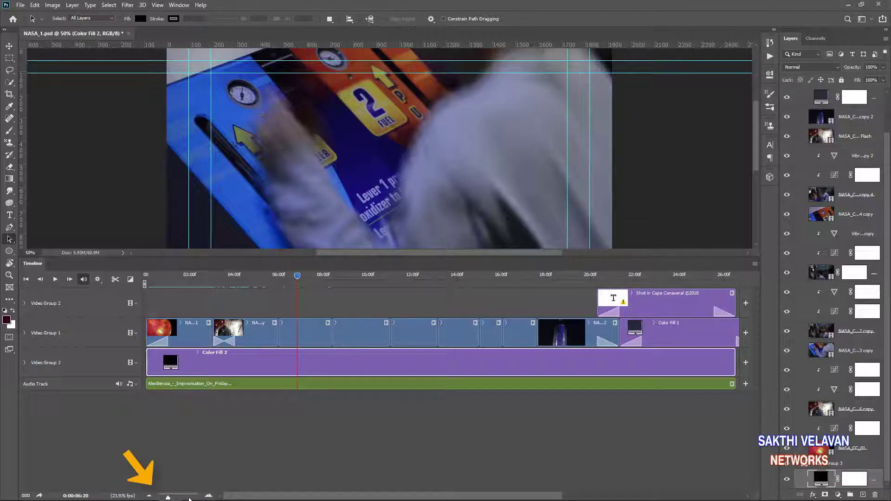
Move the playhead to 0:00:06:16 by setting the current time with the Go To Time command
left_click_drag(169, 497, 184, 496)
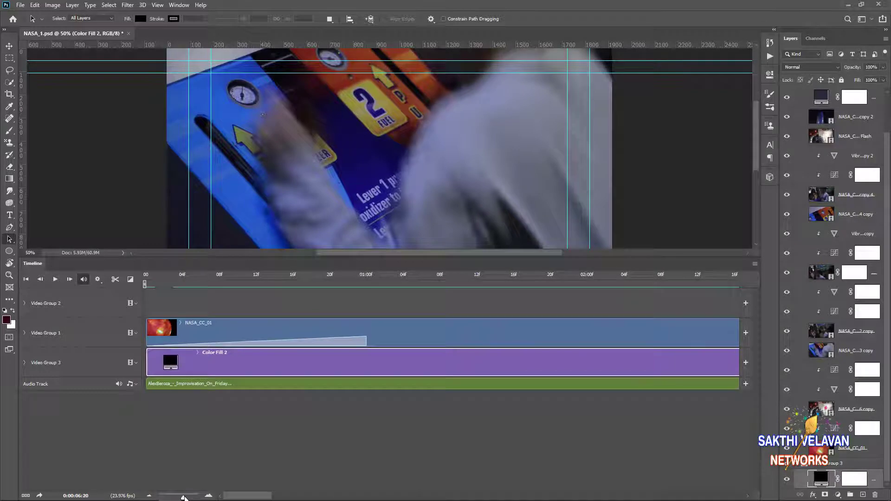
left_click_drag(183, 498, 159, 497)
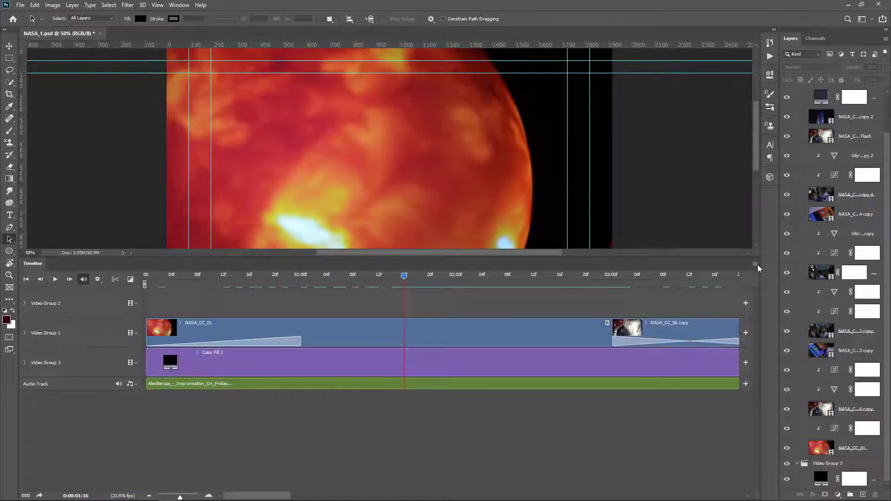
left_click(755, 264)
mouse_move(776, 270)
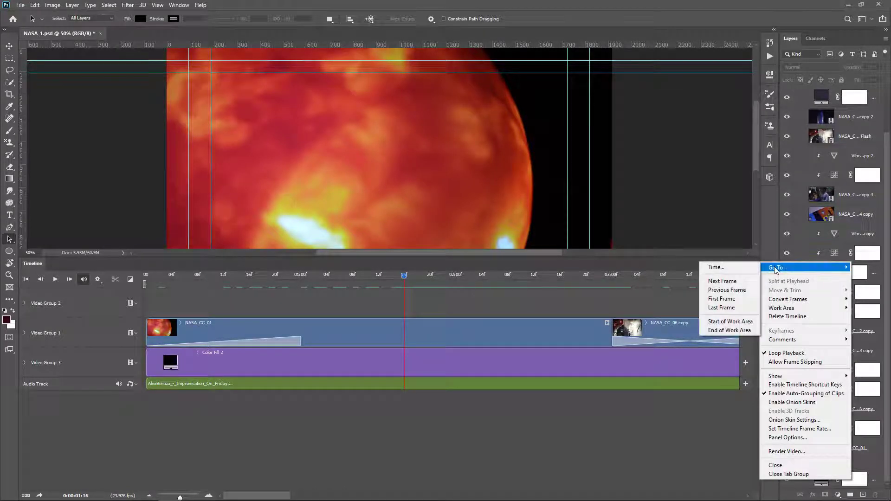
left_click(747, 269)
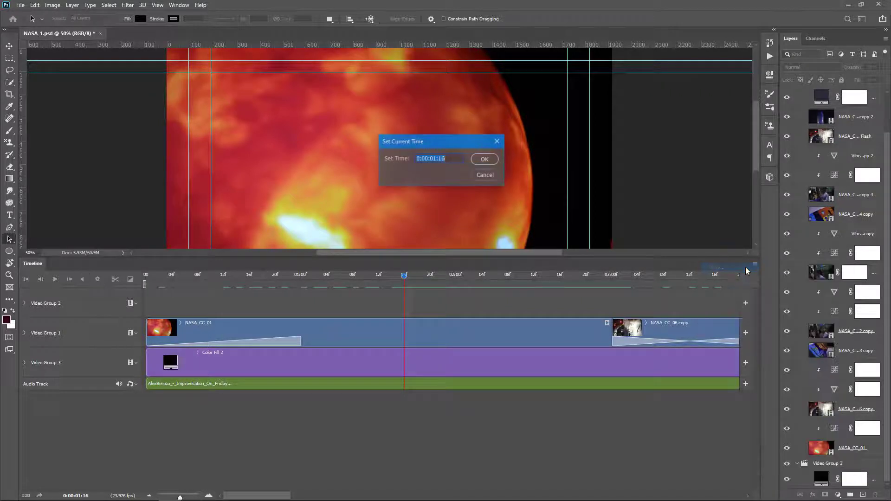
left_click(434, 158)
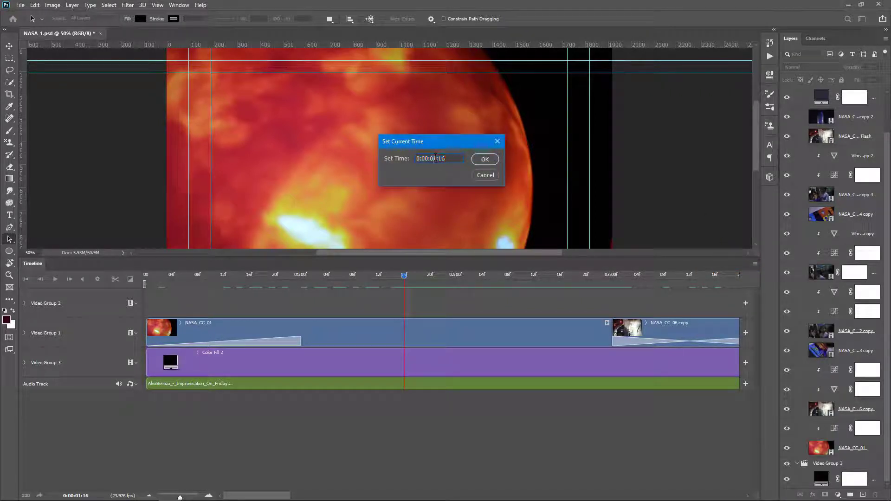
left_click(483, 159)
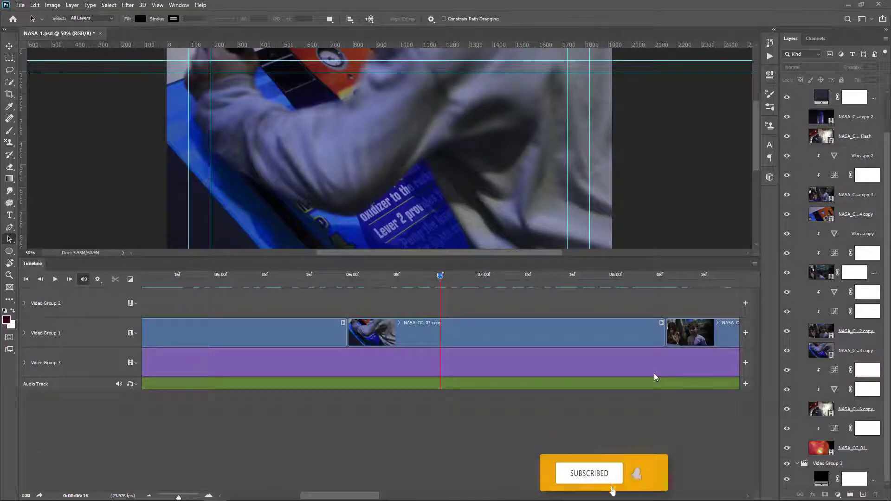
Show the Comments Track in the timeline
left_click(756, 265)
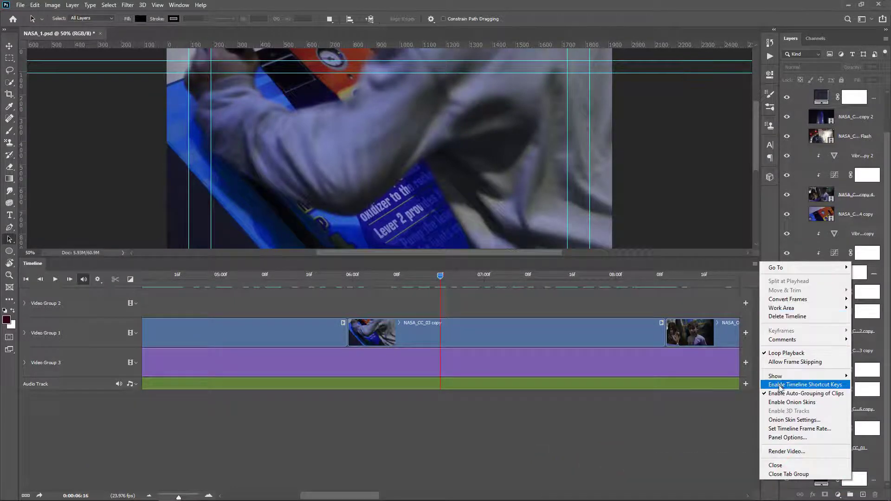
mouse_move(781, 379)
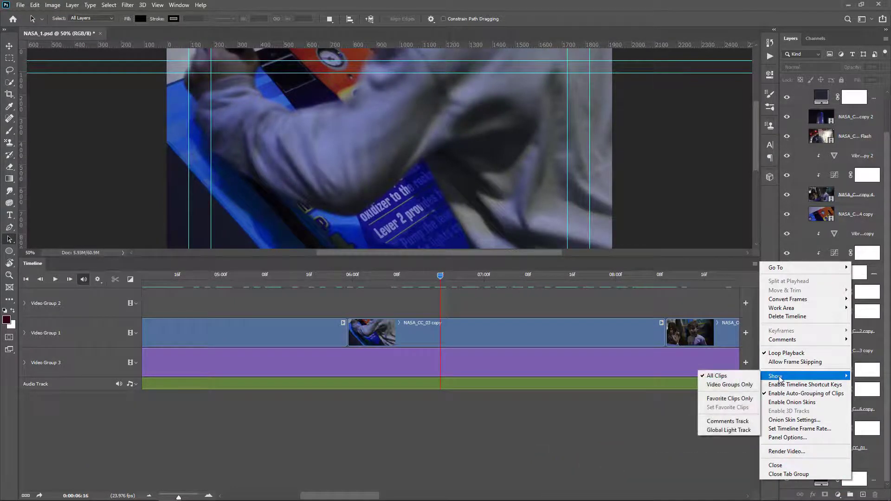
left_click(728, 422)
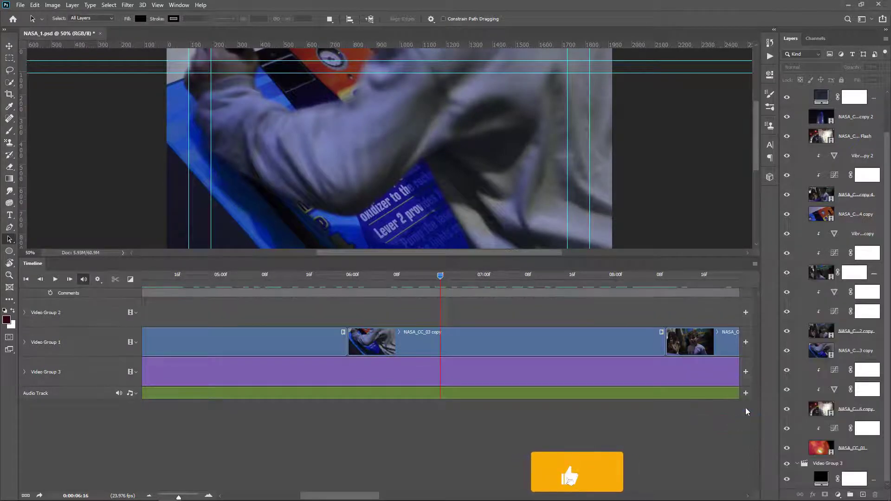
scroll(153, 314, "left", 1)
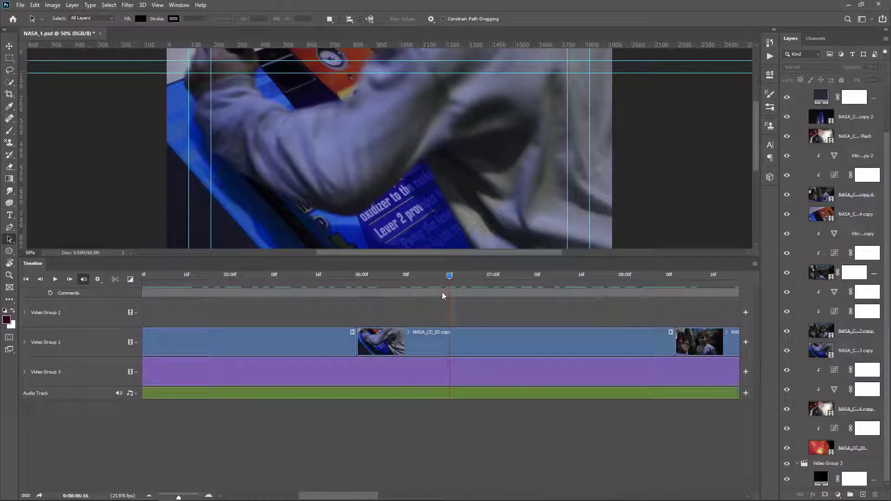
Add a timeline comment reading "Section 1" at the playhead position and reopen it to check its text
left_click(50, 291)
type("SEction ")
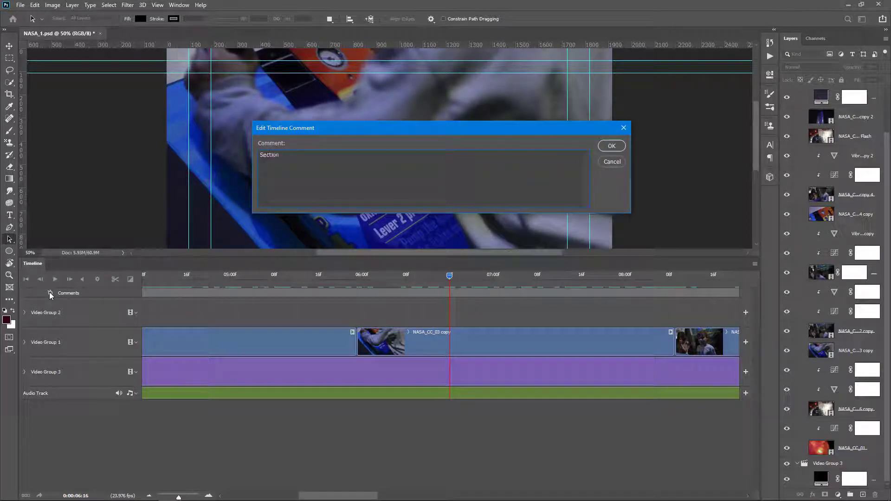
type("1")
left_click(612, 146)
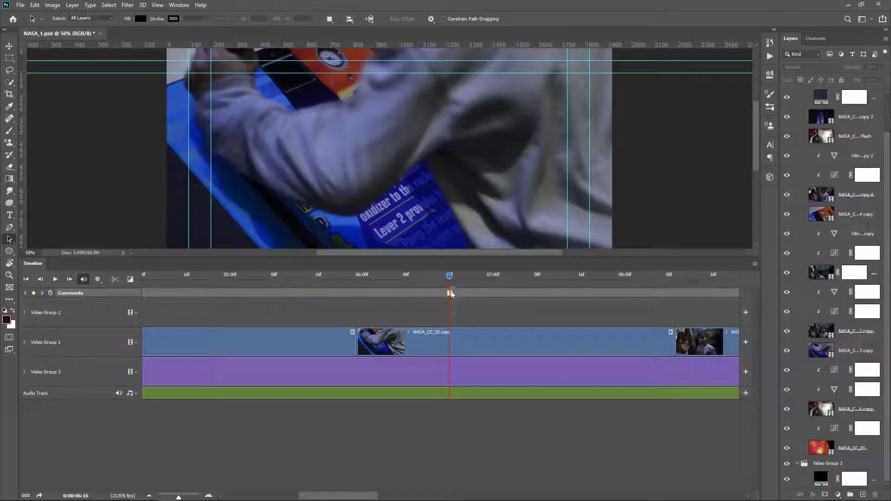
left_click(451, 293)
double_click(449, 292)
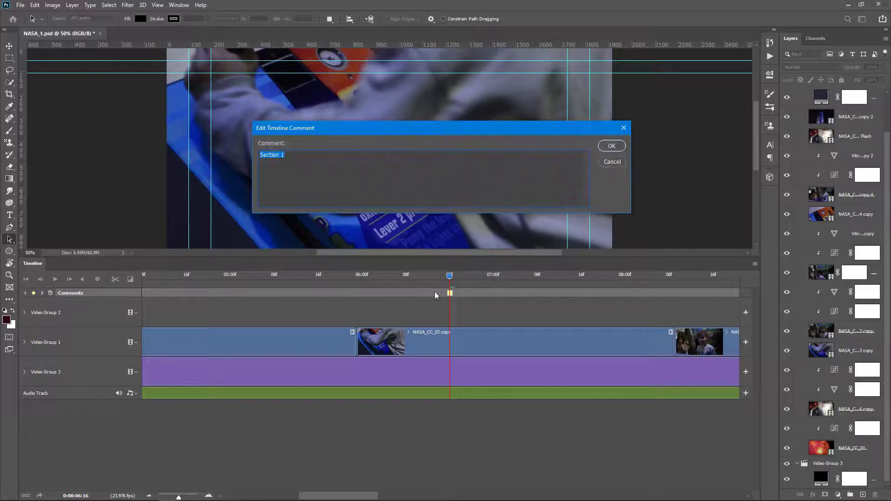
key("Return")
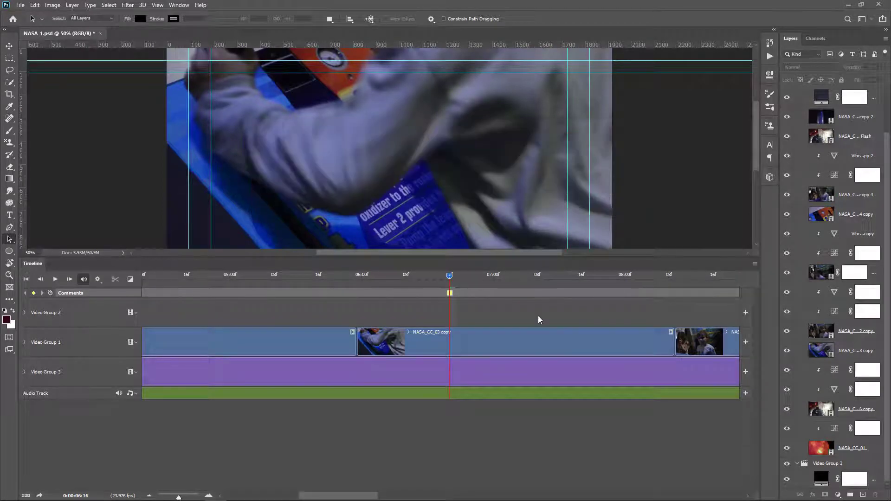
Set the timeline thumbnail size to the medium option and shrink the Timeline panel's height to enlarge the canvas area
left_click(756, 264)
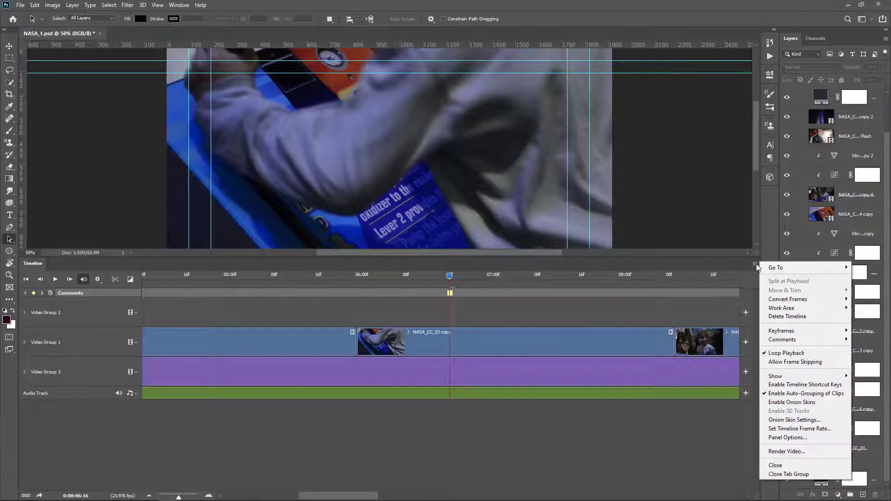
left_click(788, 437)
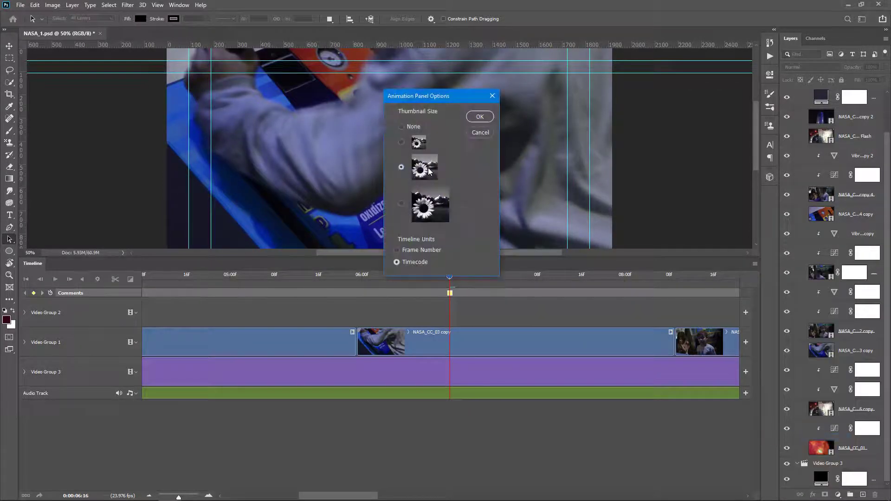
left_click(480, 117)
left_click_drag(395, 257, 407, 329)
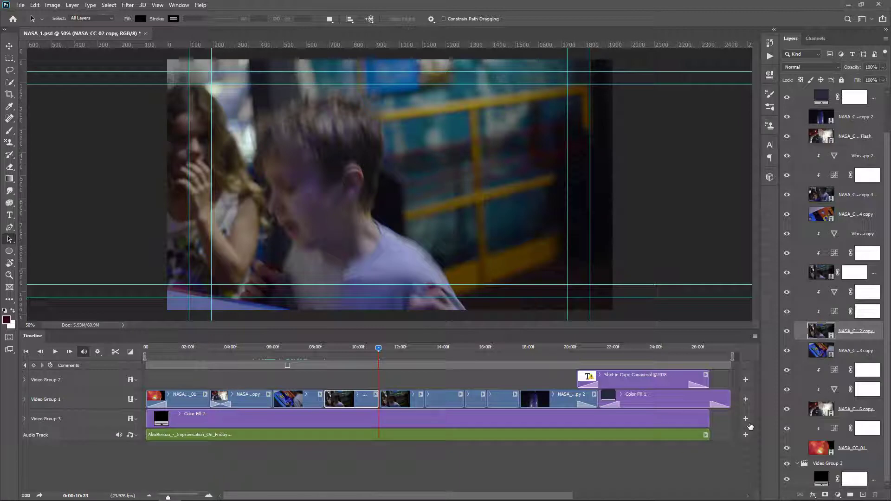
Enable the Timeline Shortcut Keys and play the video from 0:00:10:23 to 0:00:14:04
left_click(755, 336)
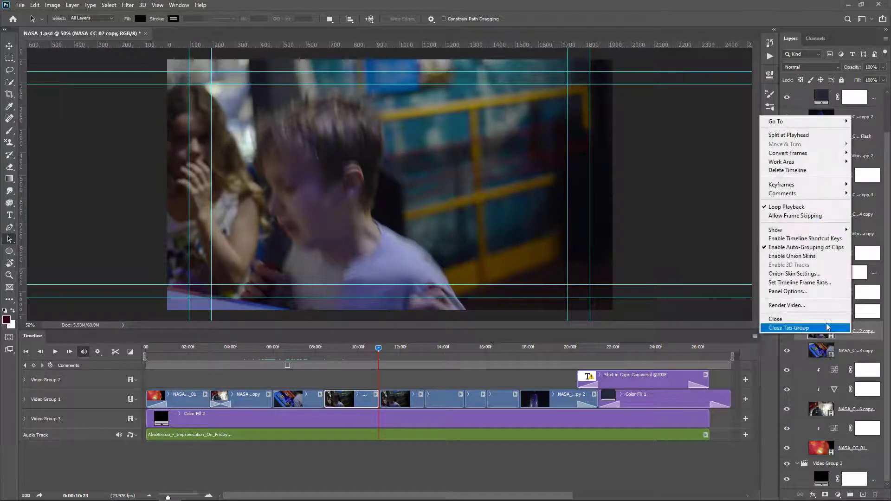
left_click(815, 240)
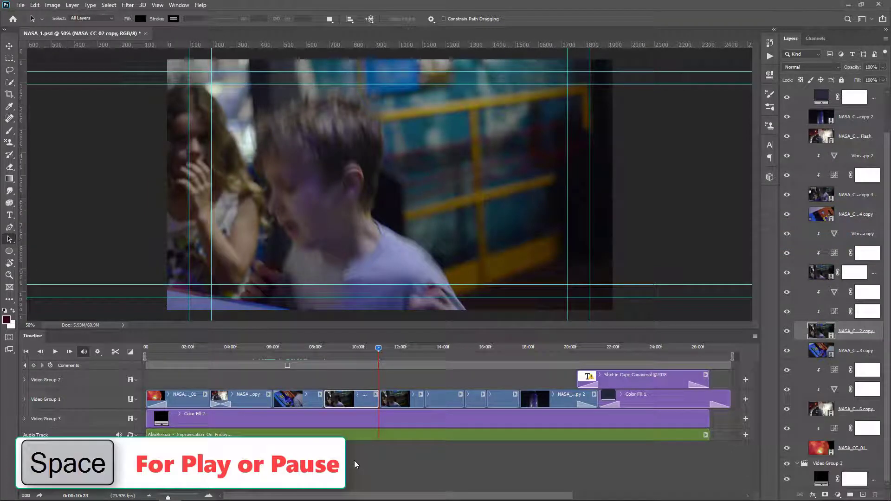
key("space")
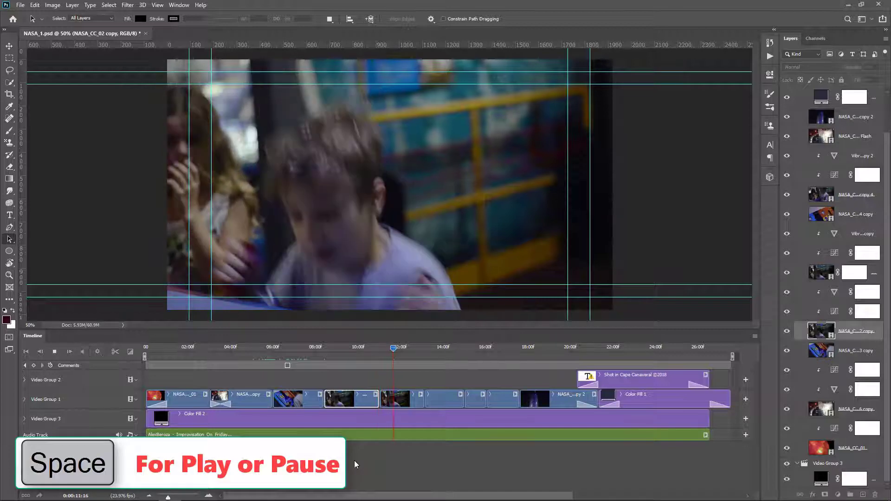
key("space")
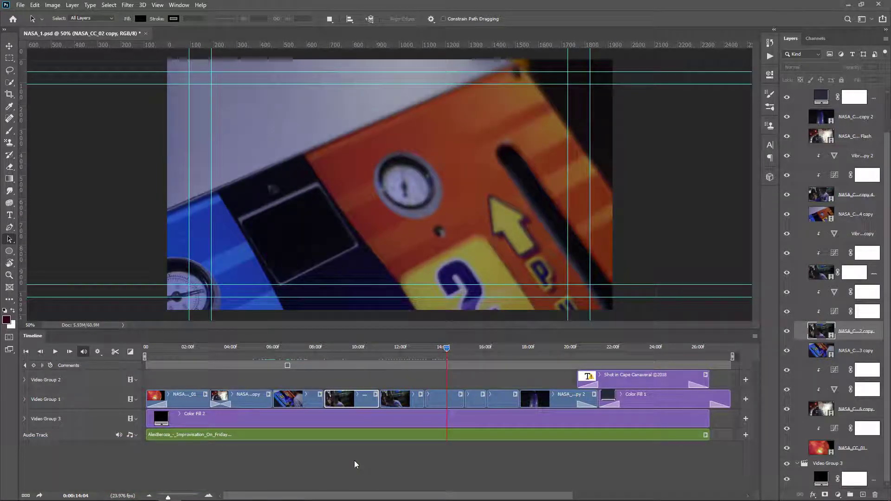
Step the playhead backward one frame at a time to 0:00:13:20
key("Left")
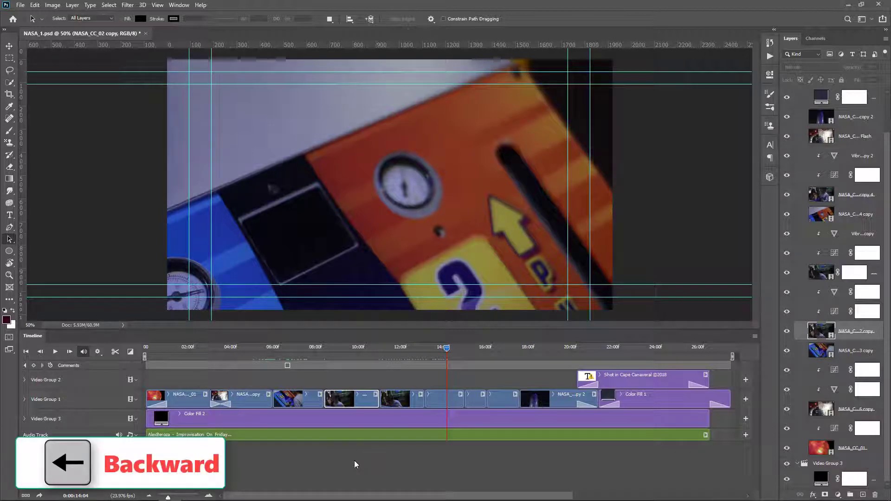
key("Left")
key("Left")
key("Left")
key("Left")
key("Left")
key("Left")
key("Left")
key("Left")
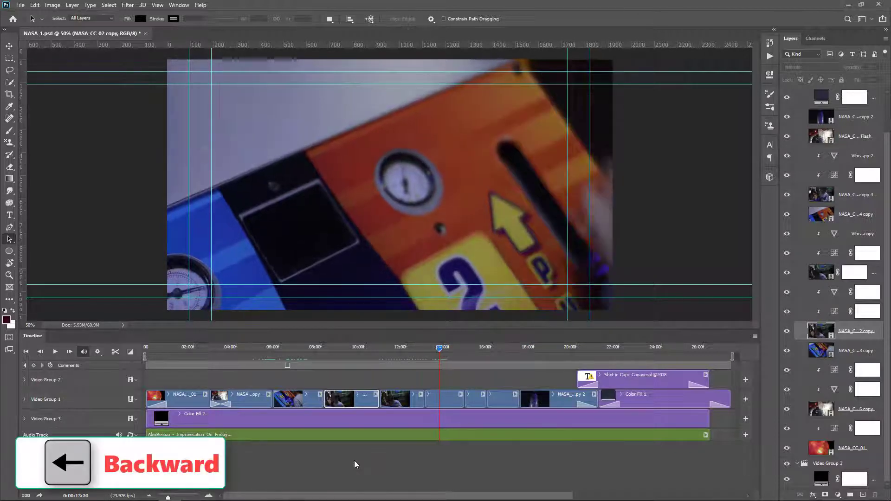
Step the playhead forward one frame at a time to 0:00:14:05
key("Right")
key("Right")
key("Right")
key("Right")
key("Right")
key("Right")
key("Right")
key("Right")
key("Right")
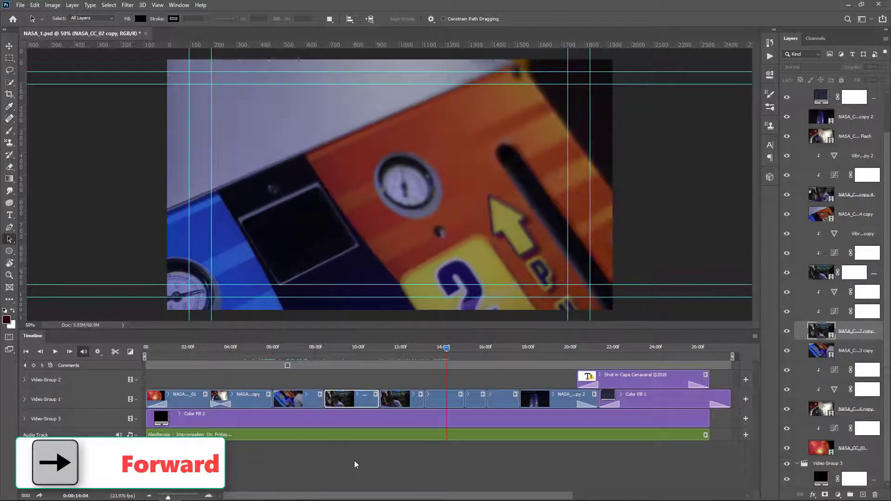
key("Right")
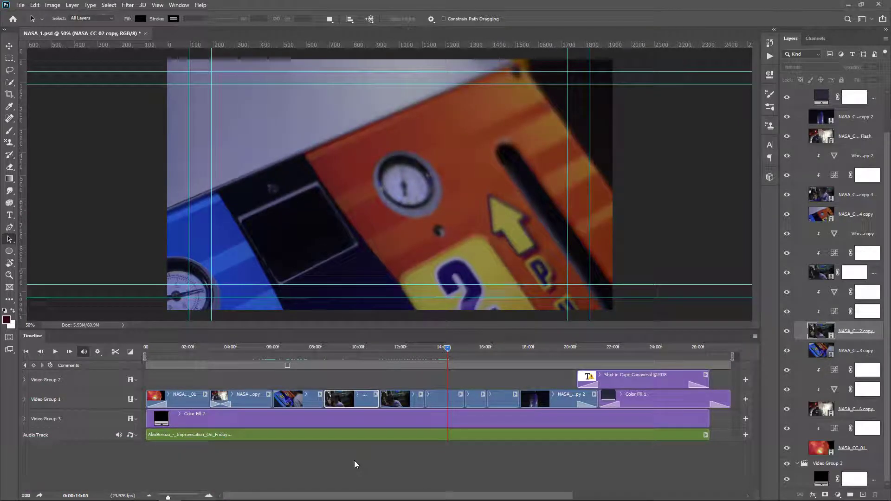
Advance the playhead in ten-frame jumps to 0:00:15:21
key("shift+Right")
key("shift+Right")
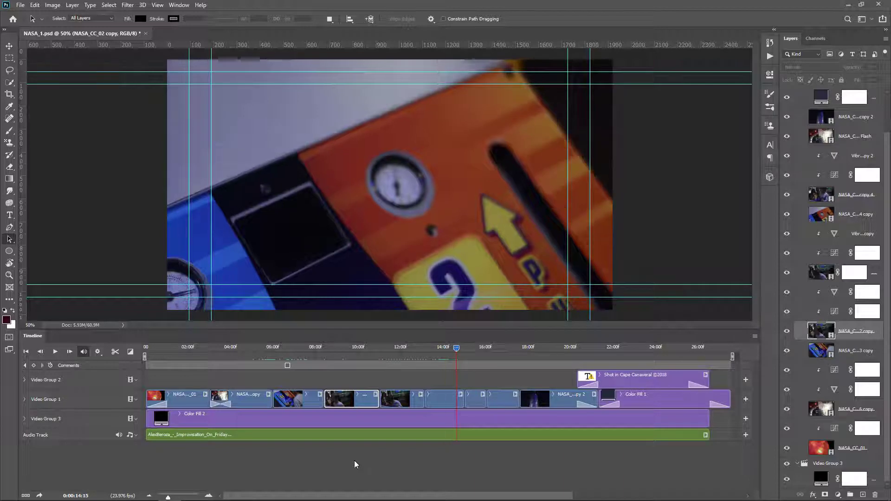
key("shift+Right")
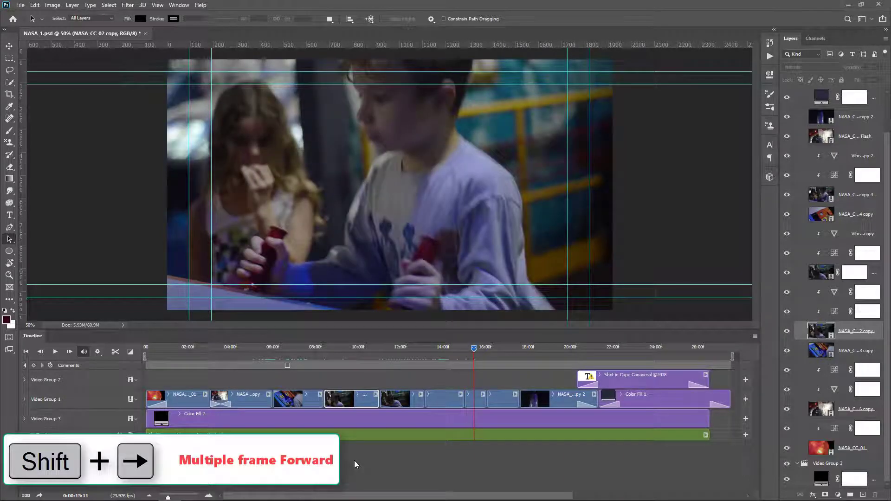
key("shift+Right")
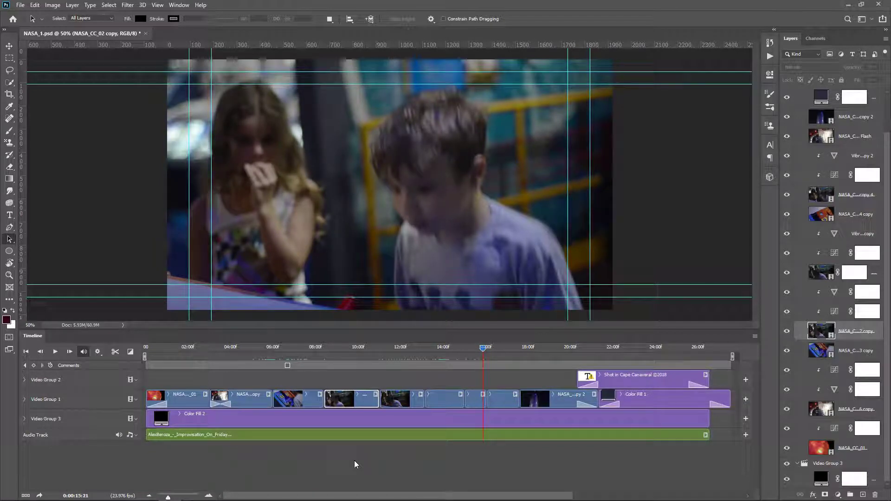
Move the playhead backward in ten-frame jumps to 0:00:08:09
key("shift+Left")
key("shift+Left")
key("shift+Left")
key("shift+Left")
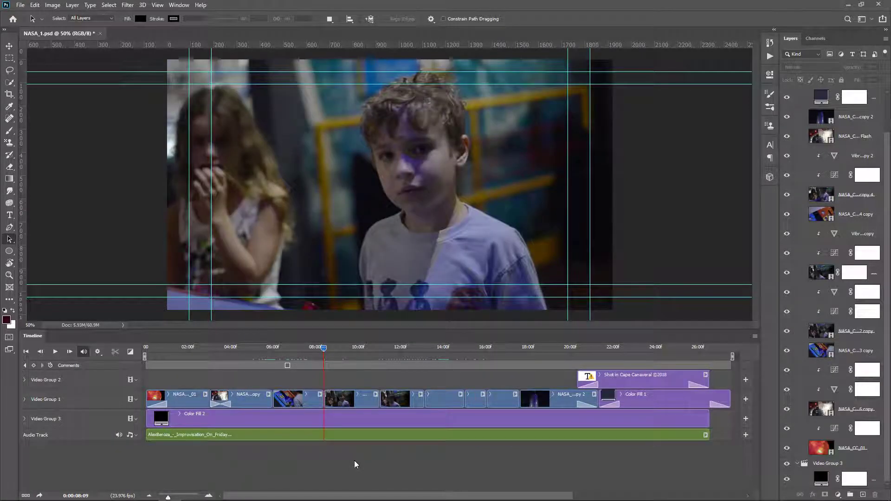
Jump the playhead to the first frame of the timeline and on to its last frame
key("Up")
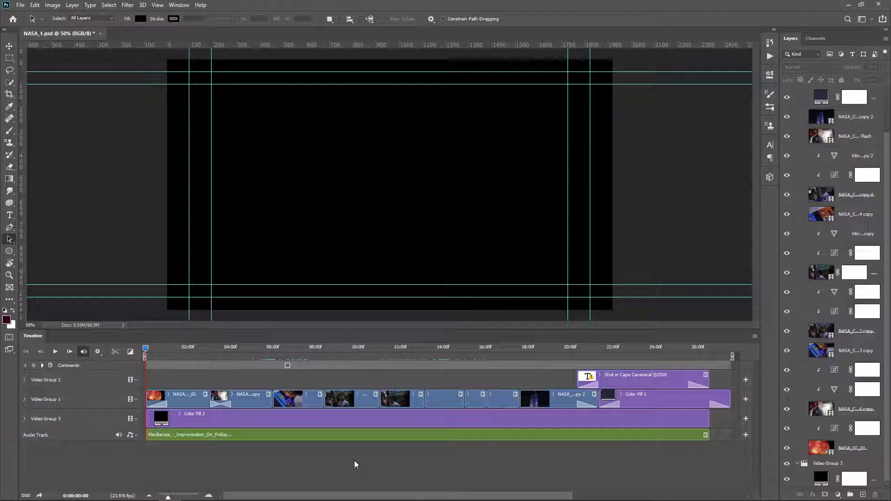
key("Home")
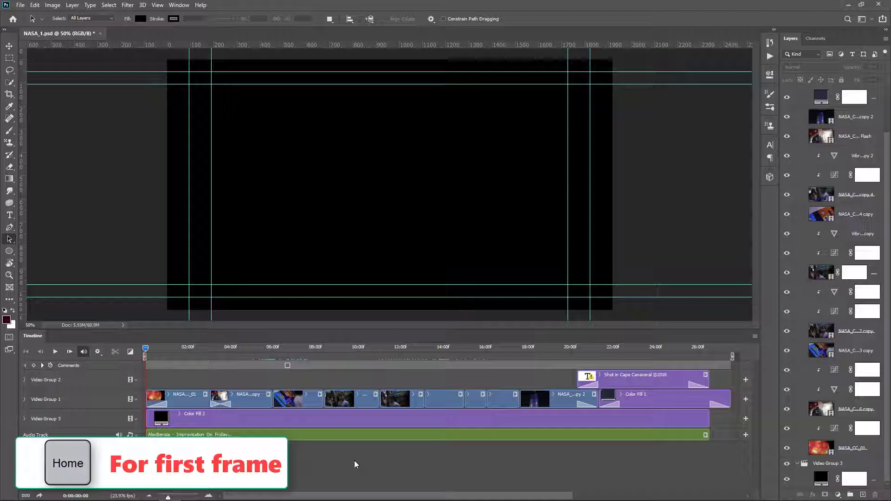
key("End")
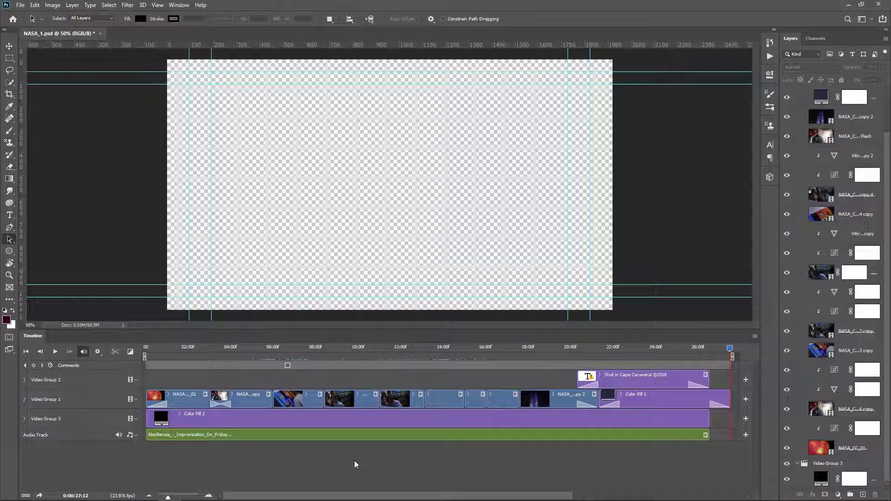
Select the NASA_CC_02 copy clip in Video Group 1 and jump the playhead to its first frame
left_click(352, 399)
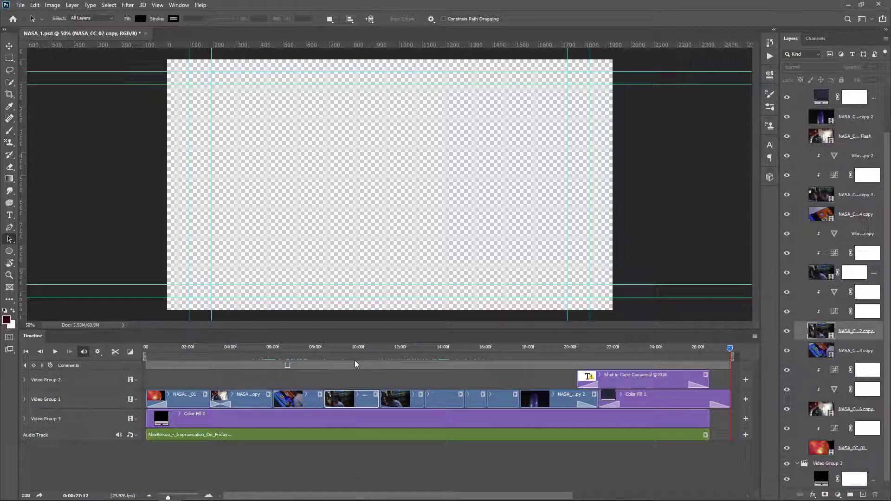
key("Up")
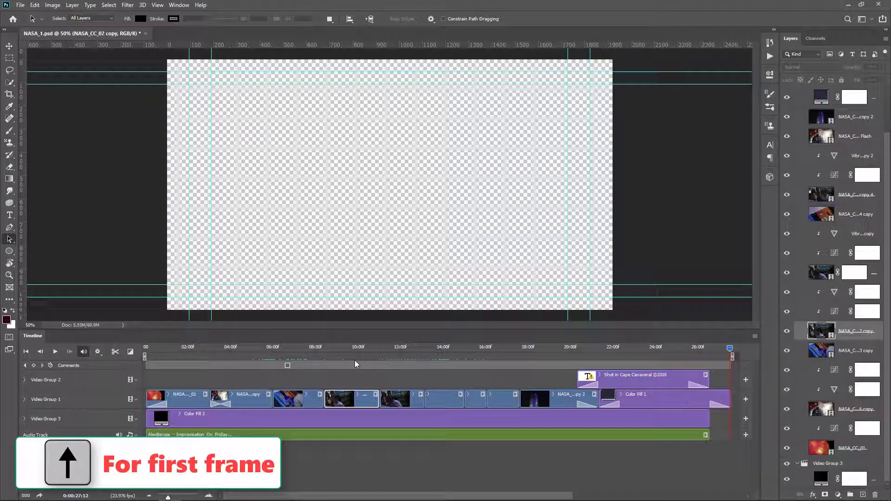
key("Up")
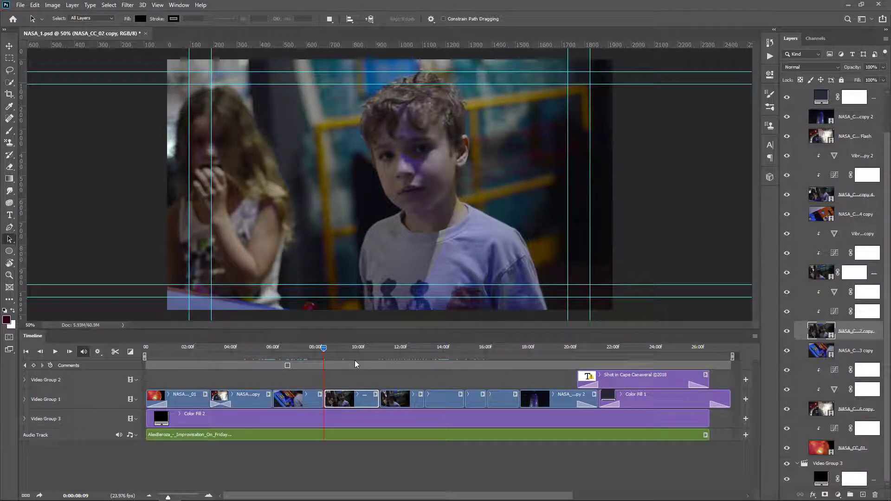
Jump the playhead to the last frame of the selected NASA_CC_02 copy clip
key("End")
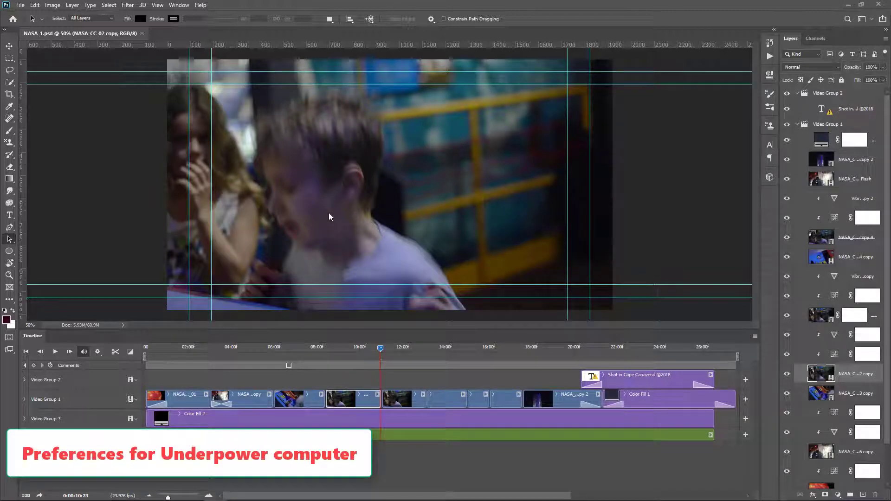
Lower the timeline playback resolution to 25% and allow frame skipping
left_click(97, 352)
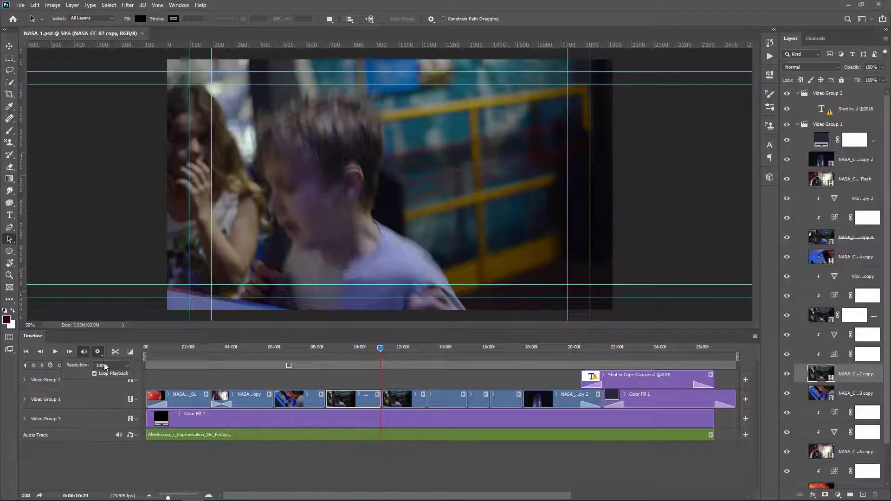
left_click(104, 365)
left_click(98, 373)
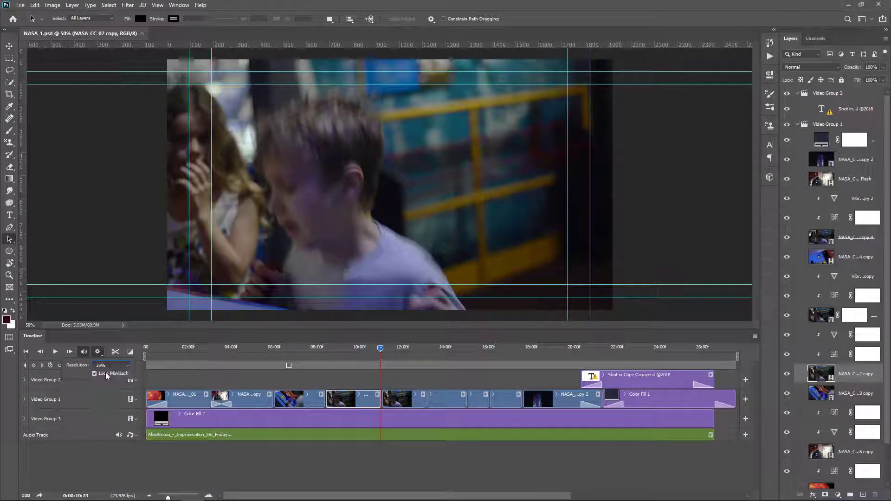
left_click(755, 336)
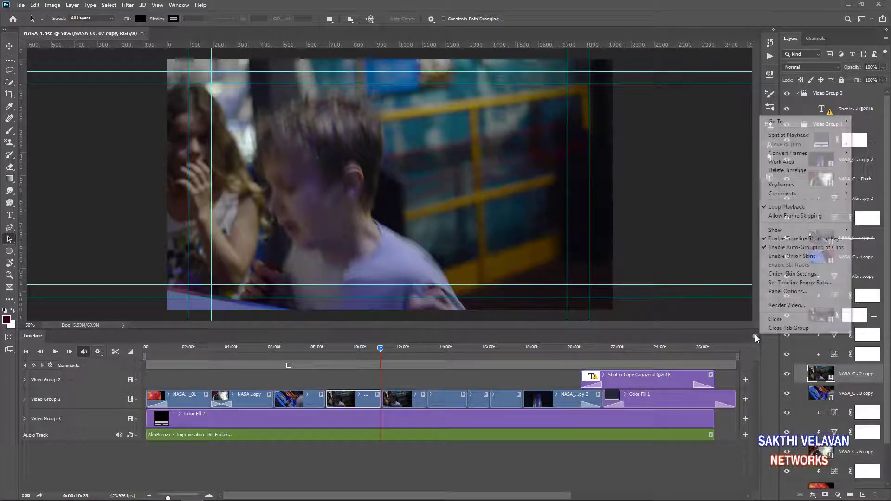
left_click(784, 216)
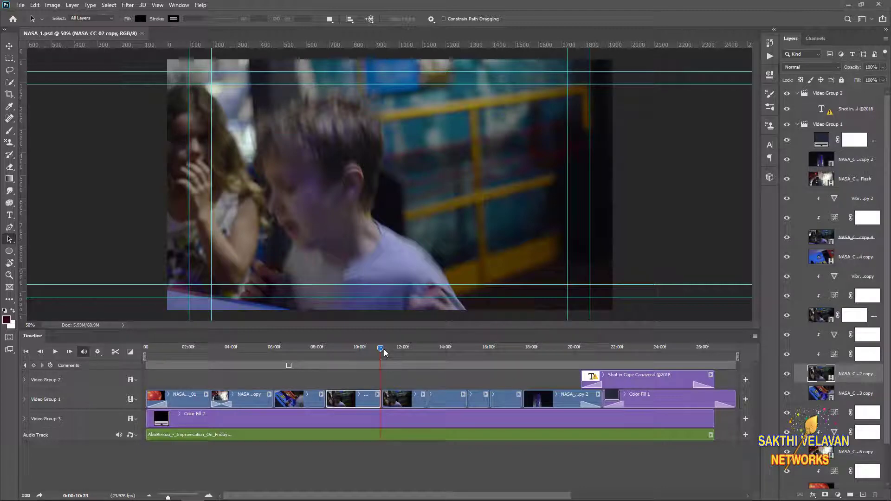
Set the start of the work area at the current playhead position, then preview playback
left_click(755, 336)
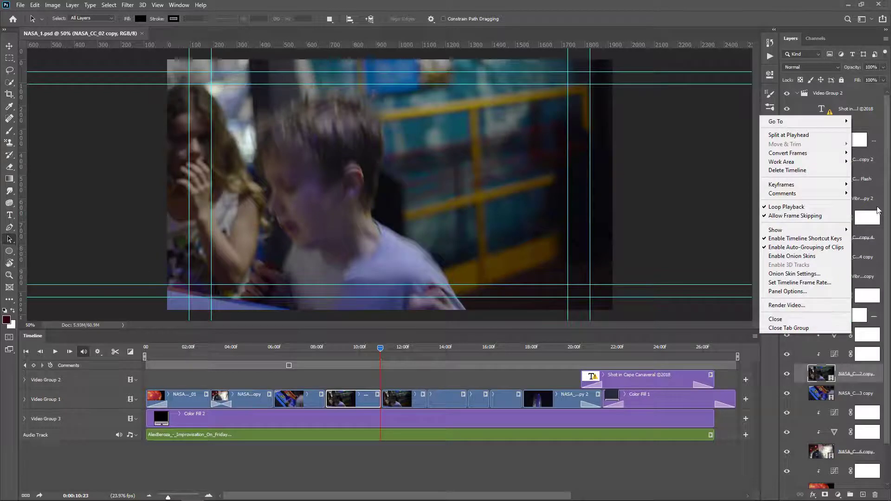
mouse_move(813, 164)
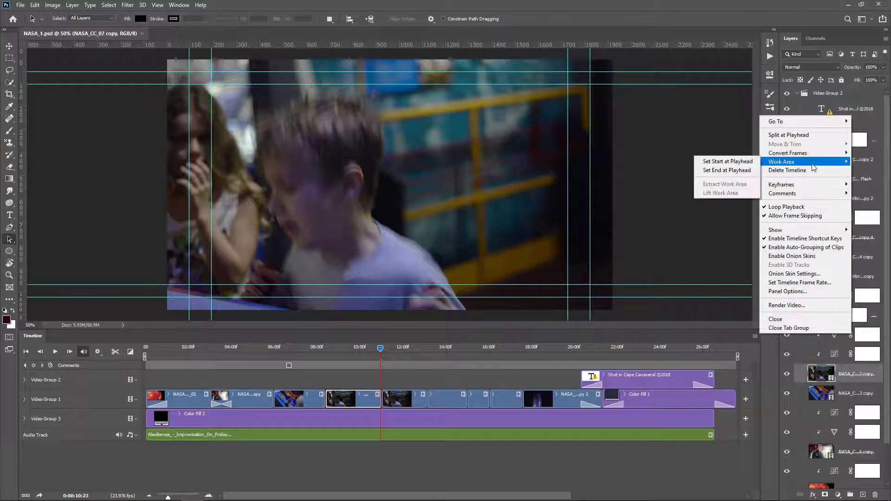
left_click(728, 164)
key("space")
Move the playhead to 0:00:19:04 and set the end of the work area there
left_click_drag(469, 356, 557, 357)
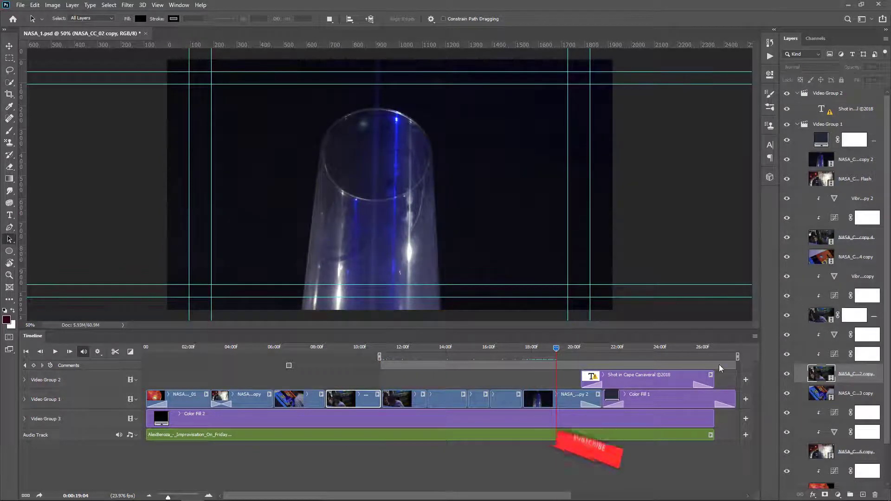
left_click(757, 336)
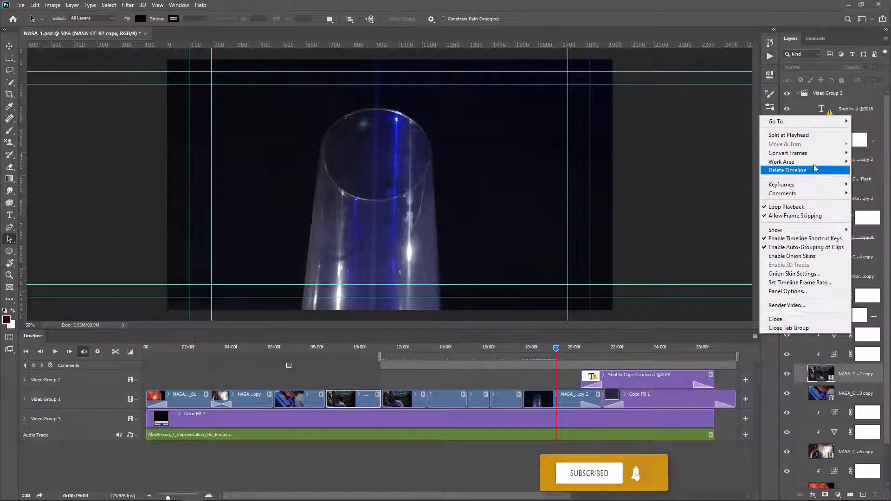
mouse_move(814, 163)
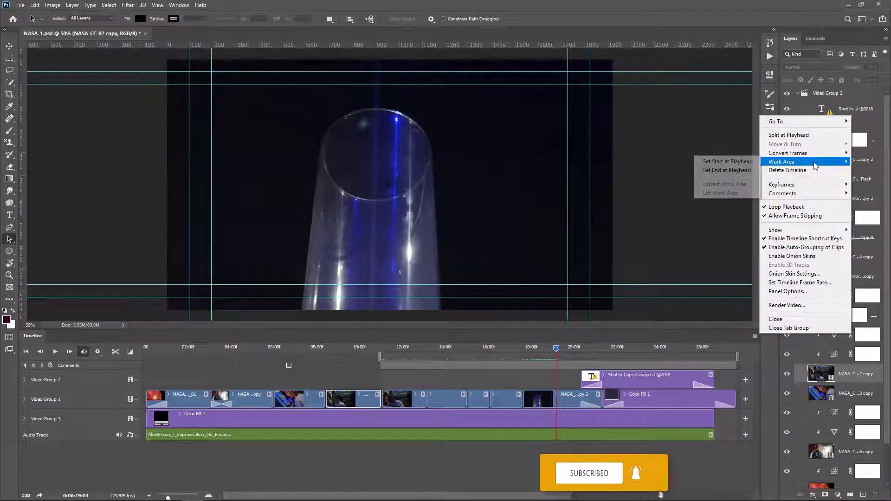
left_click(738, 173)
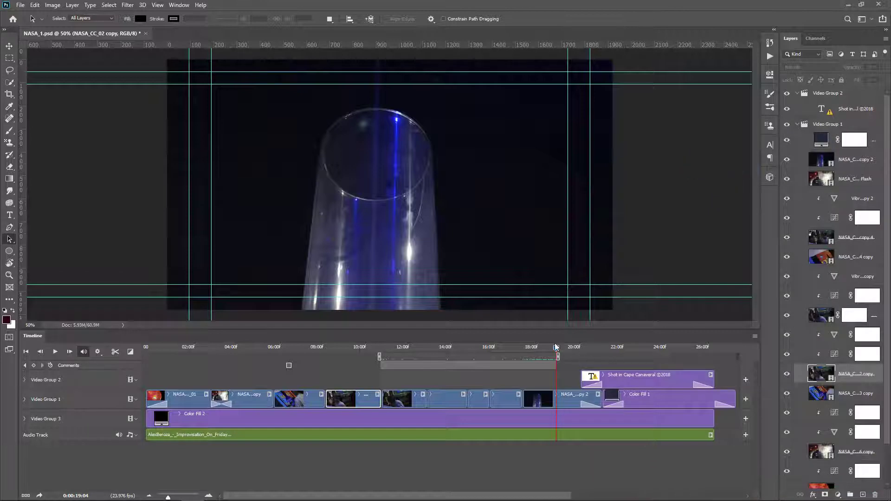
Play and stop the work area twice to check how playback loops within its limits
key("space")
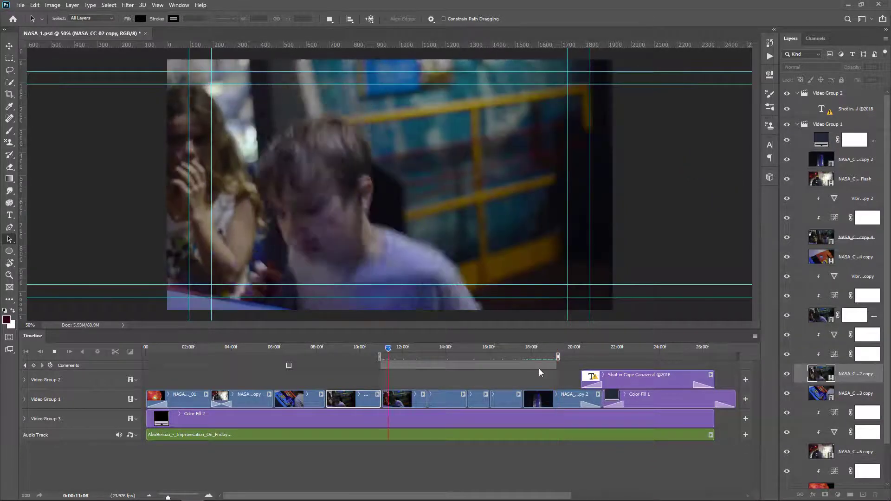
key("space")
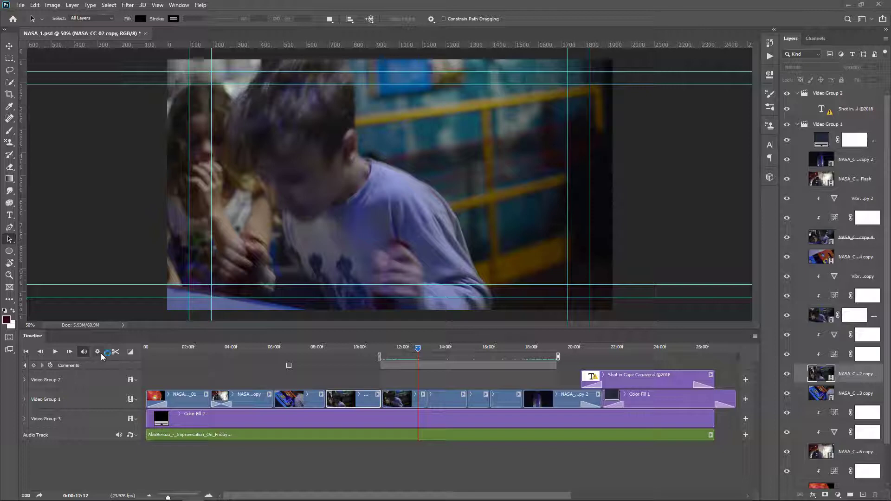
key("space")
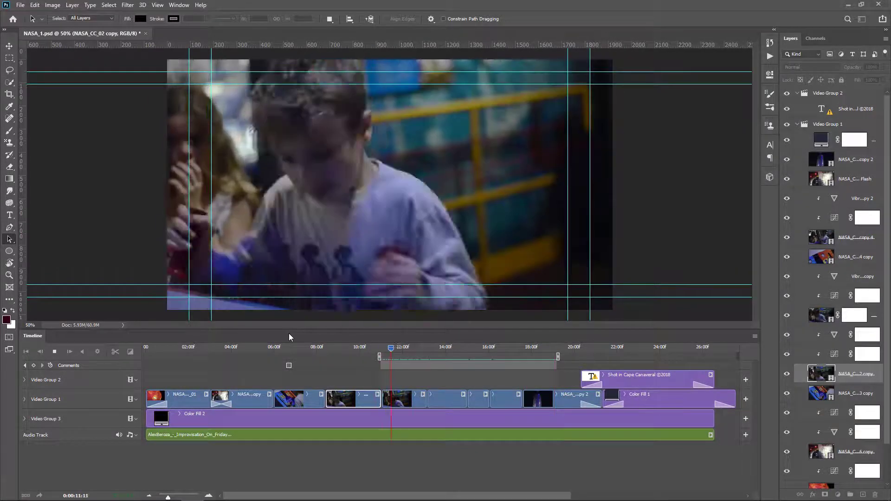
key("space")
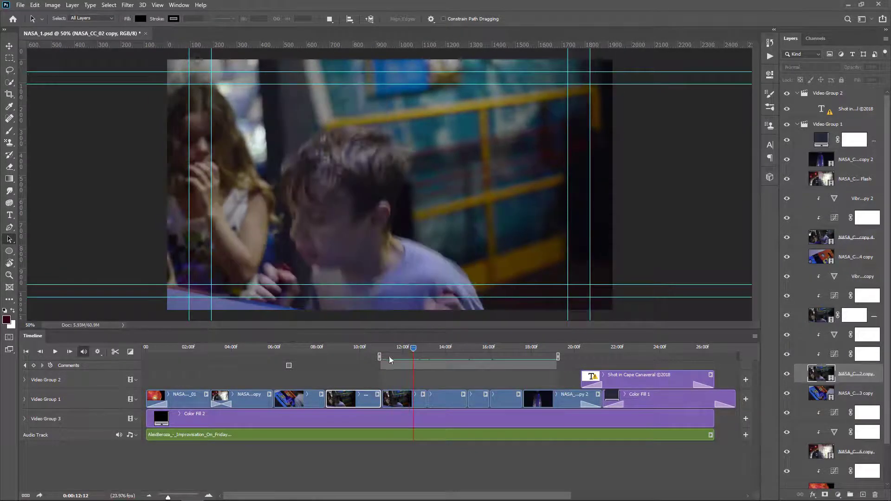
Widen the work area by moving its start back to the comment marker and its end out to about 24 seconds
left_click_drag(387, 355, 287, 357)
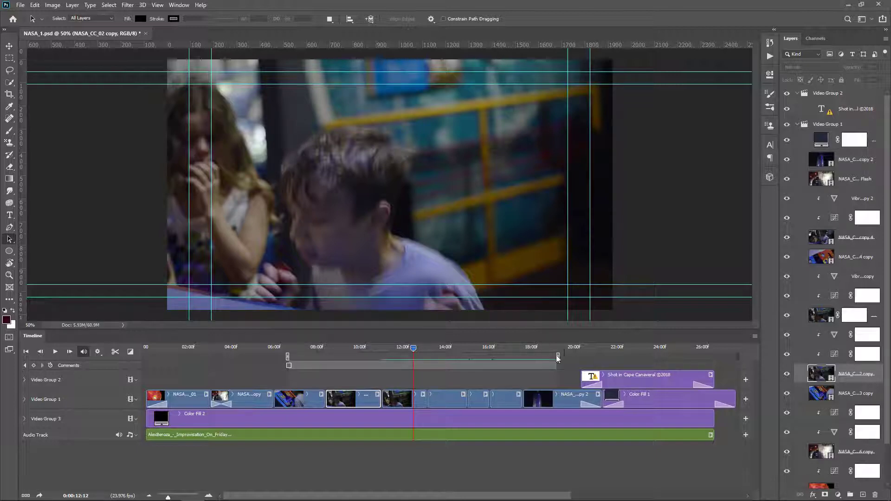
left_click_drag(558, 356, 660, 355)
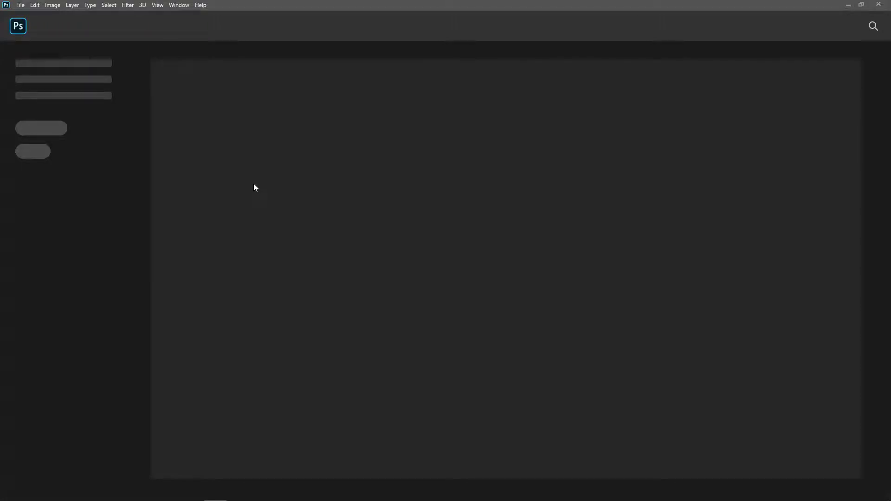
Create a new document from the HDTV 1080p film and video preset at 1920 x 1080 pixels
left_click(23, 8)
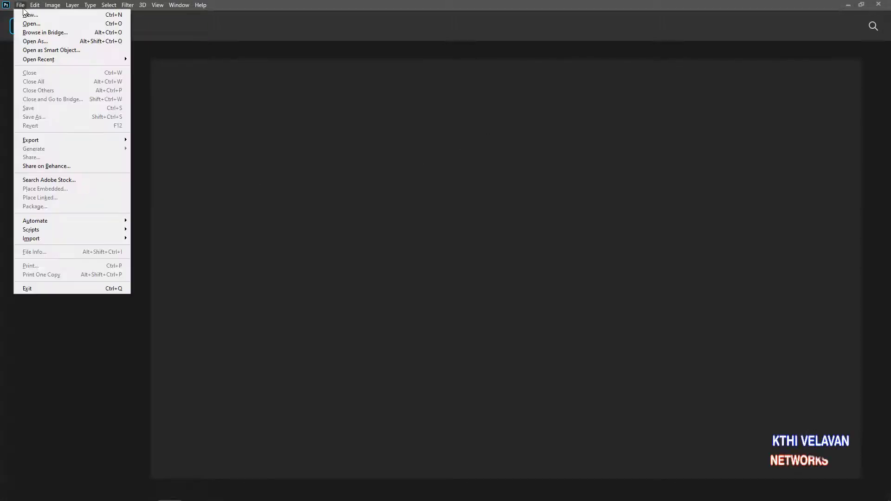
left_click(25, 15)
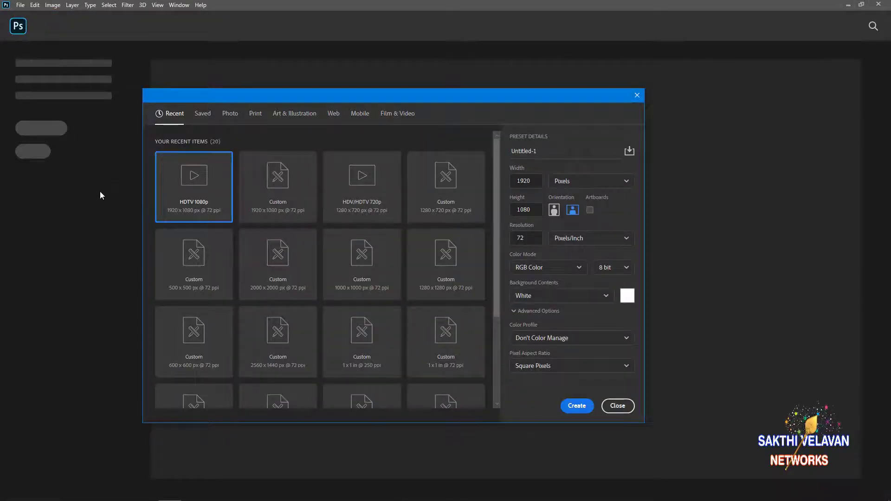
left_click(403, 114)
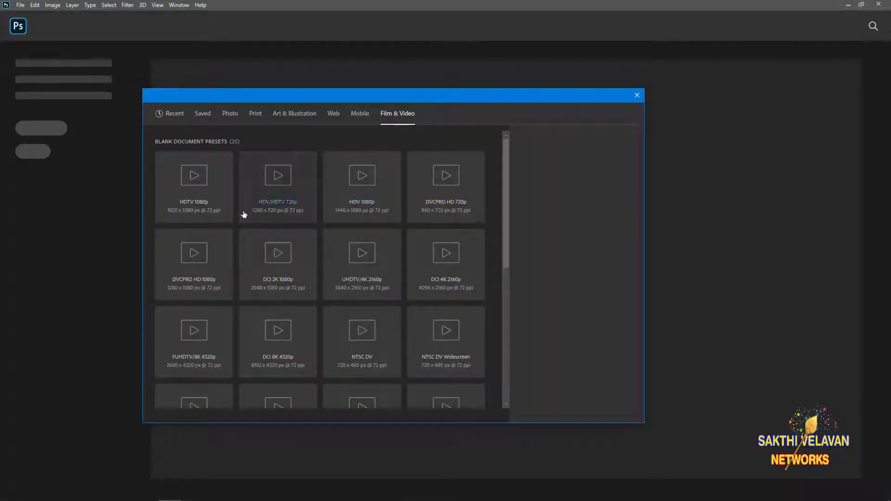
left_click(177, 200)
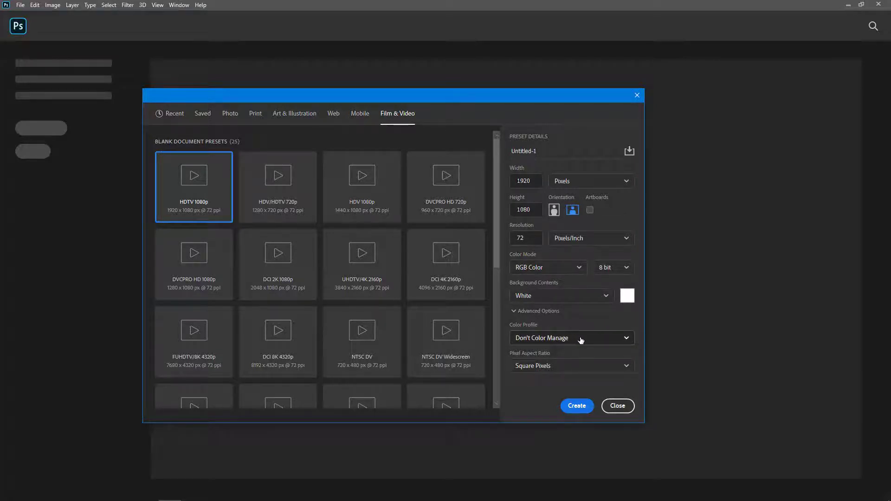
left_click(575, 406)
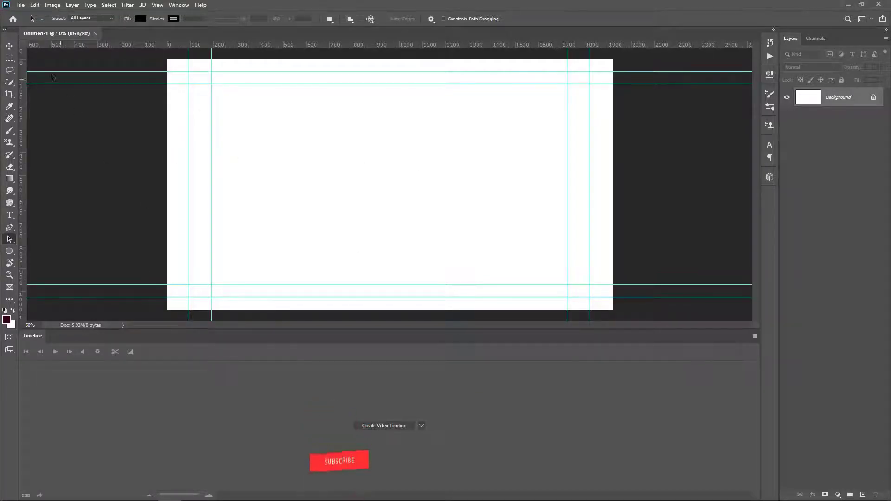
Set the interface font size preference to Large with Scale UI To Font enabled
left_click(34, 5)
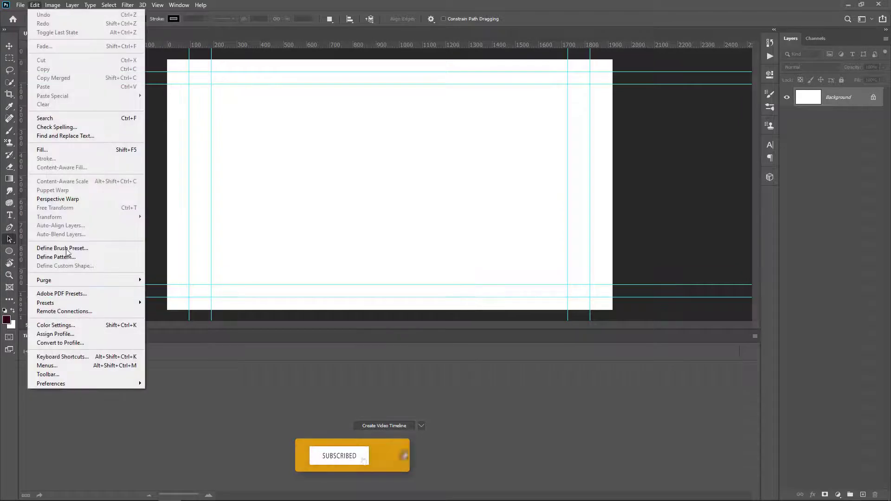
mouse_move(86, 383)
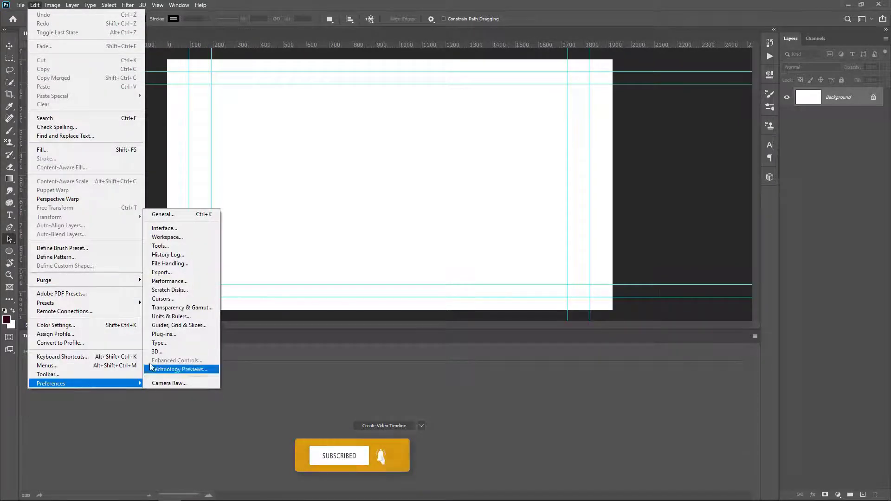
left_click(149, 229)
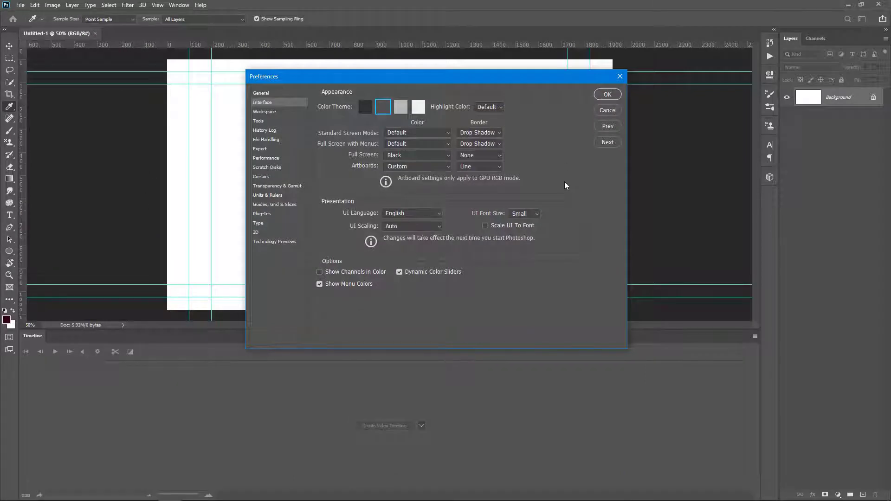
left_click(515, 216)
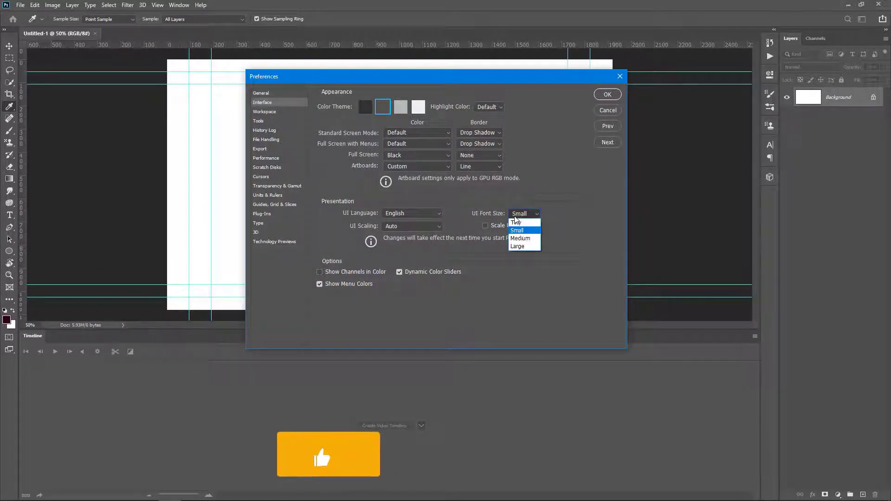
left_click(518, 247)
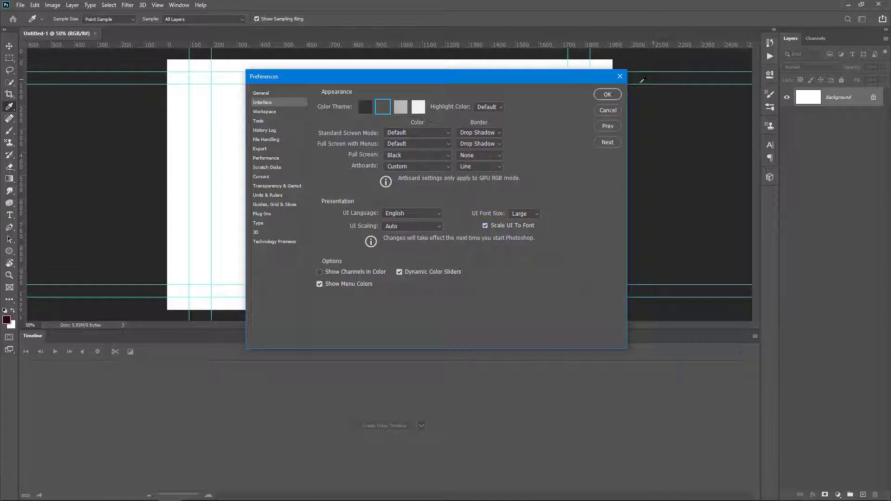
left_click(612, 95)
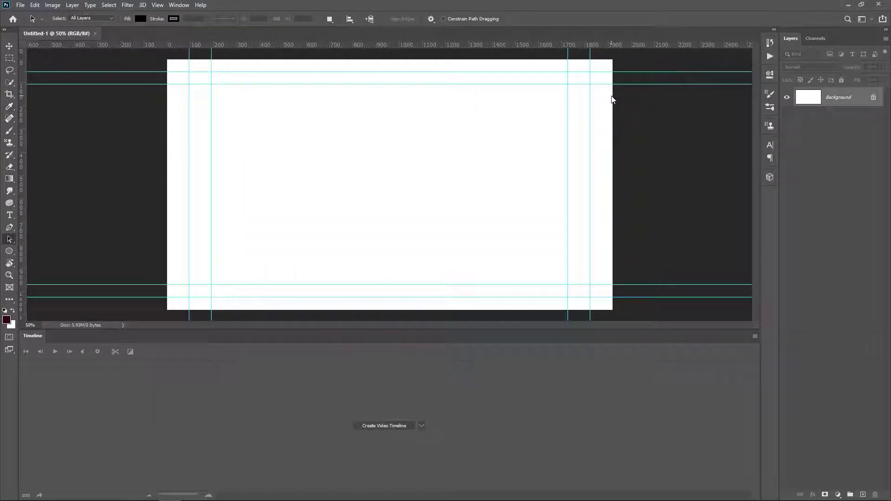
Create a video timeline for the new blank document
left_click(376, 426)
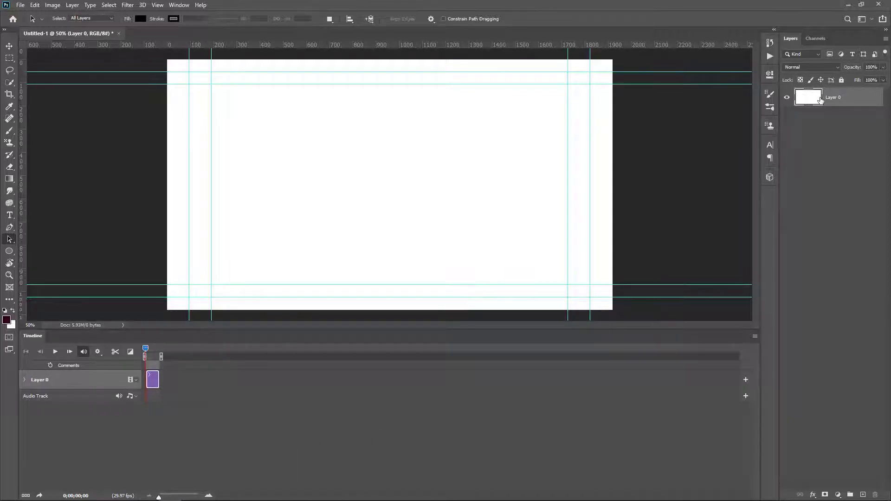
left_click_drag(833, 99, 738, 285)
Set the timeline frame rate to 23.976 fps
left_click(755, 336)
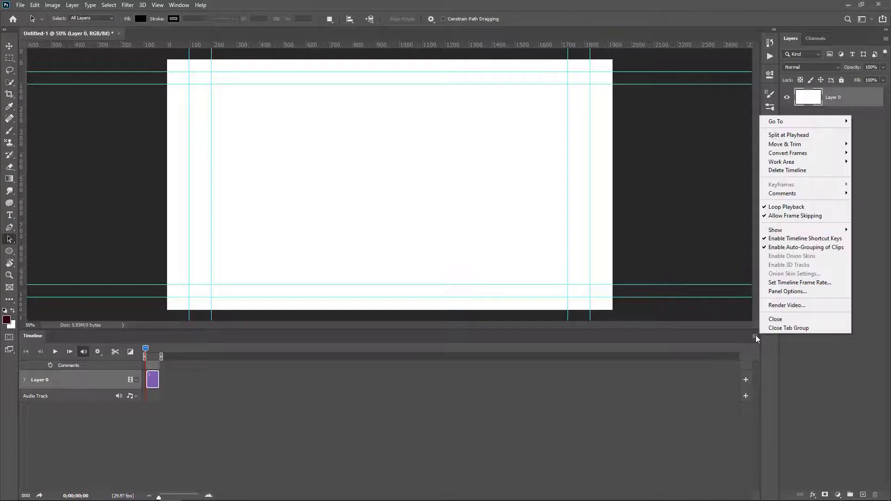
left_click(783, 284)
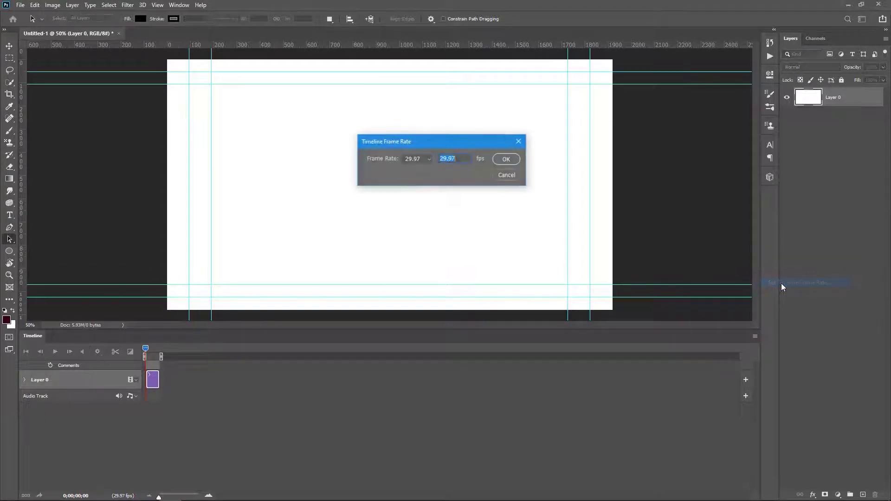
left_click(417, 159)
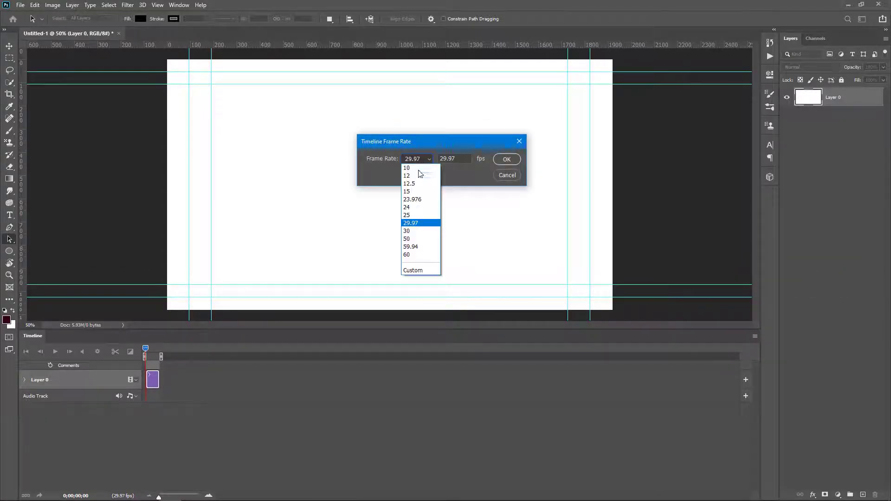
left_click(419, 271)
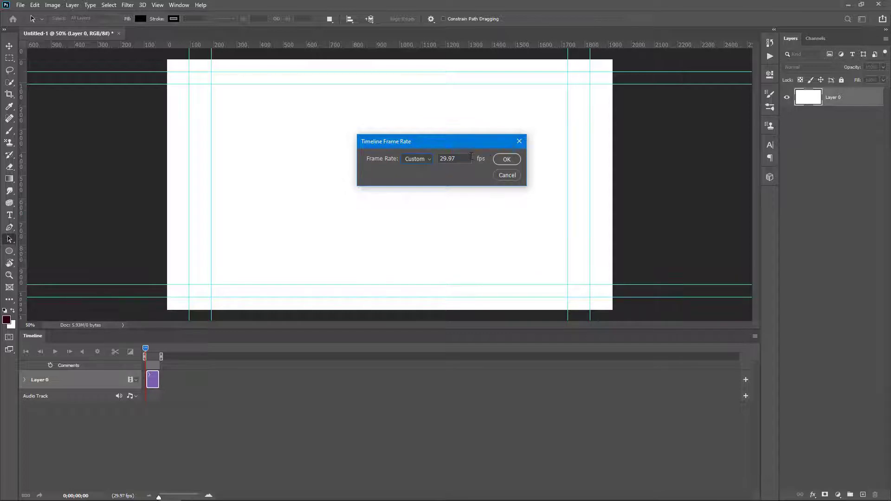
left_click(425, 160)
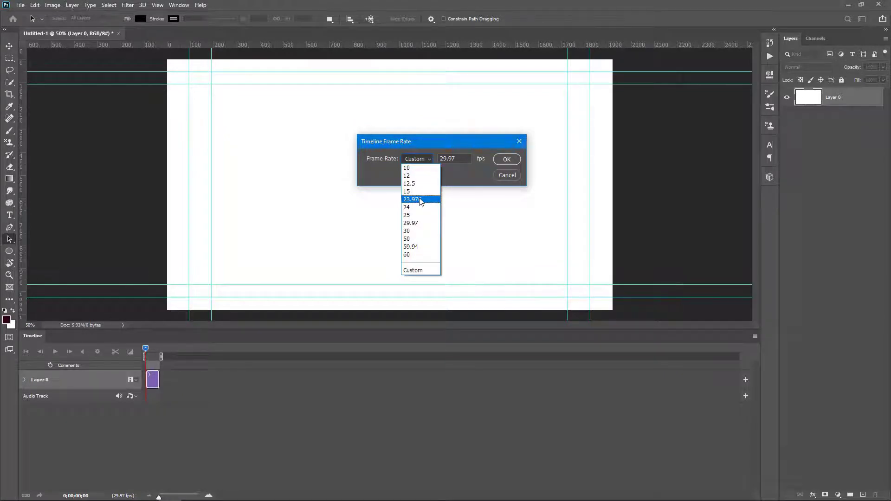
left_click(420, 201)
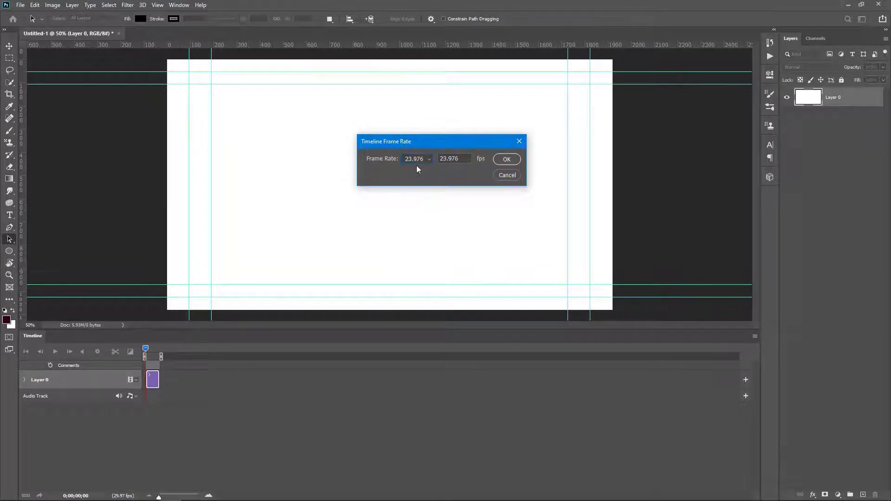
left_click(505, 159)
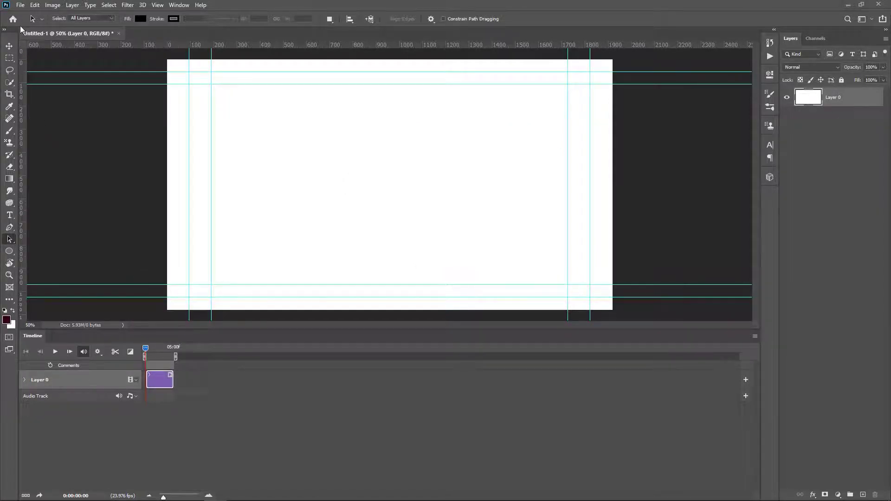
Save the document on the computer in Photoshop format with the file name Edit
left_click(21, 5)
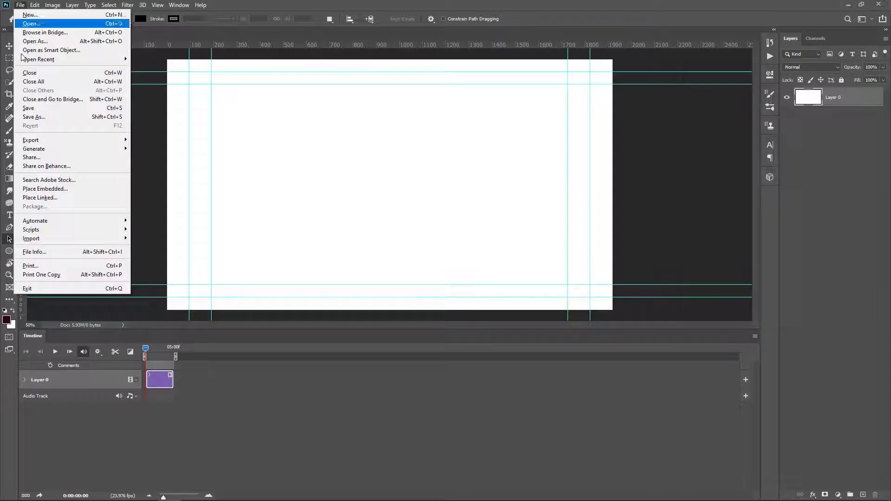
left_click(29, 111)
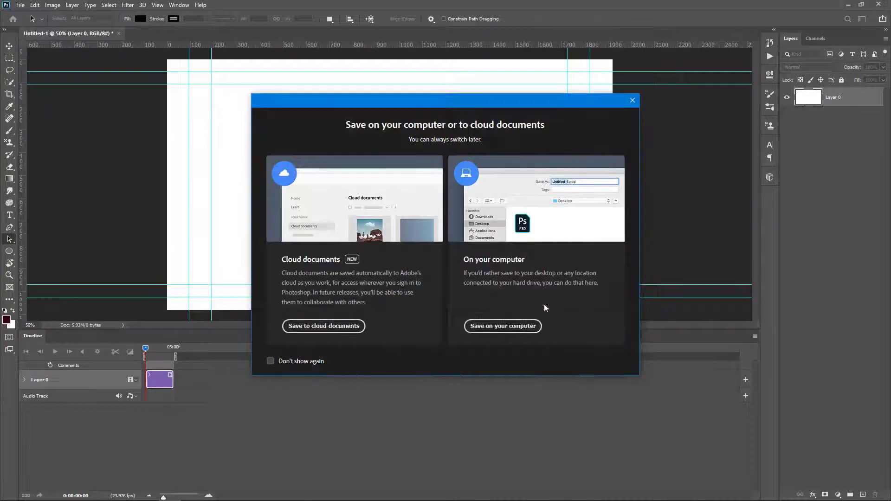
left_click(511, 327)
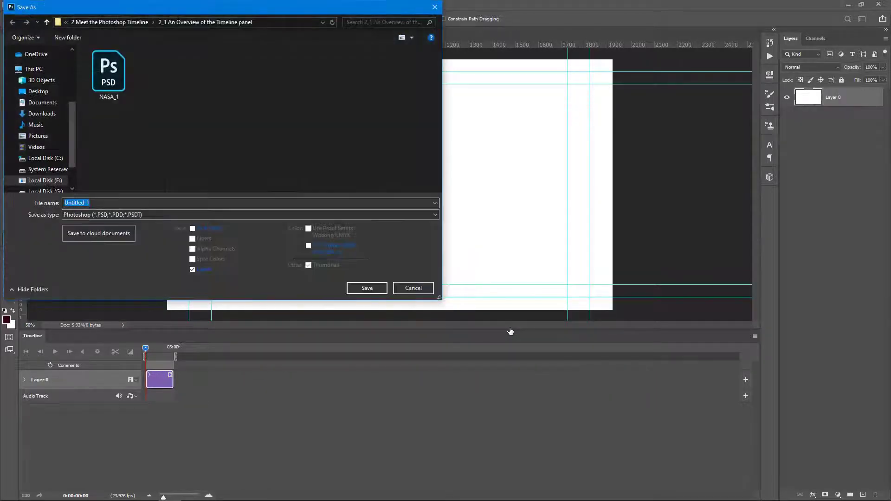
type("Edit")
left_click(367, 288)
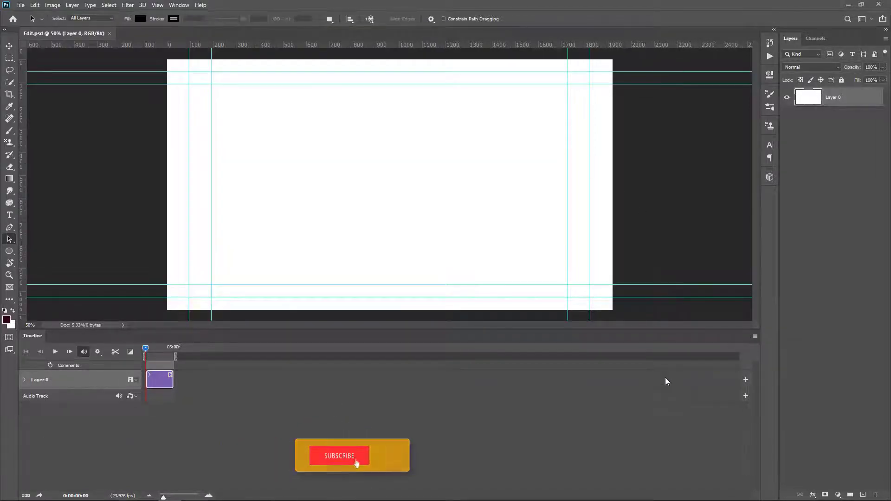
Add all DragonBoatRace_SHOT clips, 01 through 08, from the 3_3 Batch Renaming Files folder to the Layer 0 video track
left_click(746, 381)
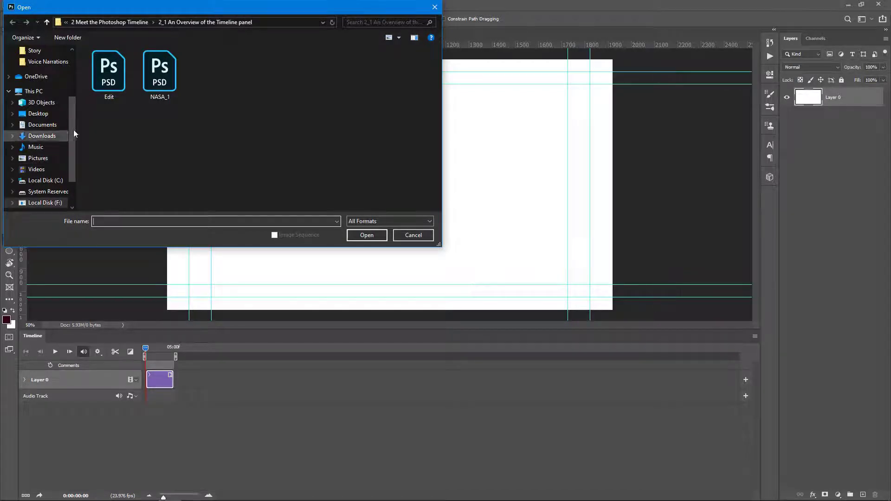
left_click(91, 22)
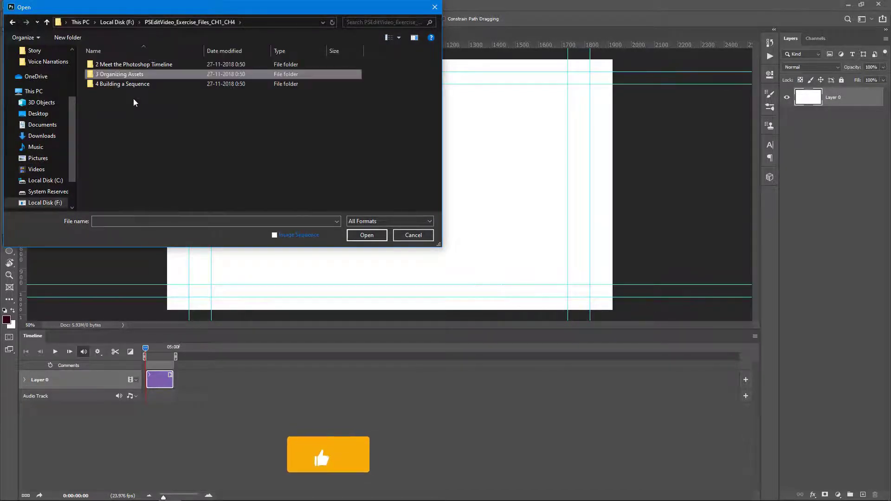
double_click(117, 75)
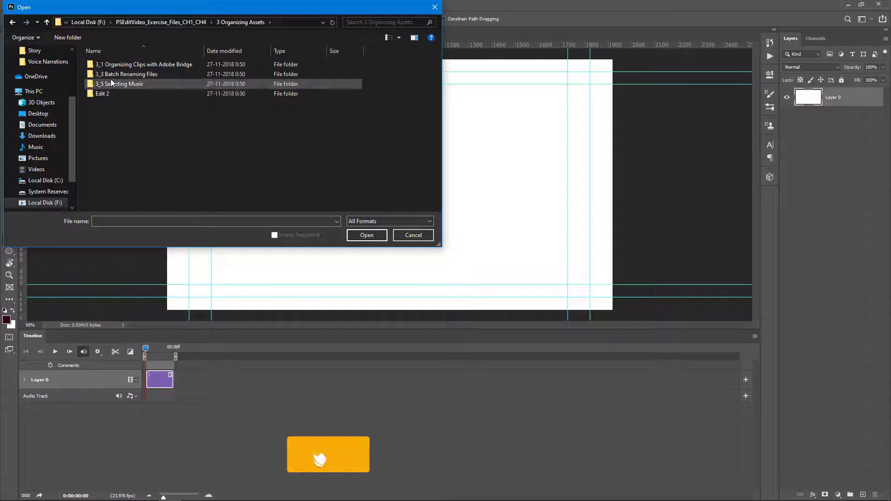
double_click(111, 78)
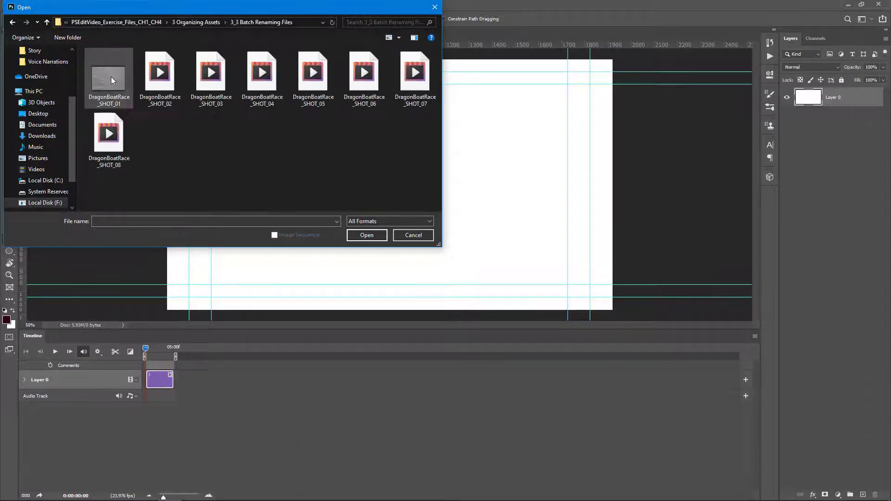
left_click(111, 78)
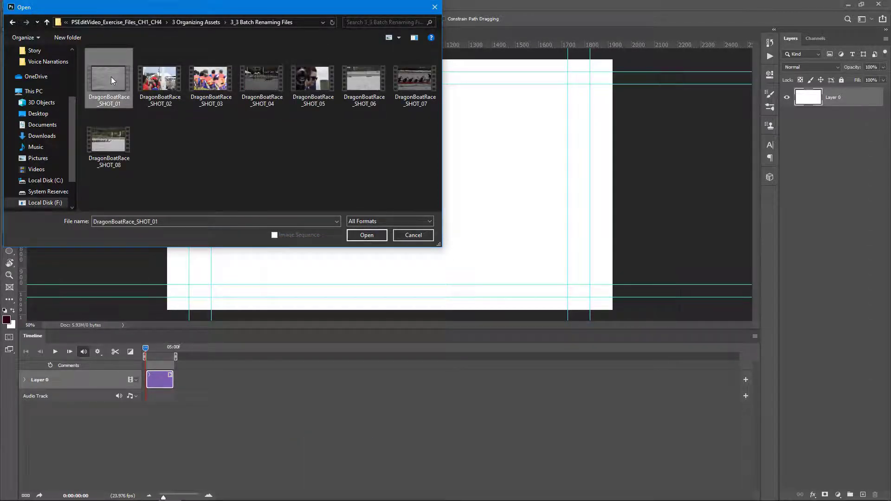
key("ctrl+a")
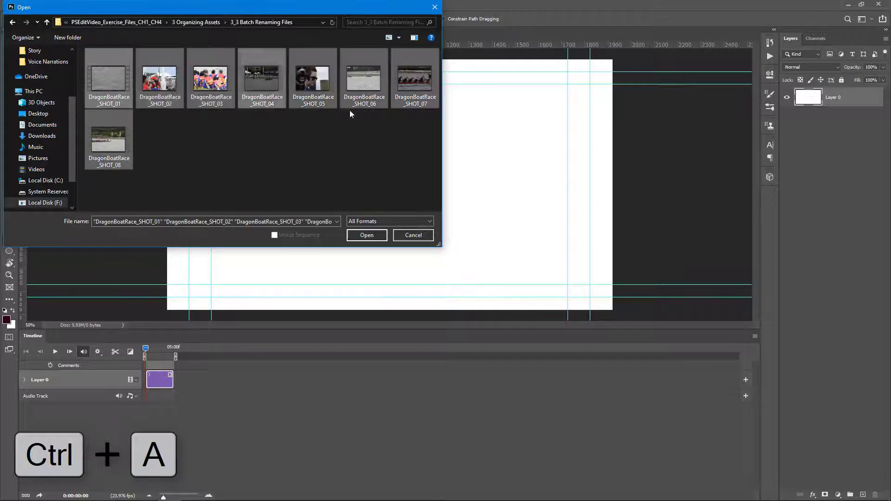
left_click(371, 237)
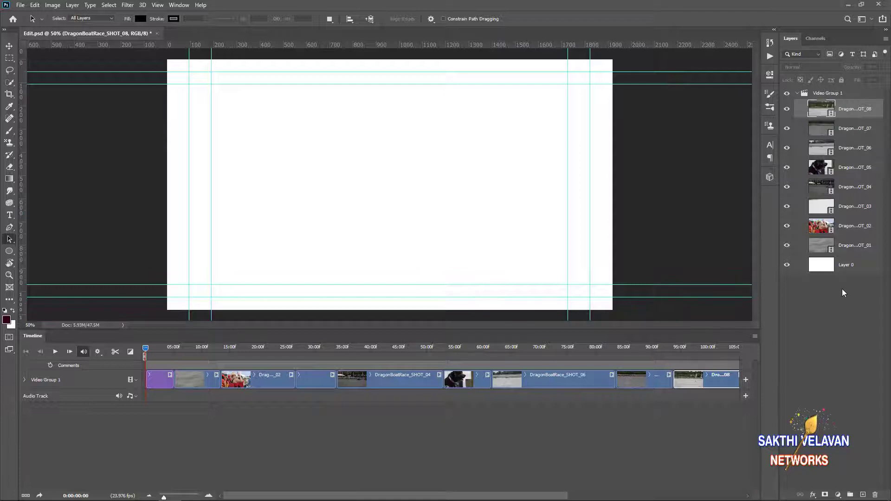
Collapse and expand Video Group 1 to examine the clip layers it contains
left_click(797, 94)
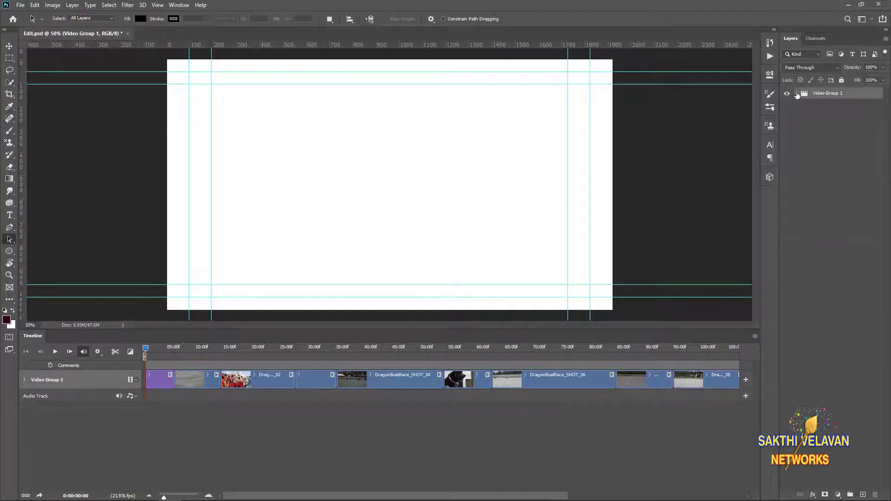
left_click(797, 94)
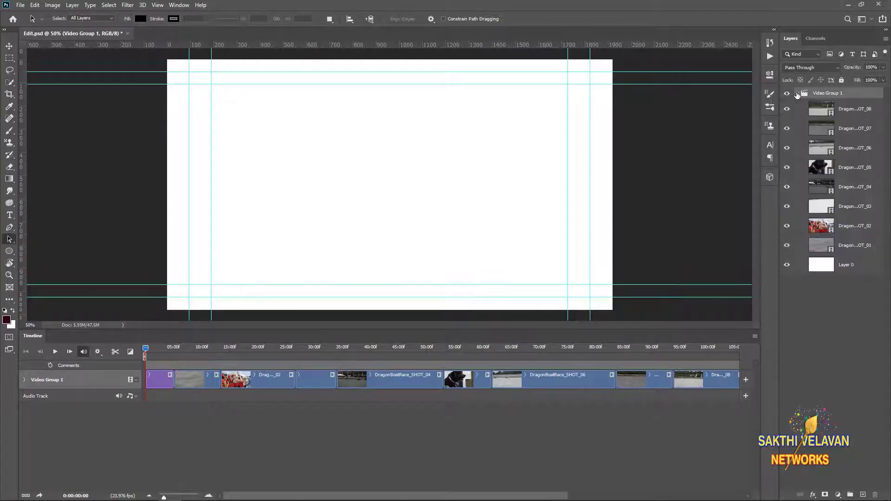
left_click(798, 94)
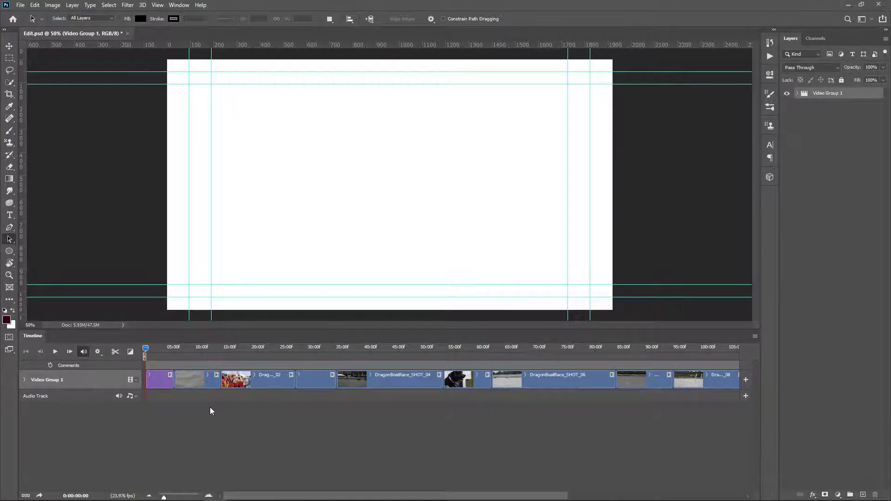
Reorder the timeline clips so DragonBoatRace_SHOT_03 comes before SHOT_02, and SHOT_06 sits between SHOT_02 and SHOT_04
left_click(367, 382)
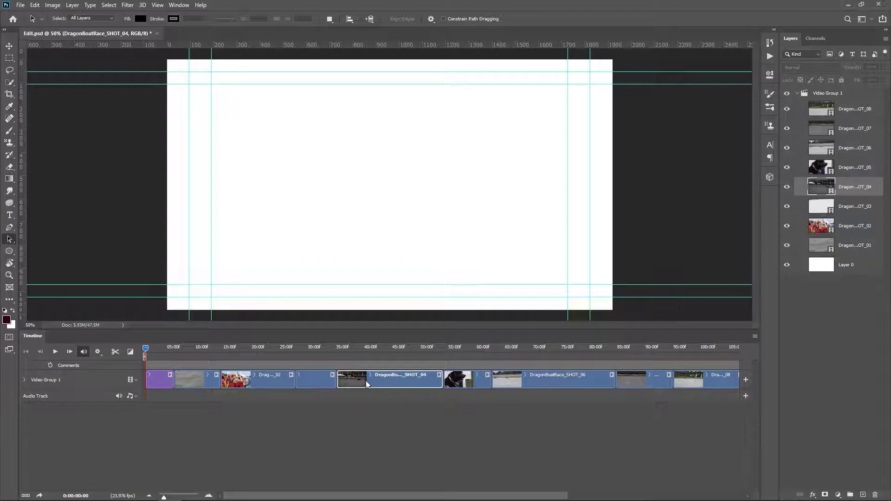
left_click_drag(365, 381, 324, 381)
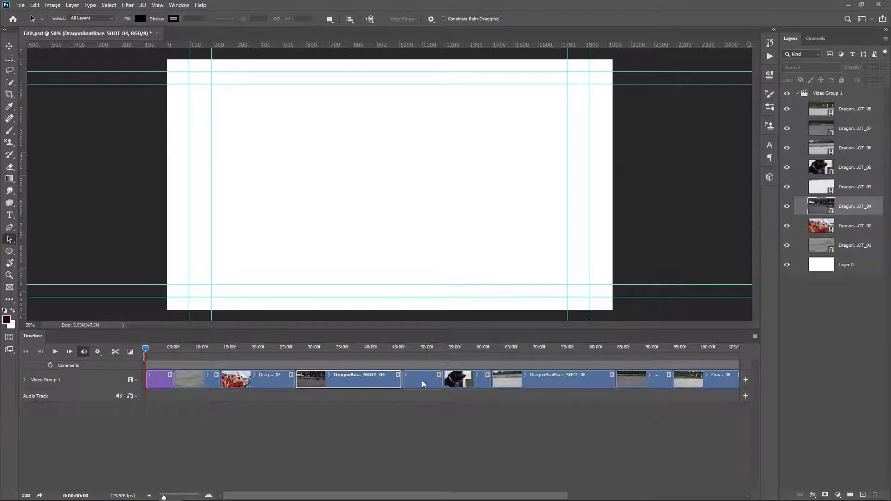
left_click_drag(422, 379, 235, 381)
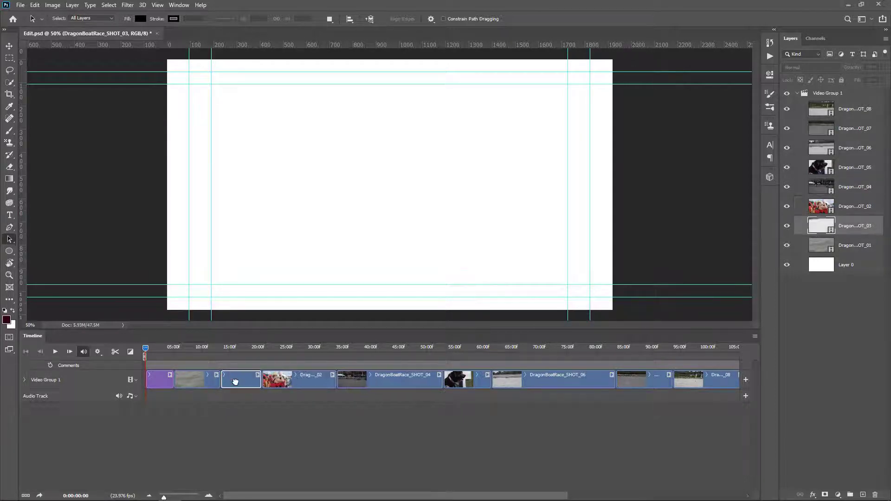
left_click_drag(539, 378, 381, 380)
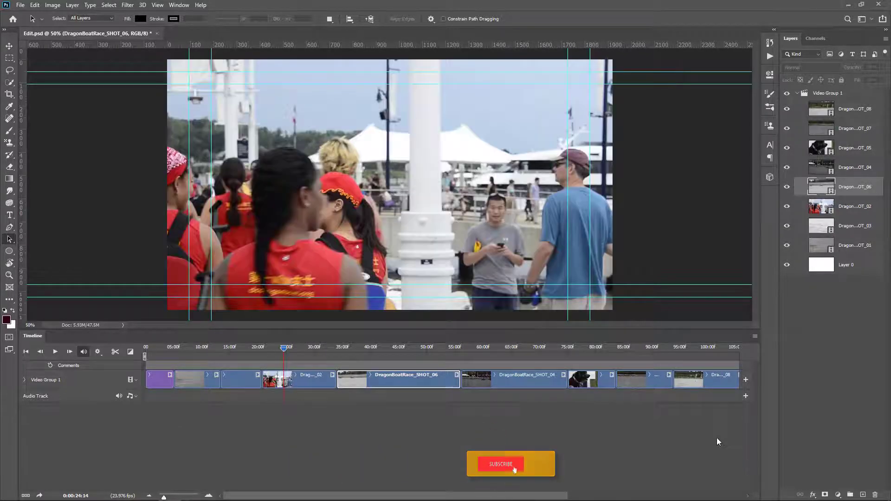
Add the _ghost_-_Reverie_(small_theme) music file from the 3_5 Selecting Music folder to the audio track
left_click(745, 397)
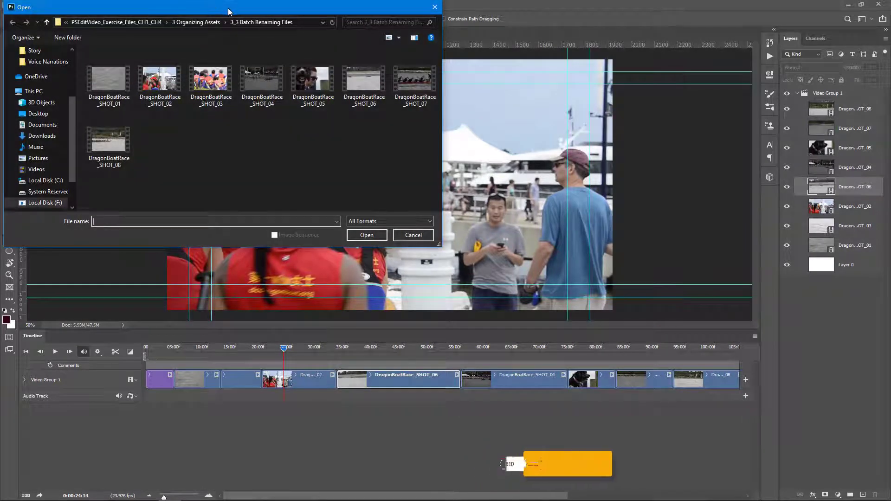
left_click(193, 22)
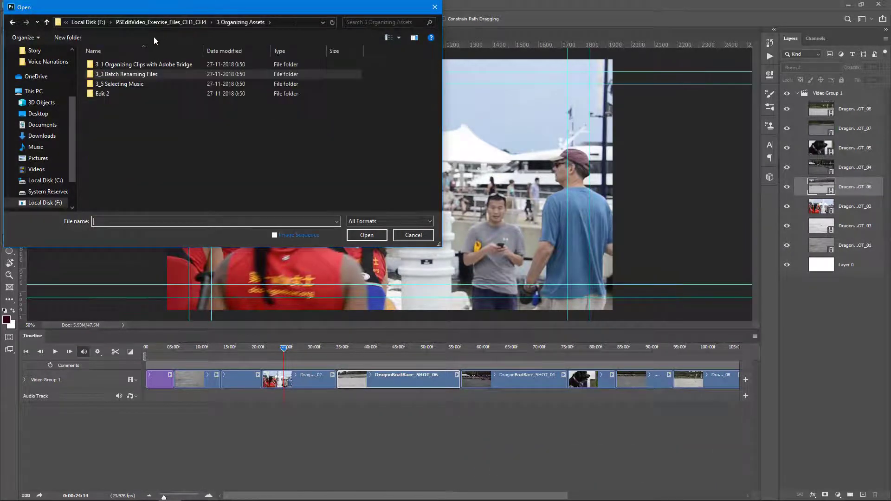
double_click(113, 85)
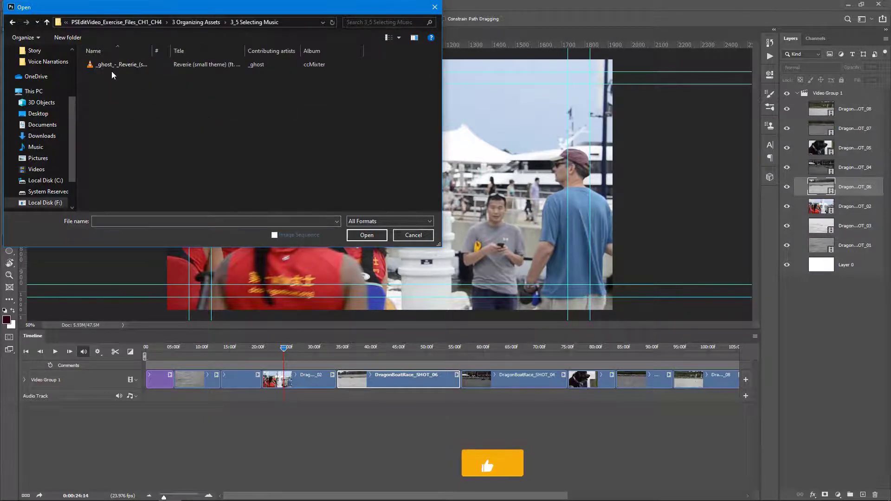
left_click(112, 65)
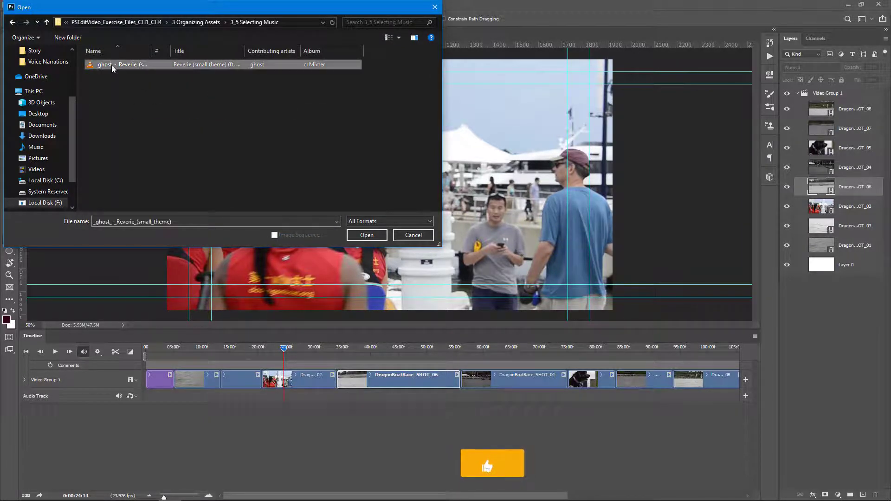
left_click(367, 235)
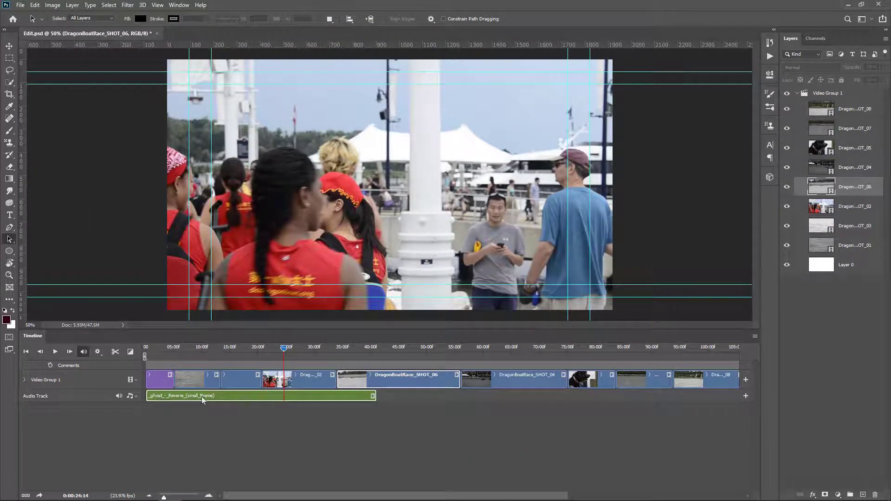
Select Video Group 1, add a timeline comment at 0:00:07:14, and move the playhead to 0:00:16:14
left_click(800, 93)
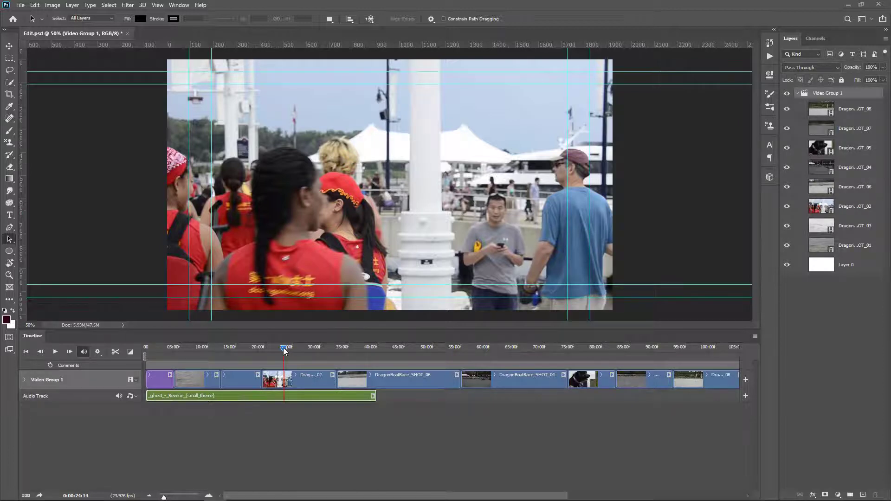
left_click_drag(284, 352, 188, 349)
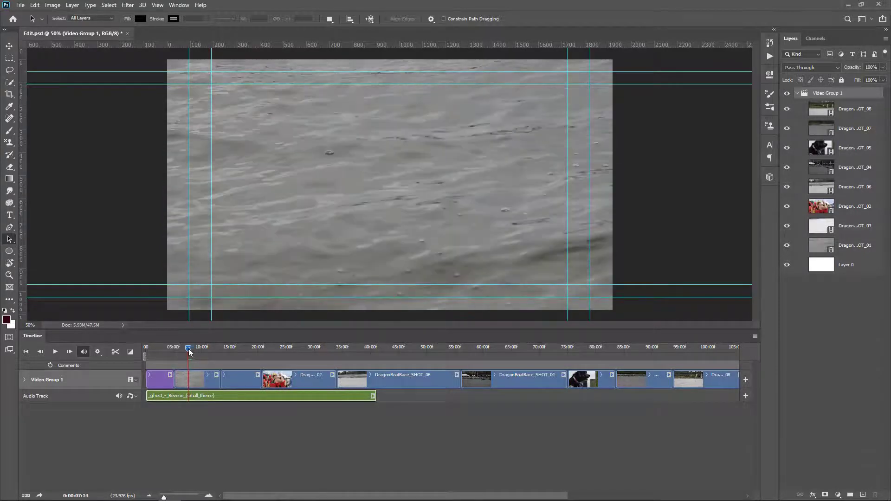
left_click(50, 365)
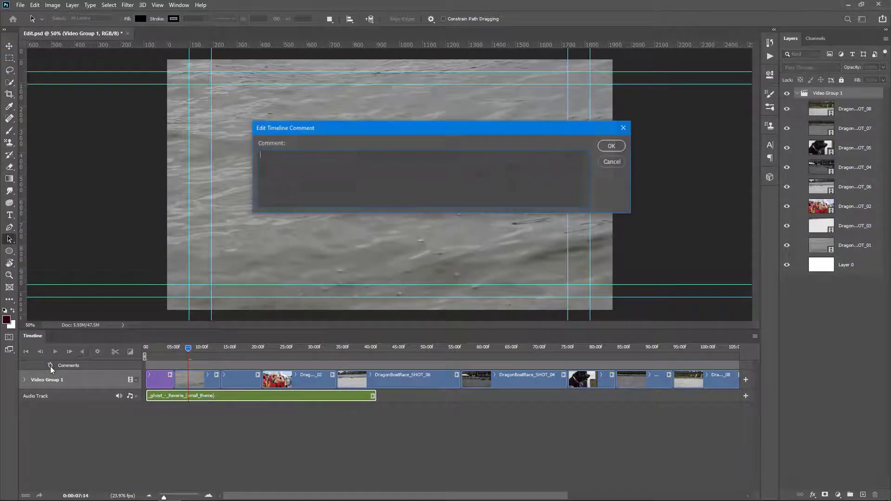
left_click(611, 146)
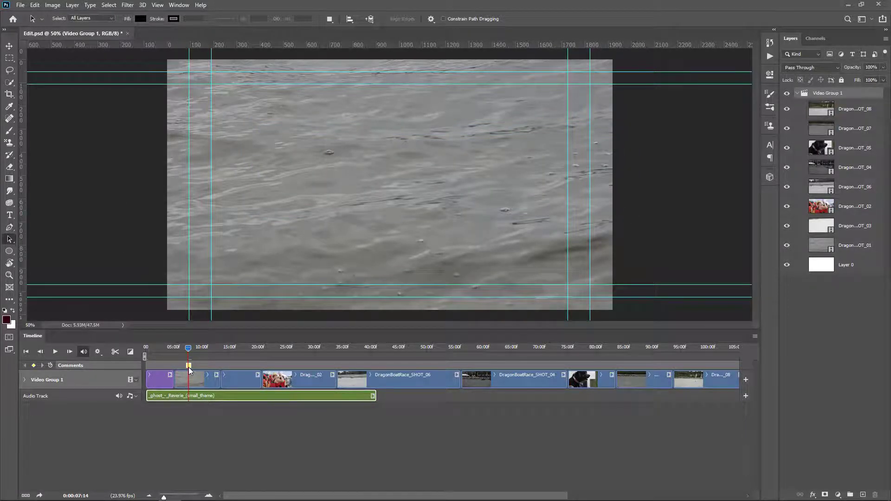
left_click_drag(188, 347, 239, 352)
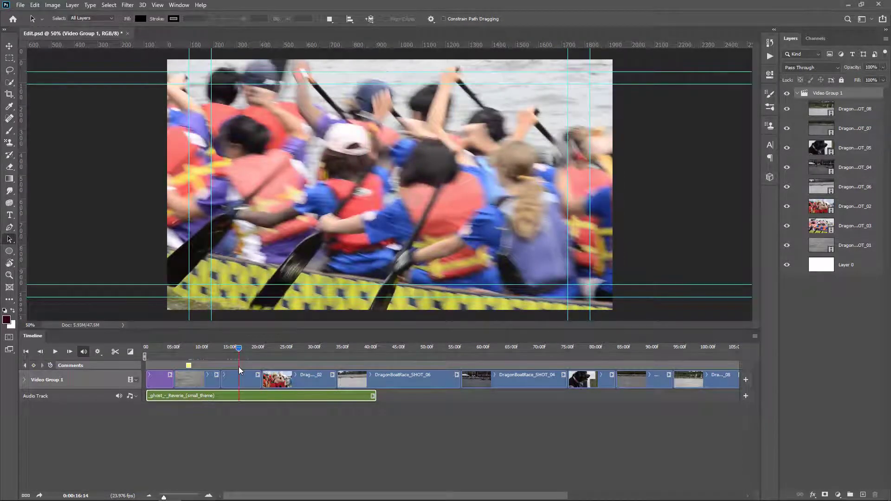
Add blank timeline comments at 0:00:16:14 and 0:00:25:16
left_click(34, 366)
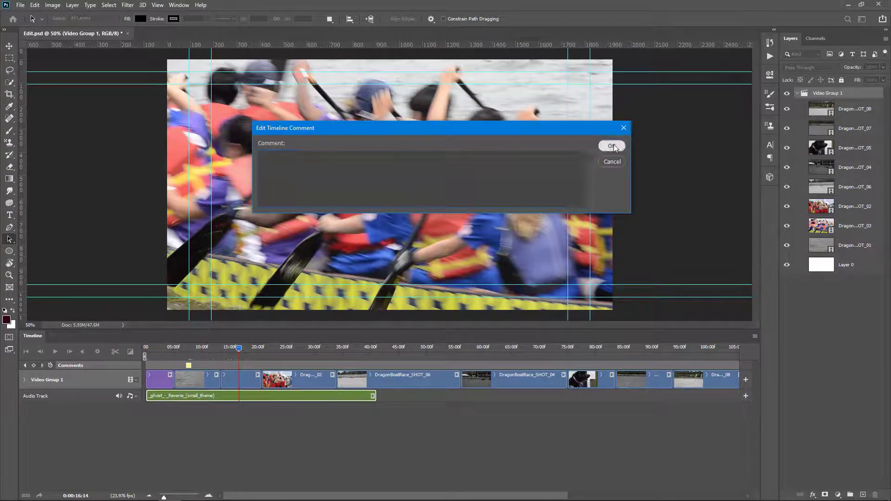
left_click(613, 146)
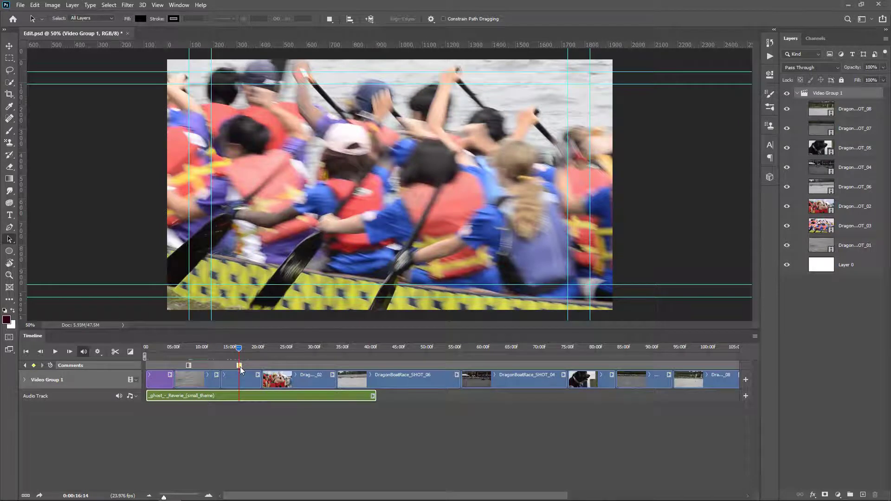
left_click_drag(240, 350, 290, 353)
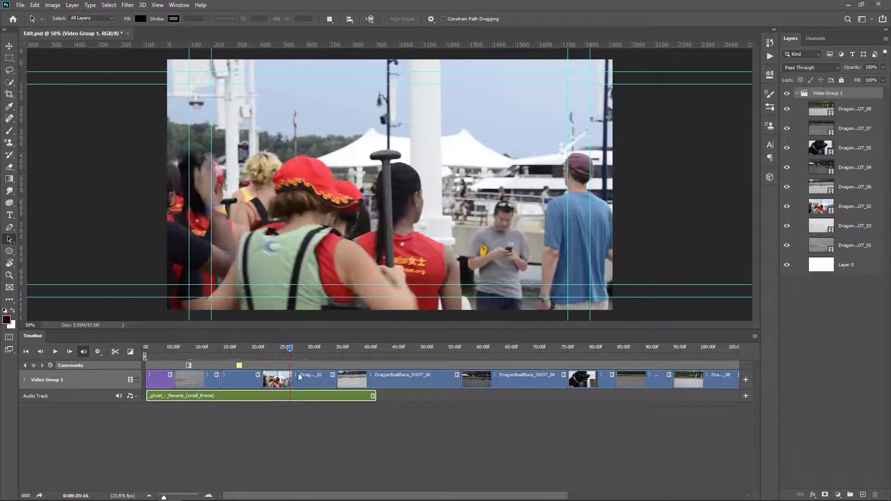
left_click(33, 366)
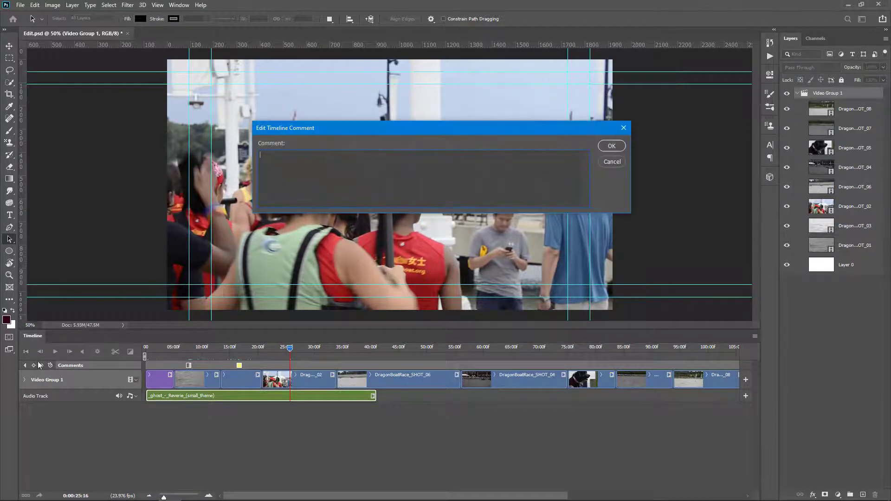
left_click(610, 146)
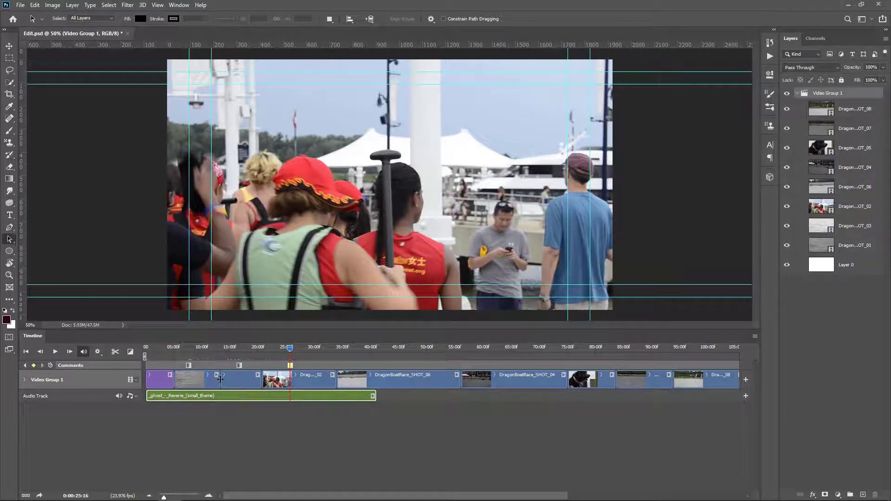
Trim DragonBoatRace_SHOT_01 to end at the 07:14 comment and shorten SHOT_02 to end near the 25:16 comment
left_click_drag(221, 379, 192, 381)
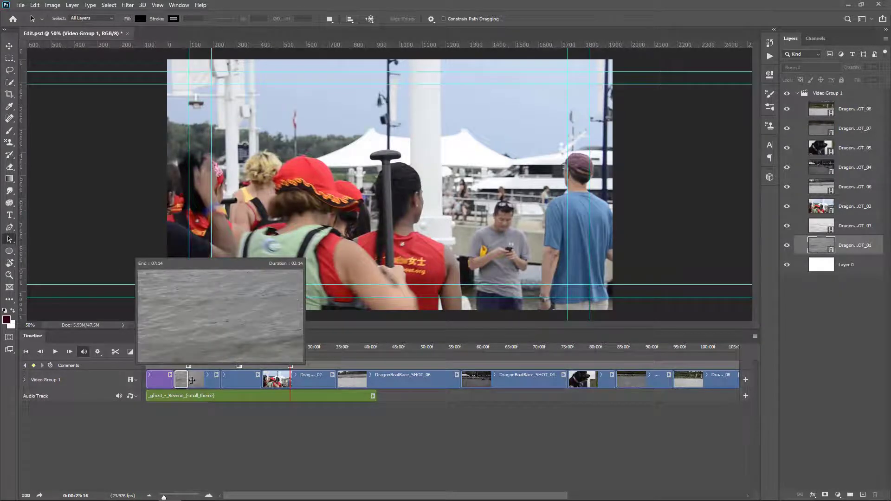
left_click_drag(191, 380, 191, 380)
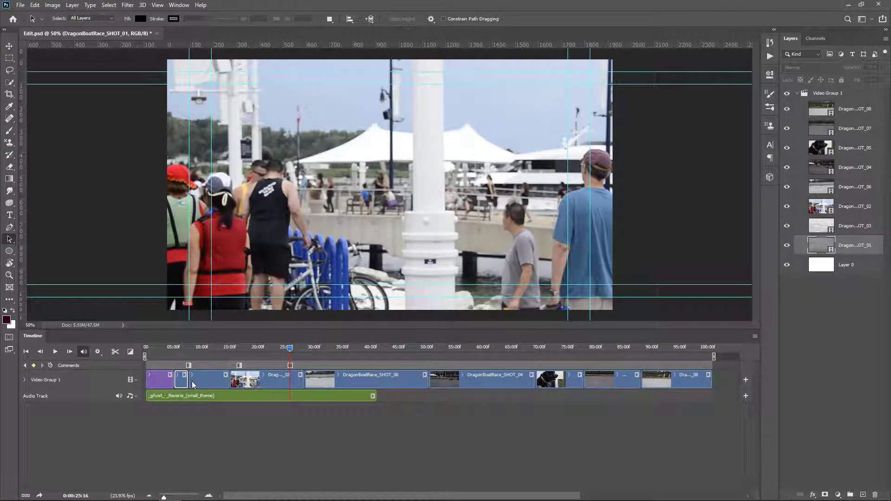
left_click_drag(231, 383, 240, 381)
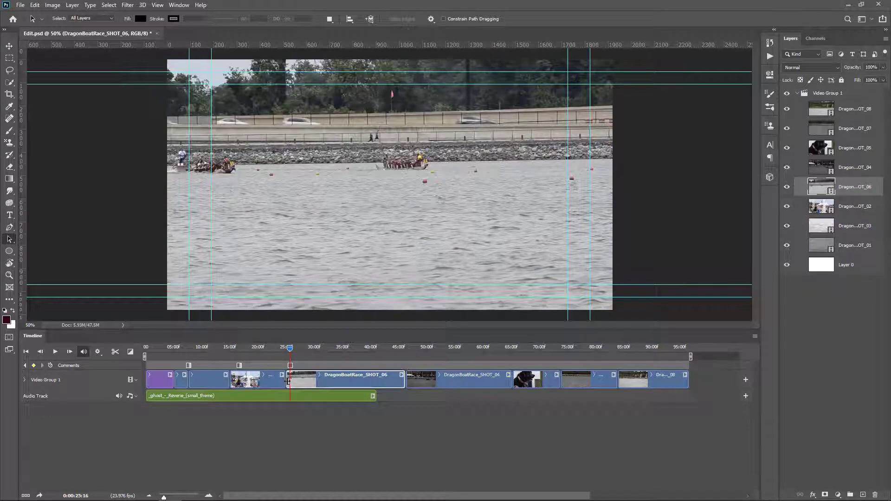
Turn off snapping and trim the end of DragonBoatRace_SHOT_06 to about 32 seconds on the timeline
left_click(212, 297)
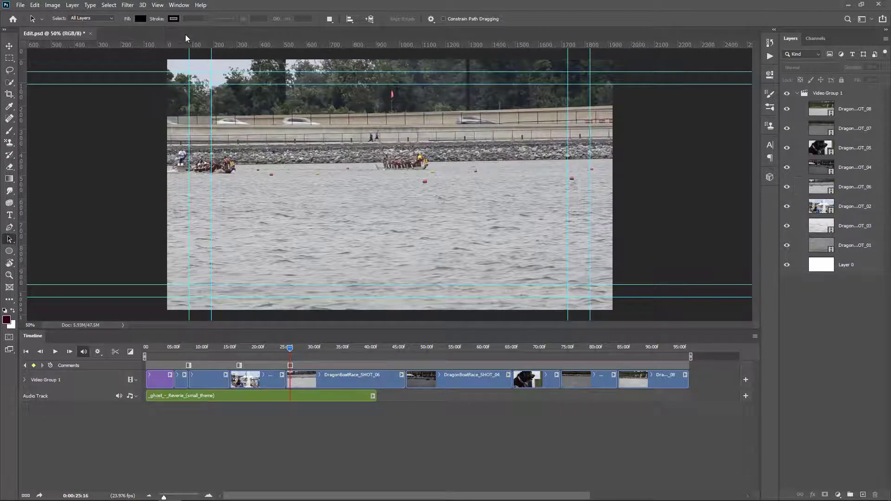
left_click(158, 5)
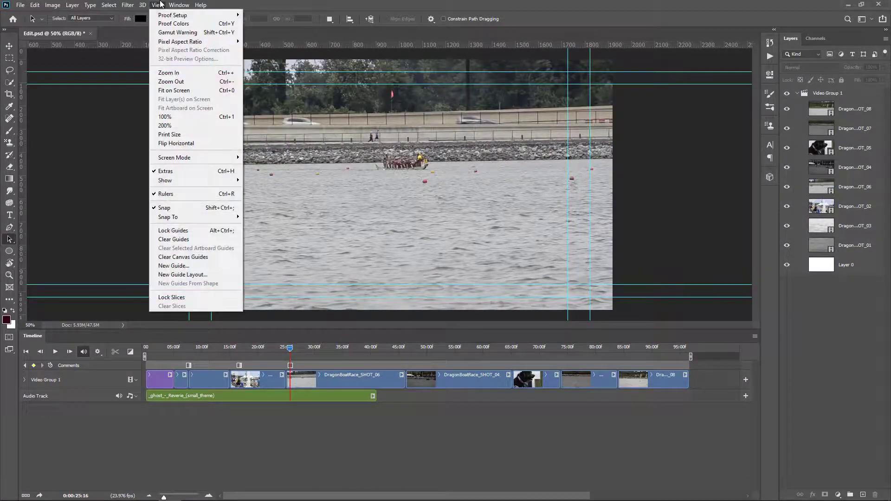
left_click(183, 210)
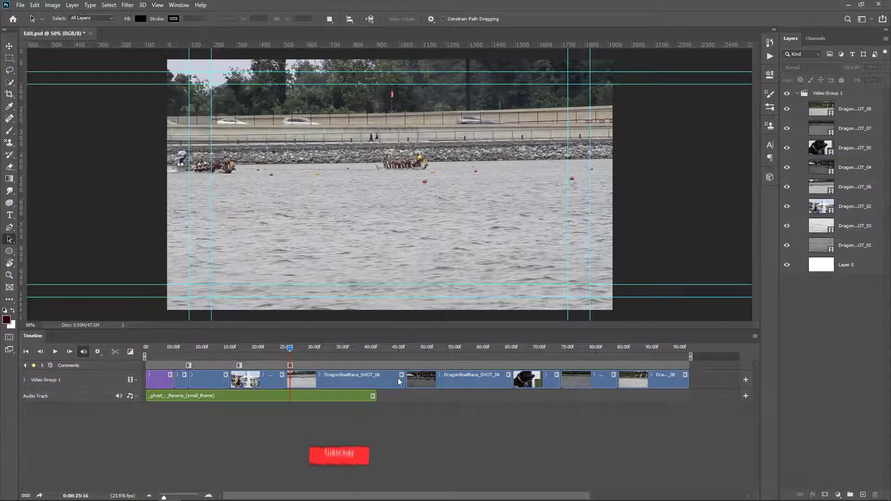
left_click(397, 378)
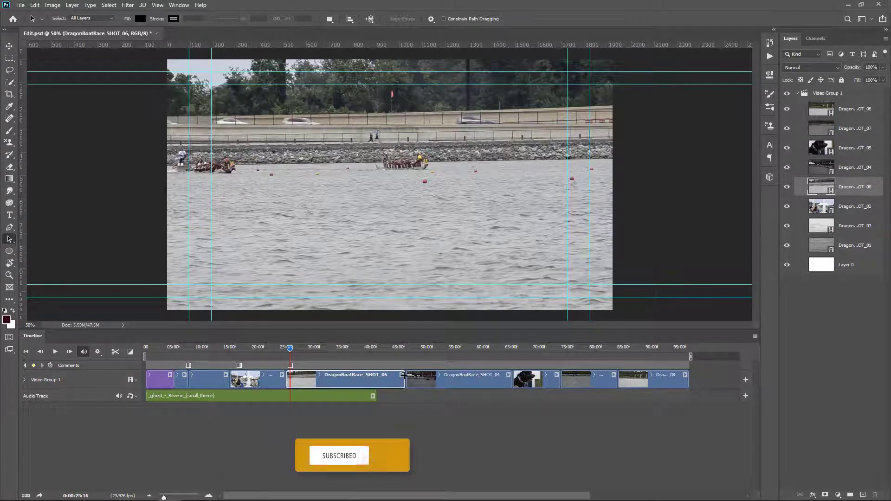
left_click_drag(402, 378, 323, 377)
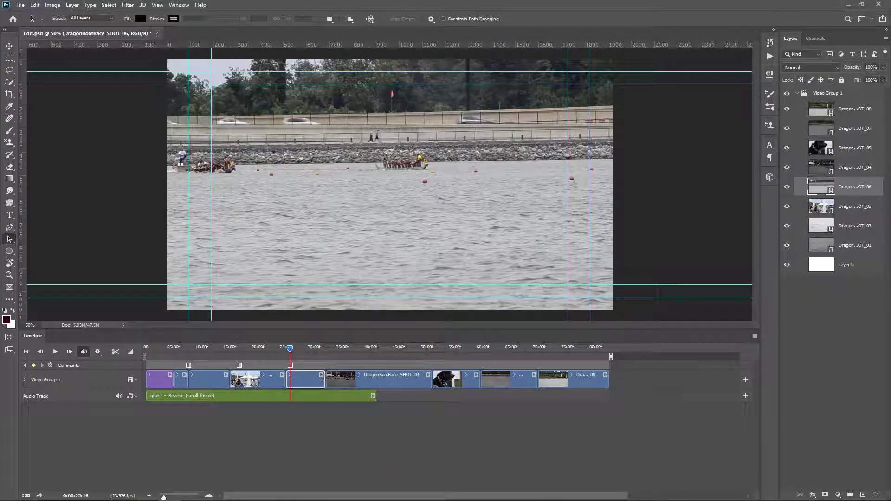
Try spacing out DragonBoatRace_SHOT_08, SHOT_07 and SHOT_05 along the timeline, and move SHOT_05 back beside SHOT_04
left_click(368, 381)
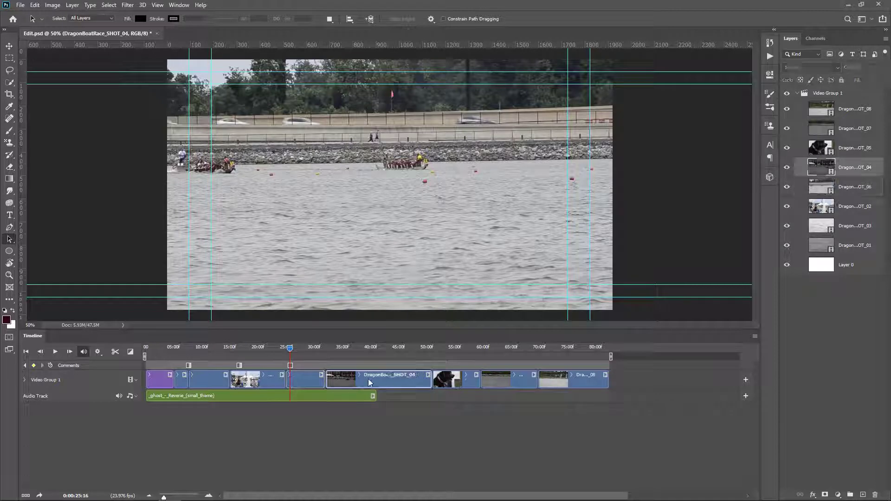
left_click(584, 380)
left_click_drag(579, 383, 656, 383)
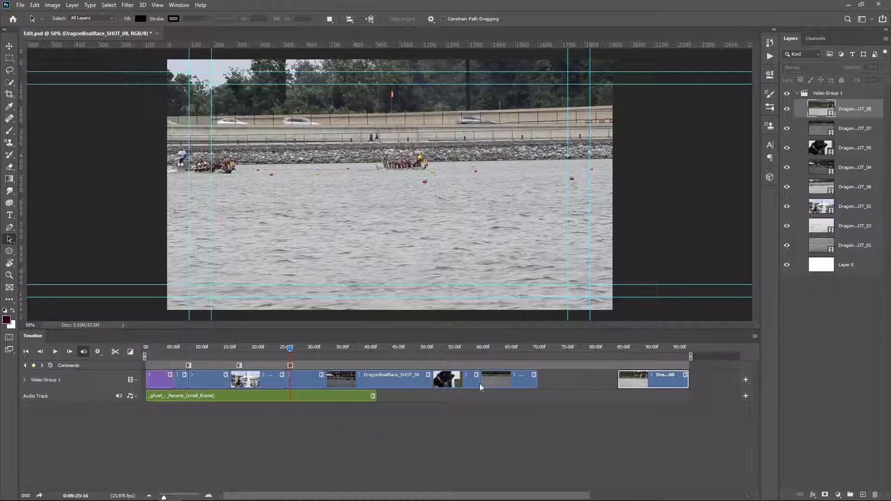
left_click_drag(509, 383, 593, 384)
left_click_drag(458, 381, 526, 381)
left_click_drag(415, 381, 362, 380)
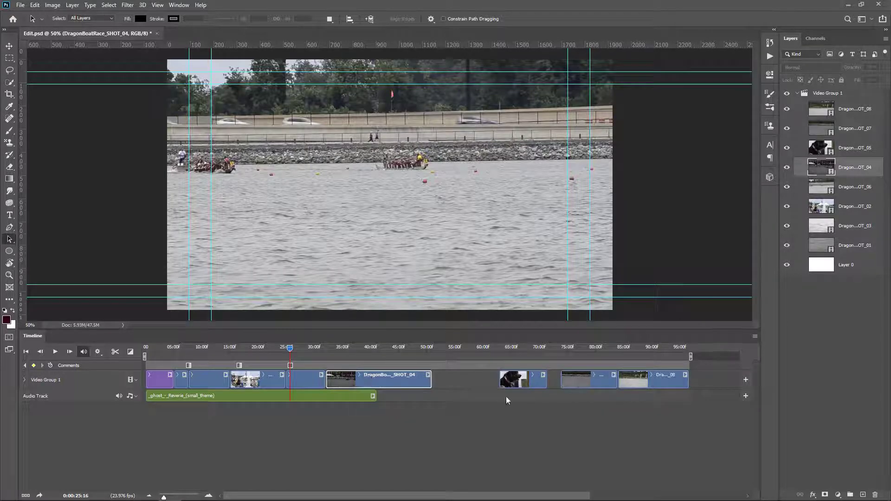
left_click_drag(518, 385, 451, 386)
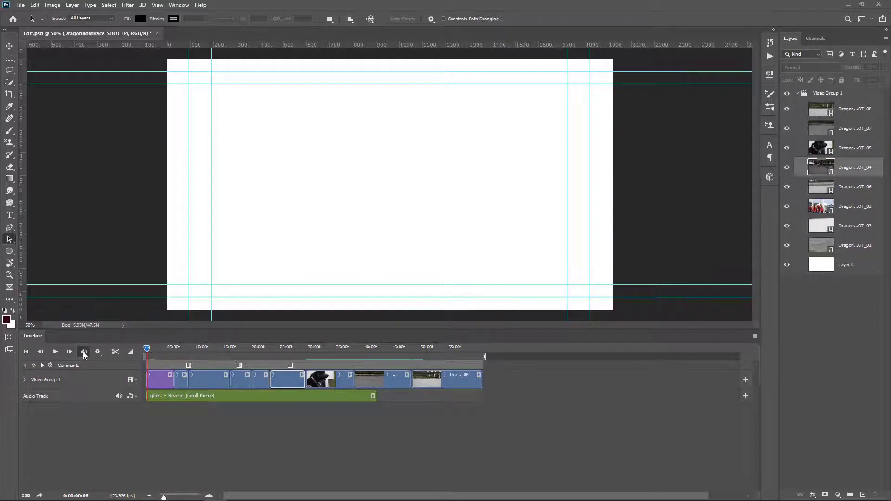
Turn on audio playback for the timeline preview
left_click(84, 353)
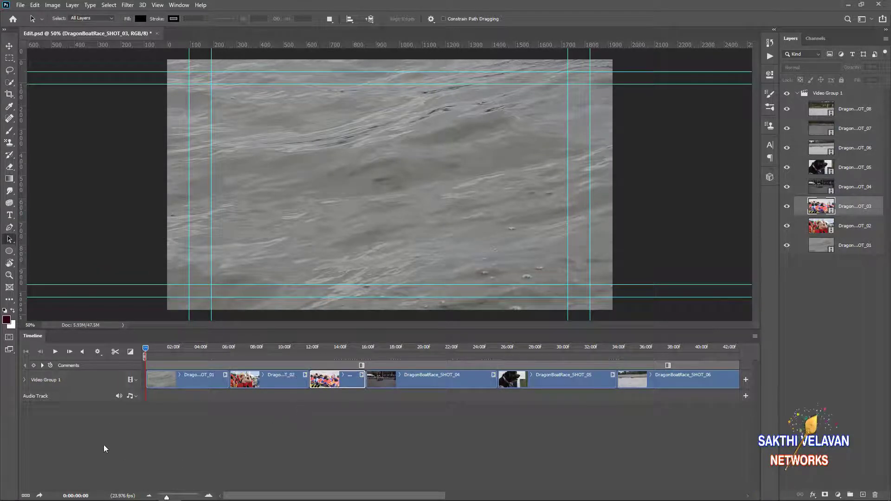
Apply a 1.32 s Fade With Black transition to the start of DragonBoatRace_SHOT_01 and preview the opening
left_click(131, 353)
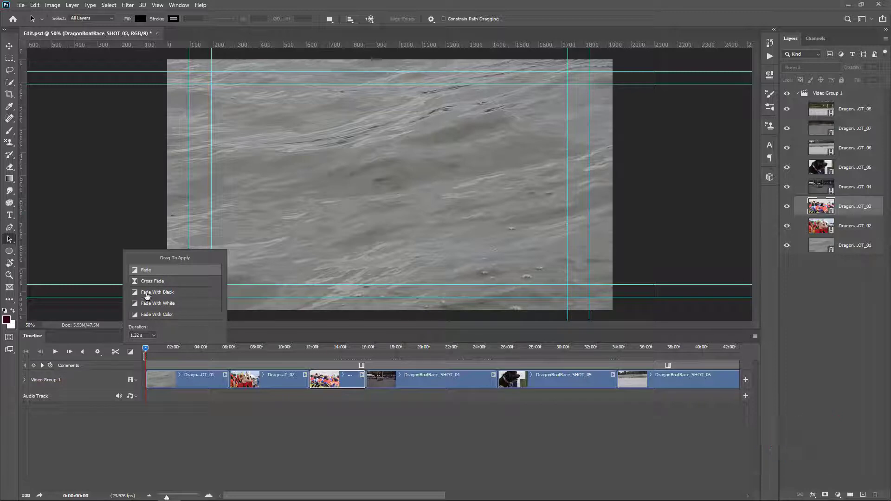
left_click_drag(147, 295, 166, 383)
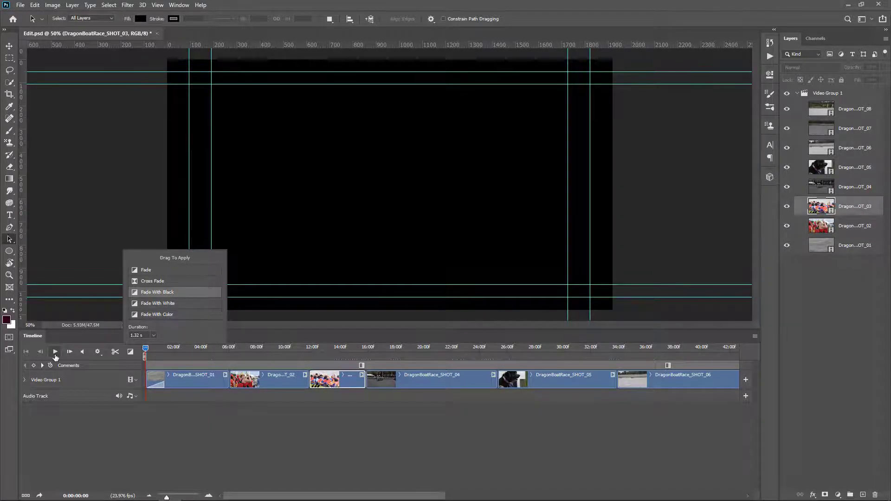
left_click(55, 353)
left_click(54, 353)
left_click_drag(163, 350, 145, 356)
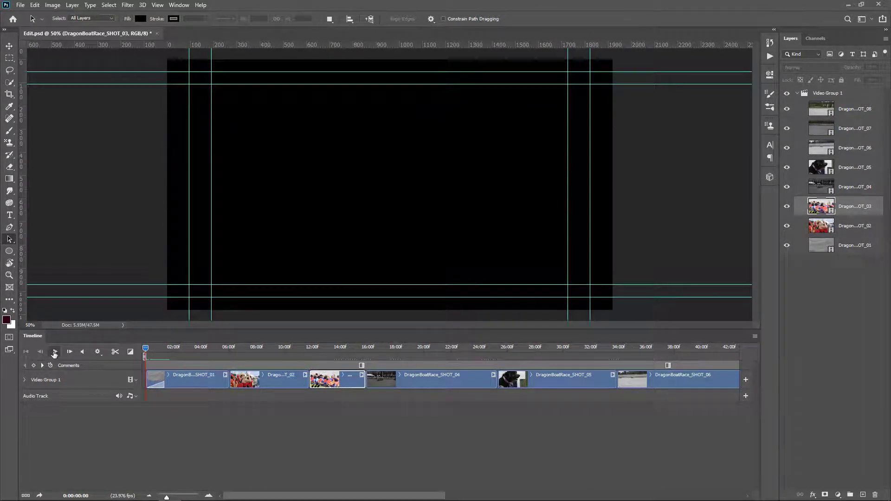
left_click(55, 353)
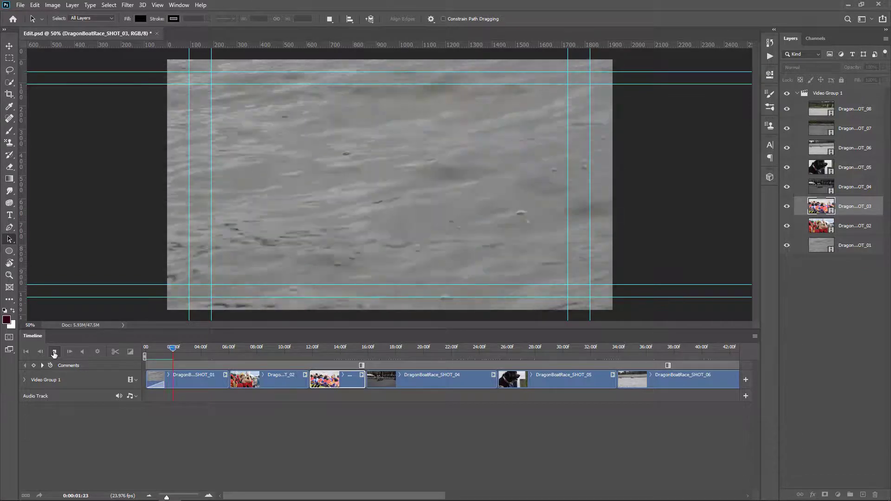
left_click(54, 353)
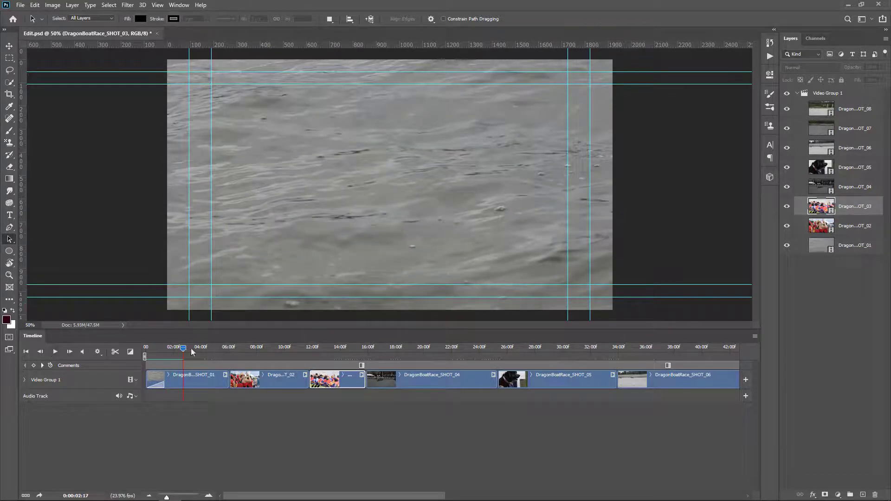
Stretch the Fade With Black transition on DragonBoatRace_SHOT_01 to end at about 0:00:02:01
left_click_drag(184, 348, 173, 349)
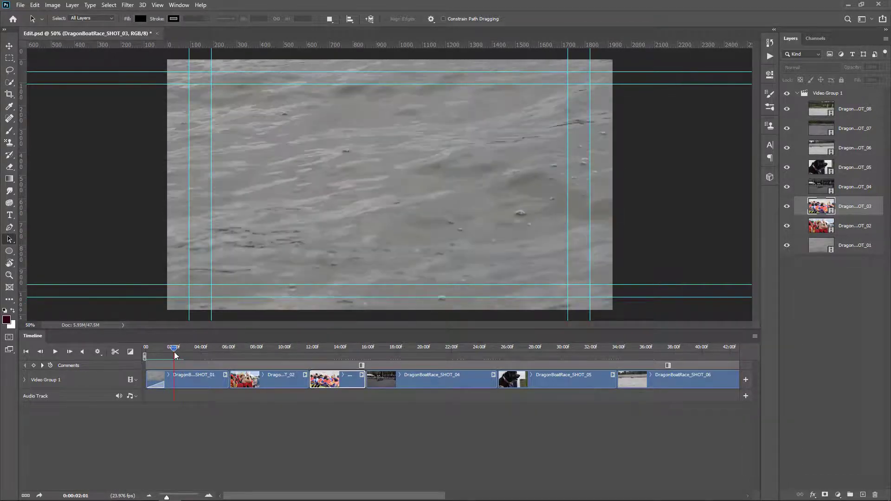
left_click(163, 385)
left_click_drag(163, 385, 173, 385)
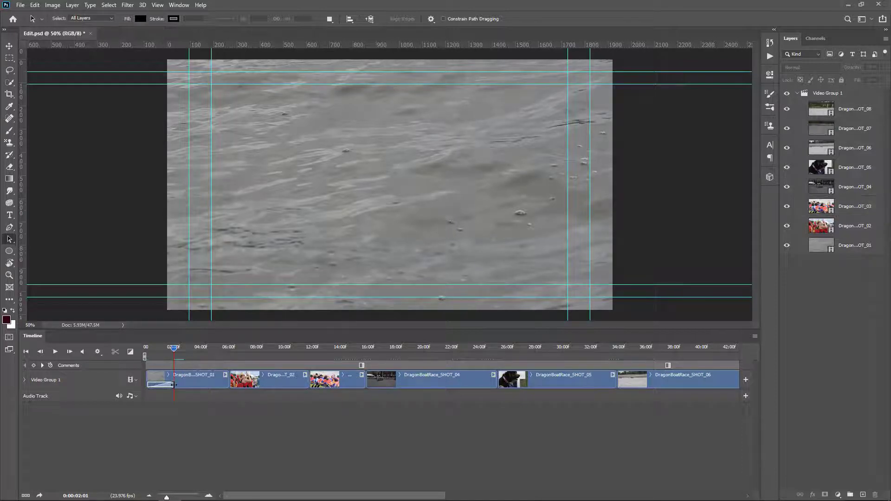
left_click(177, 352)
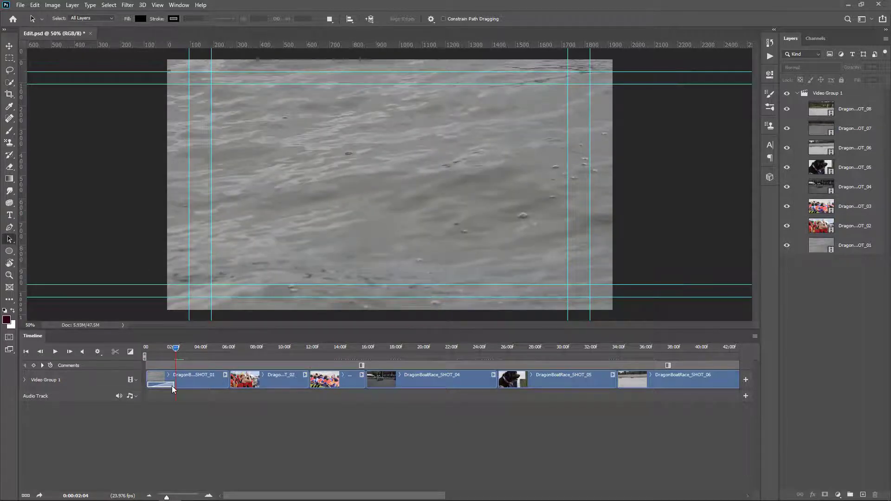
Adjust the duration of DragonBoatRace_SHOT_01's Fade With Black in its transition settings
right_click(170, 387)
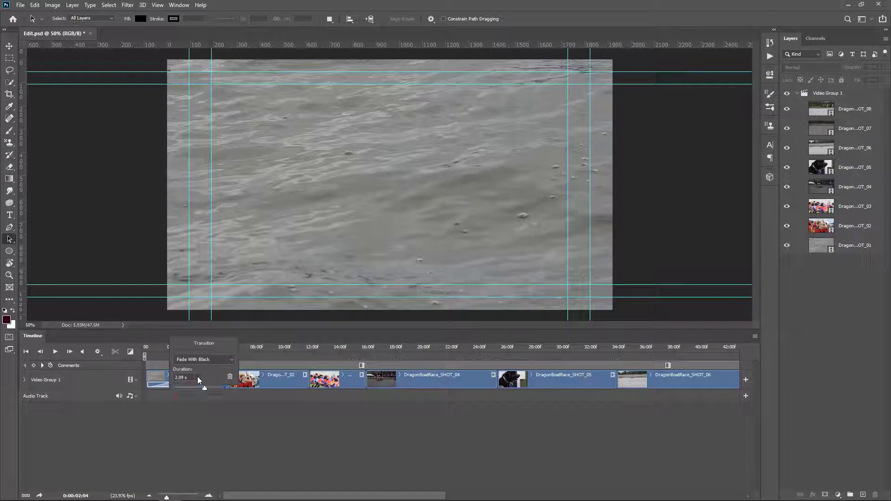
left_click_drag(213, 388, 221, 394)
left_click(217, 411)
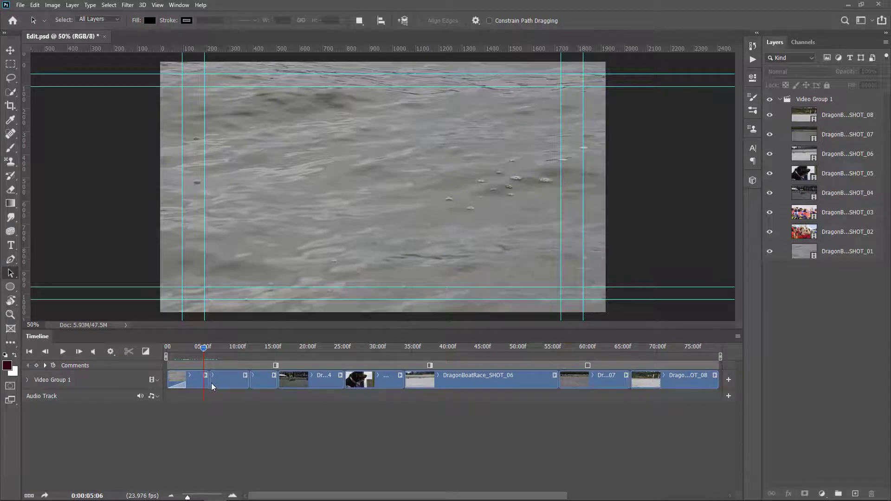
Add a 1.32 s Cross Fade transition between DragonBoatRace_SHOT_01 and DragonBoatRace_SHOT_02
left_click(146, 351)
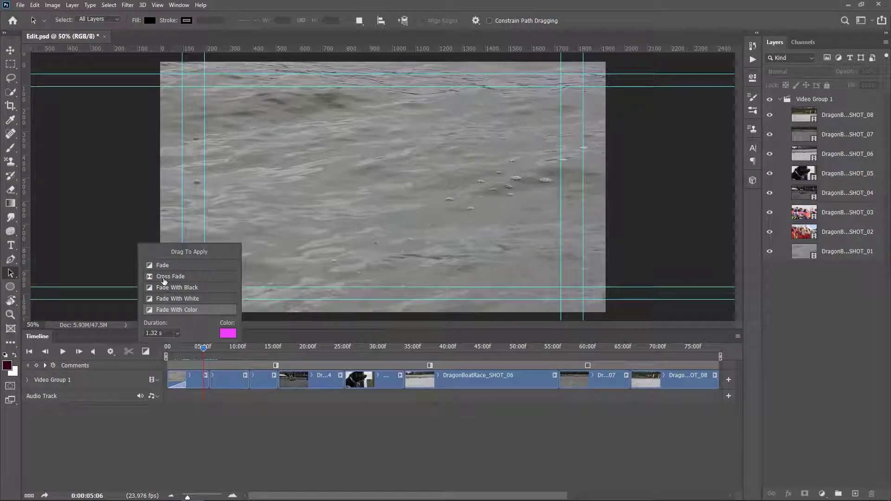
left_click_drag(164, 279, 212, 385)
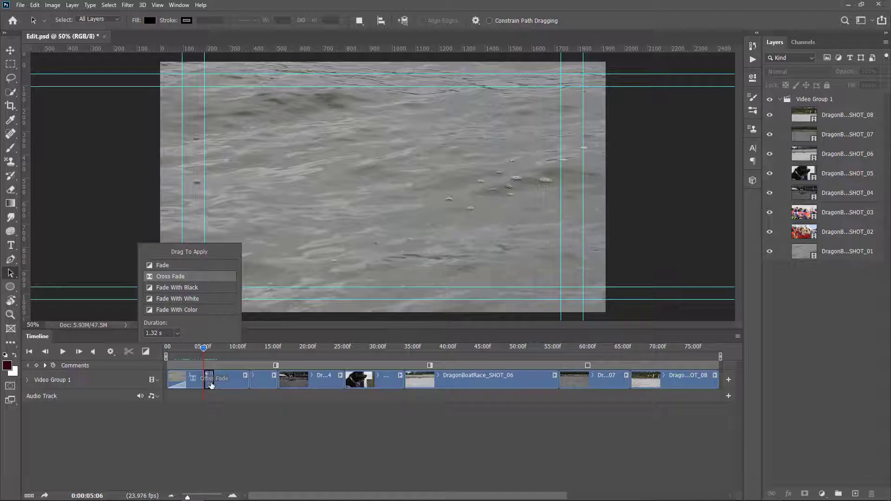
left_click_drag(211, 386, 210, 385)
left_click_drag(187, 496, 193, 498)
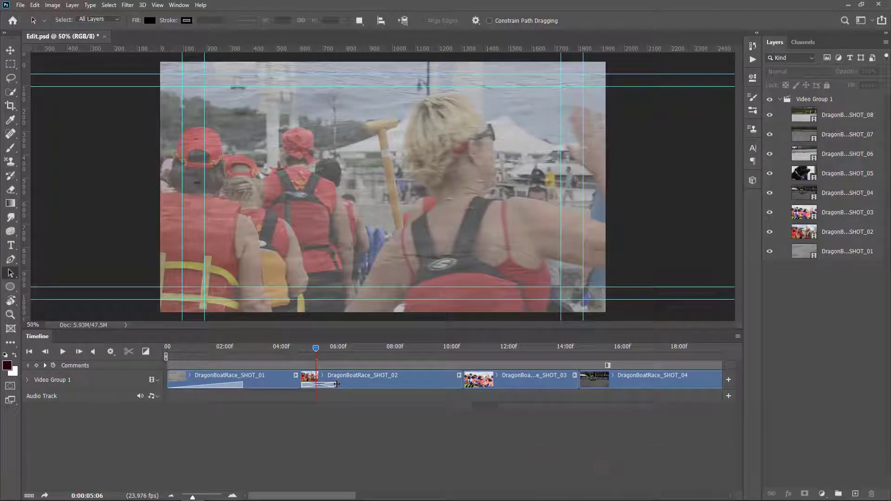
Lengthen the cross fade between DragonBoatRace_SHOT_01 and DragonBoatRace_SHOT_02 to a duration of 02:06 and play back the transition
left_click_drag(338, 385, 362, 384)
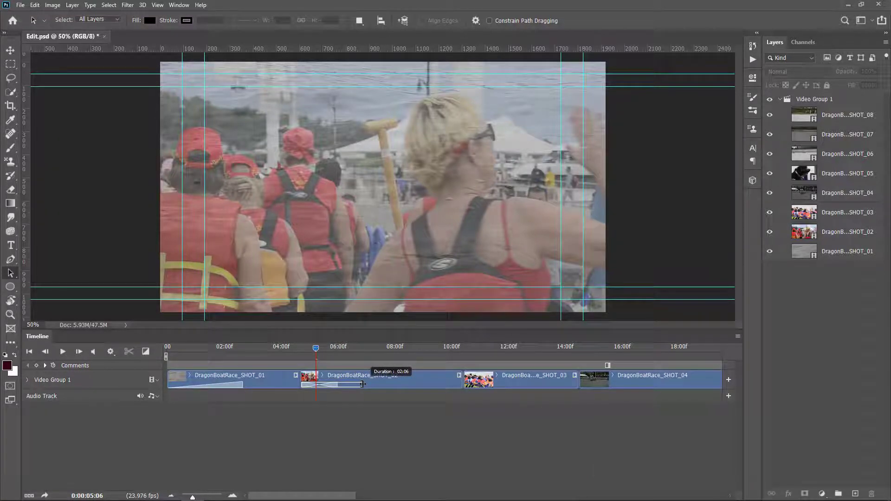
left_click_drag(362, 385, 362, 384)
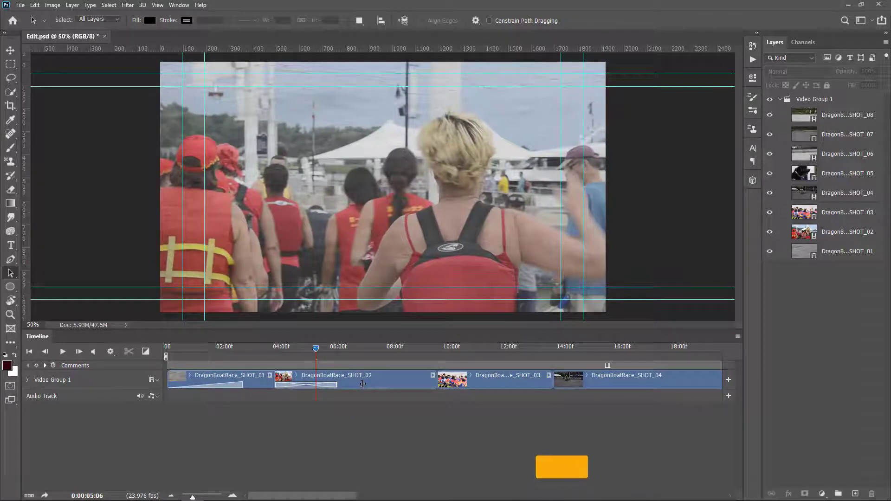
left_click_drag(316, 349, 266, 356)
left_click(62, 352)
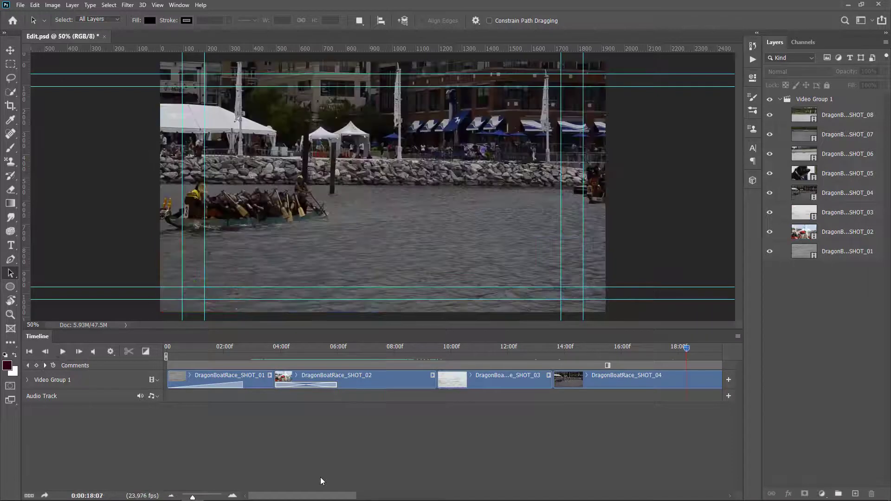
Apply a Fade With Black transition of 1.32 s to the end of DragonBoatRace_SHOT_08 and preview the fade-out
left_click_drag(323, 496, 700, 494)
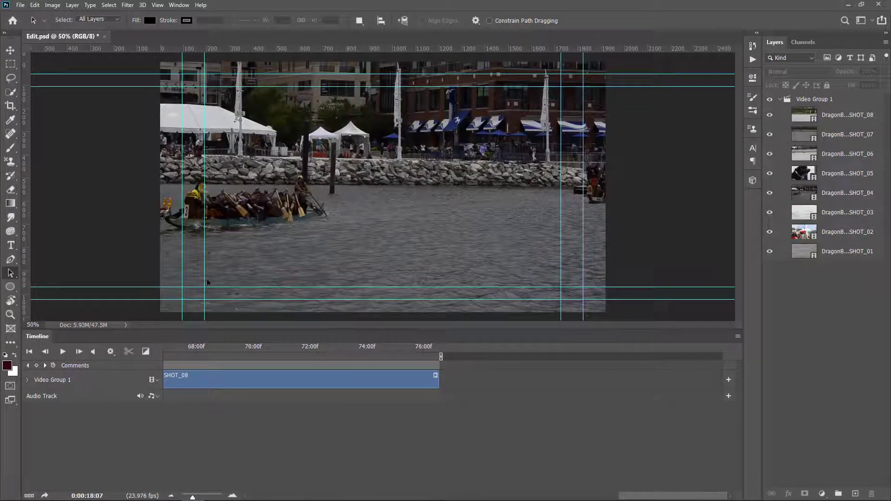
left_click(140, 352)
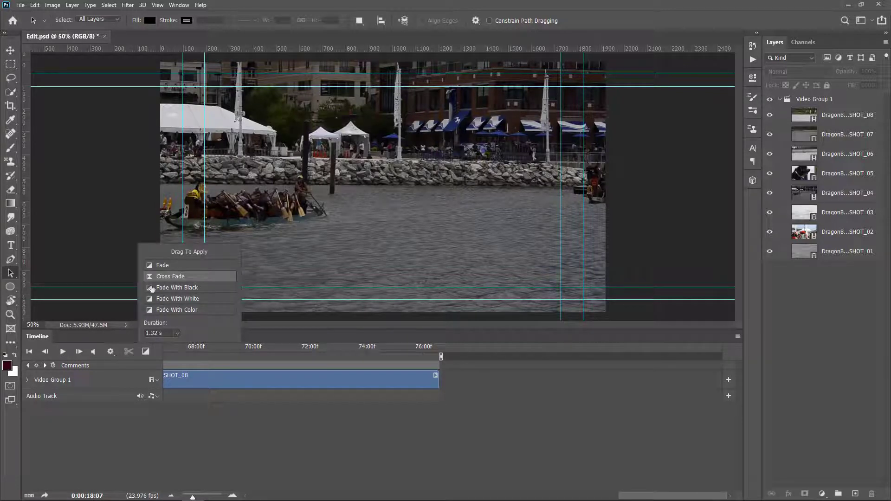
left_click_drag(149, 288, 402, 385)
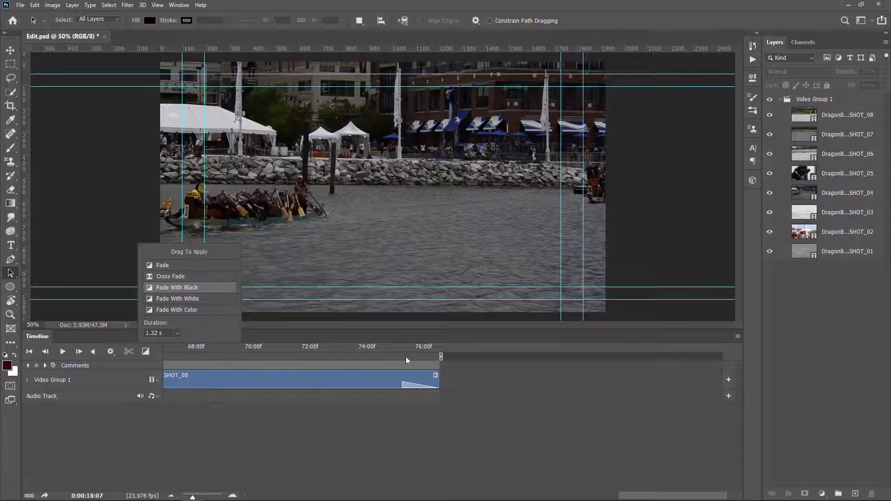
left_click(349, 347)
left_click(63, 351)
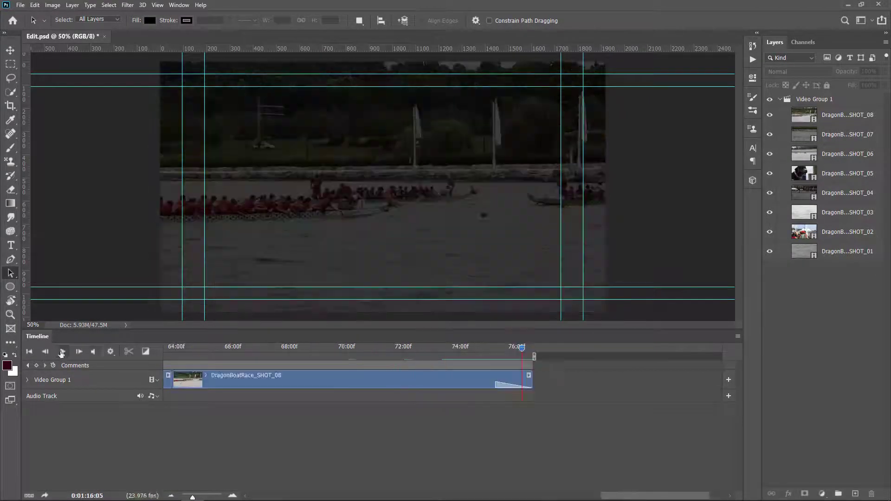
left_click_drag(522, 351, 477, 367)
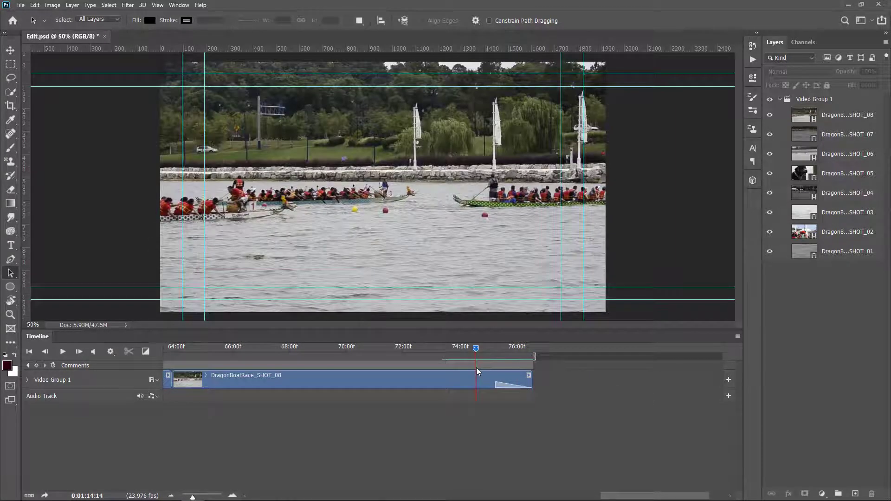
Shorten the DragonBoatRace_SHOT_08 clip's duration to 6.72 s and play it back from its beginning
left_click(529, 376)
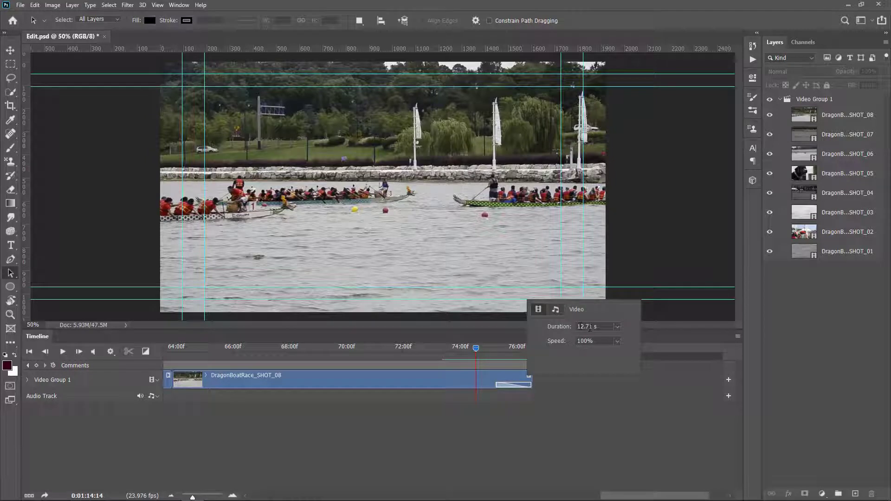
left_click(617, 327)
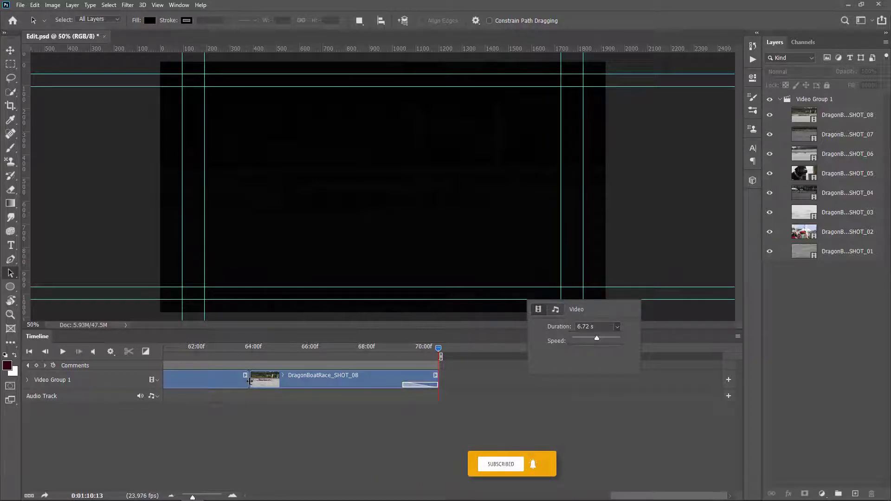
left_click(318, 349)
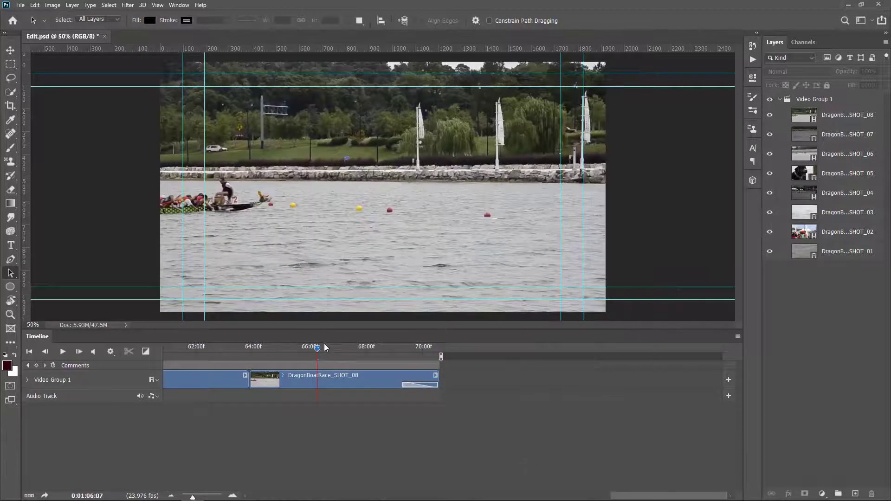
left_click(258, 360)
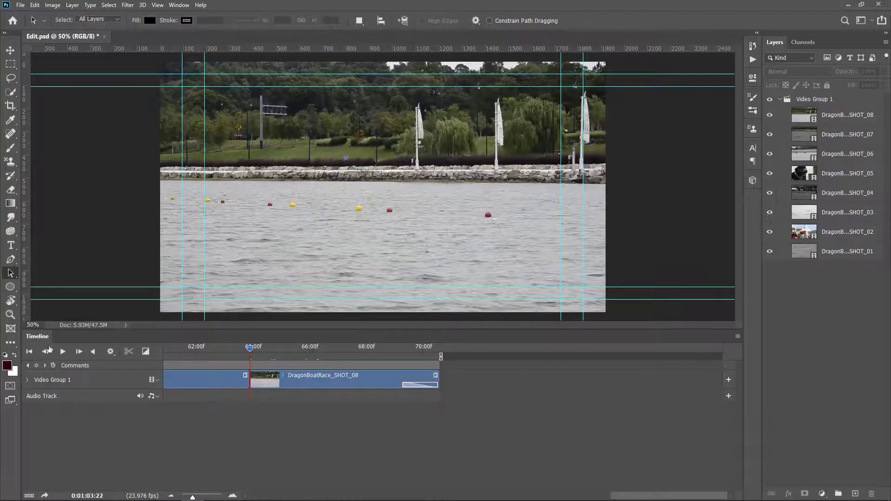
left_click(62, 351)
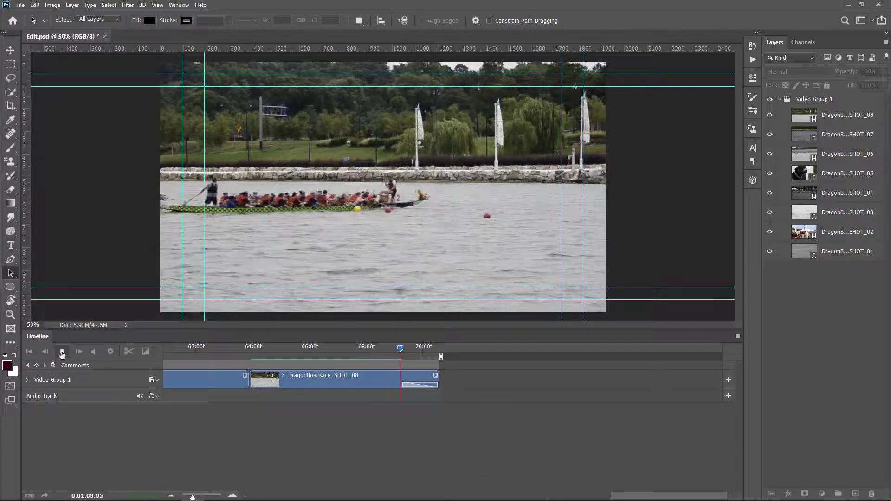
left_click(62, 355)
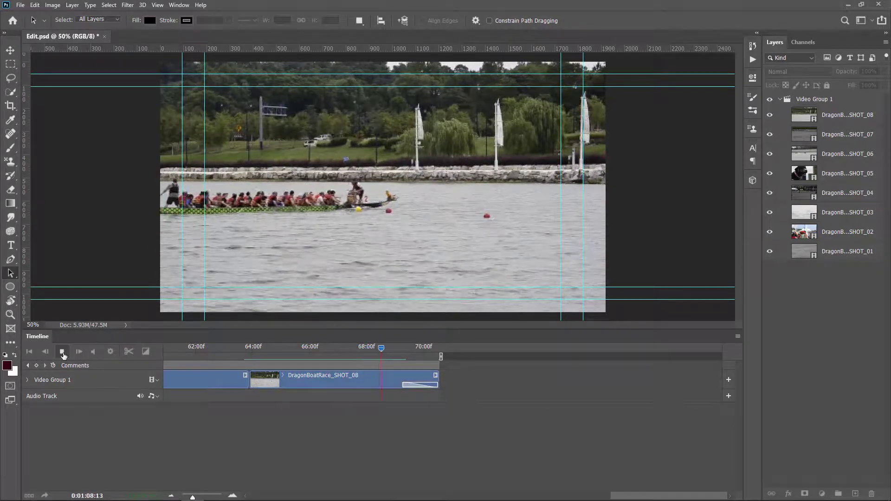
left_click(63, 353)
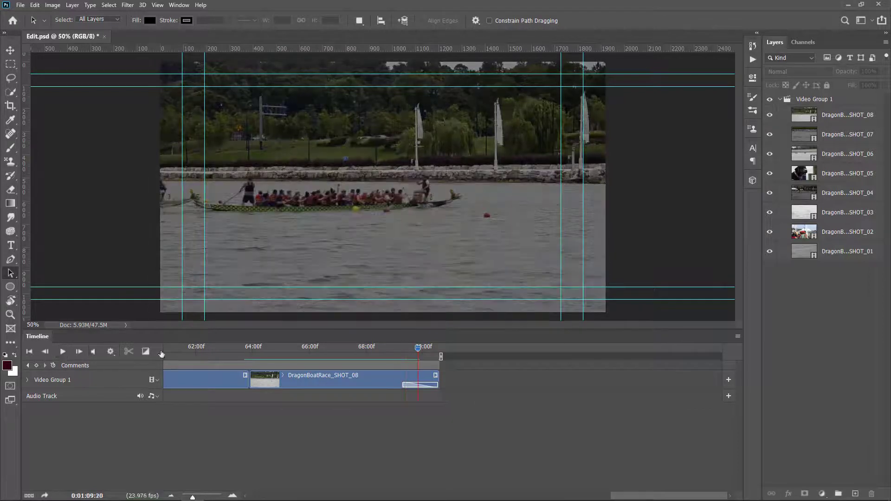
Set DragonBoatRace_SHOT_08's duration to 12.71 s and its speed to 43.13%, and play the slowed clip from its start
left_click(435, 375)
left_click(524, 341)
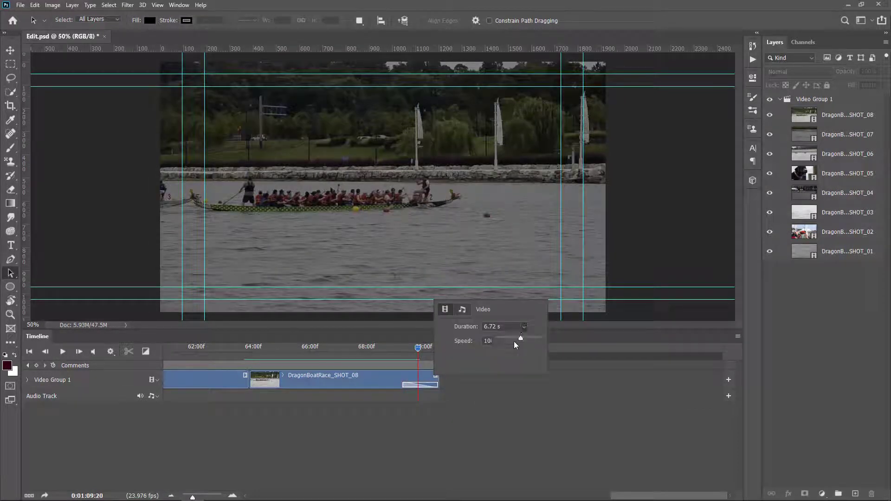
left_click_drag(521, 341, 548, 337)
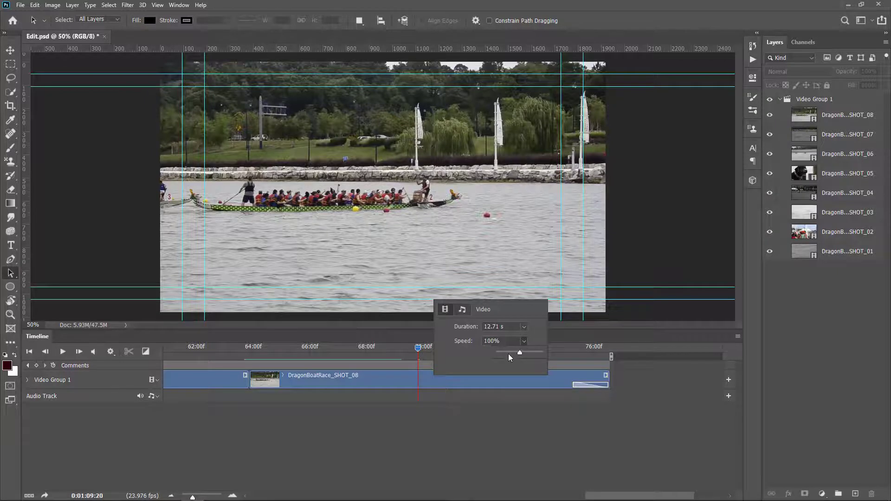
left_click_drag(509, 354, 504, 354)
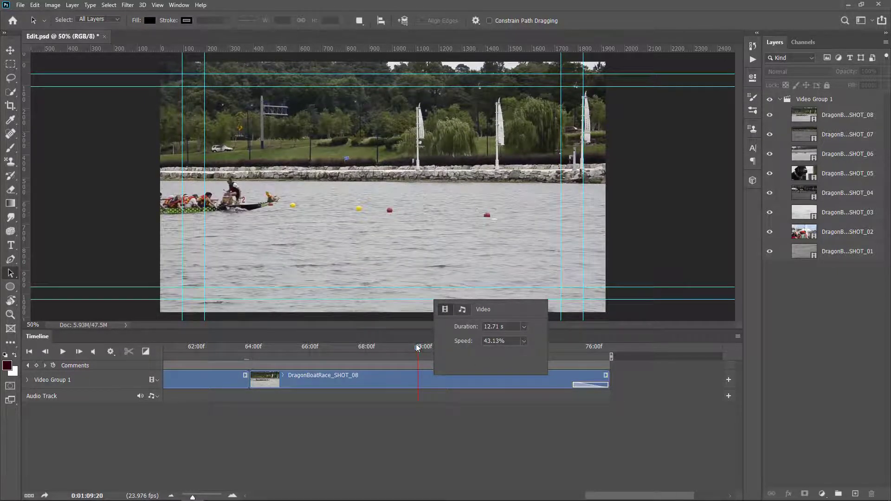
left_click_drag(418, 348, 392, 347)
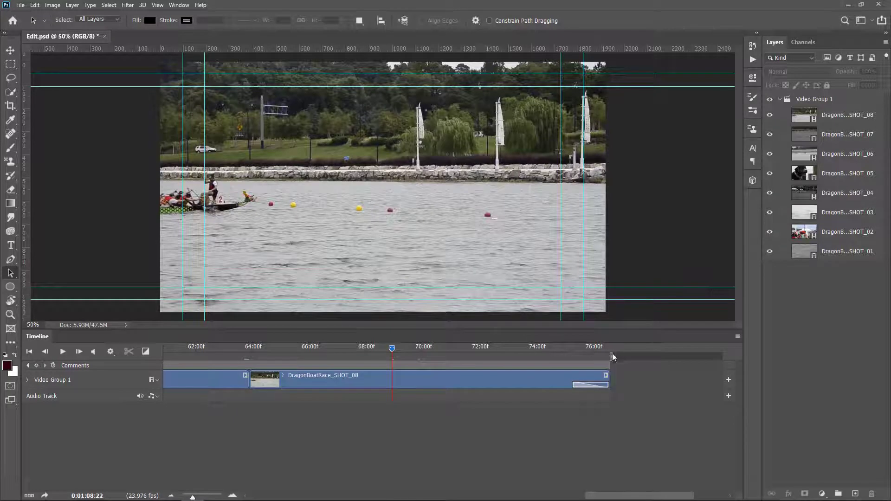
left_click_drag(392, 349, 249, 367)
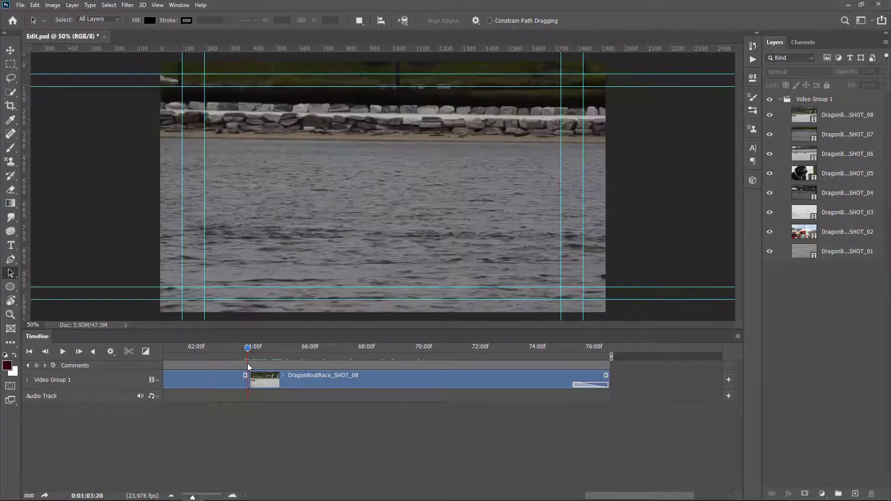
left_click(63, 352)
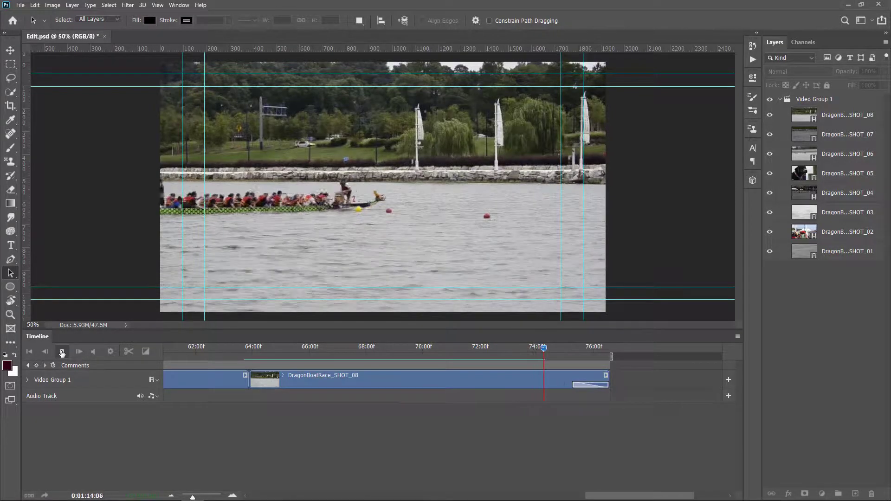
left_click(62, 353)
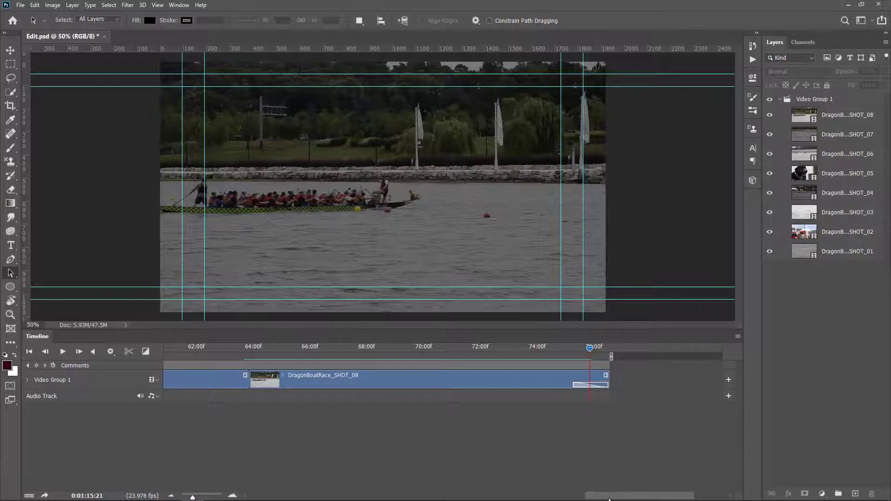
Mute the audio of the DragonBoatRace_SHOT_02 clip and play back that part of the timeline
left_click_drag(614, 499, 277, 498)
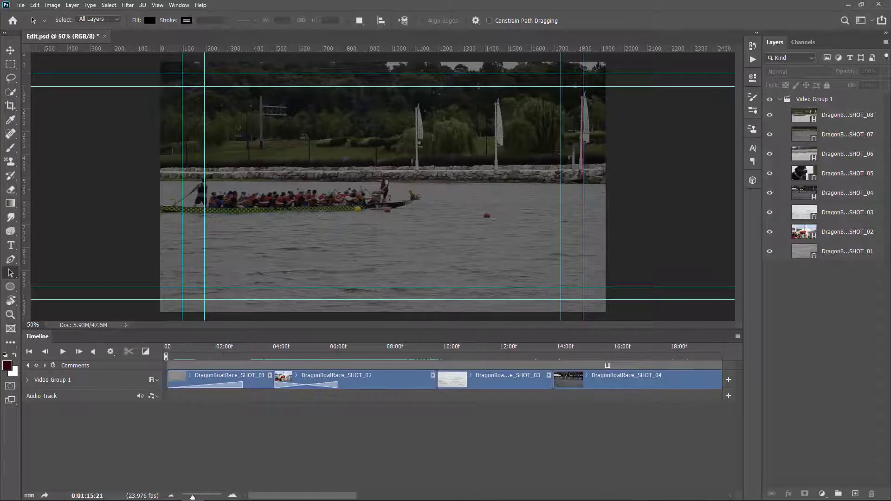
left_click(290, 376)
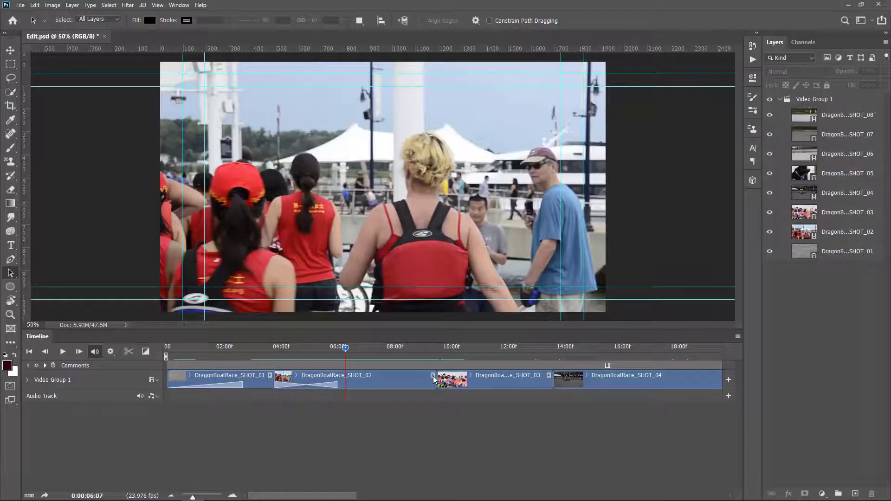
left_click(434, 376)
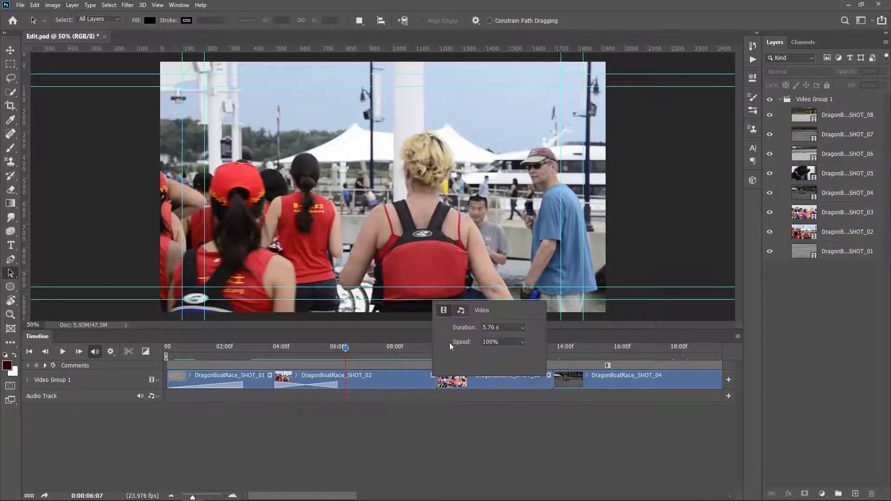
left_click(461, 311)
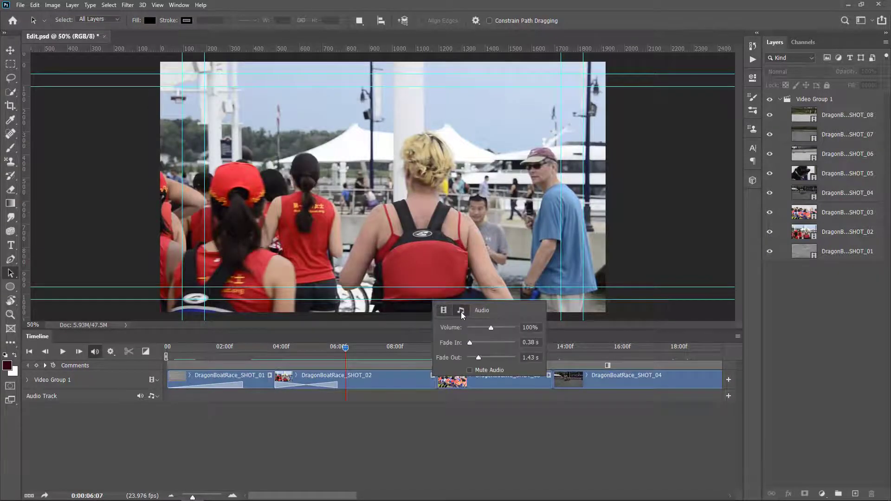
left_click(469, 371)
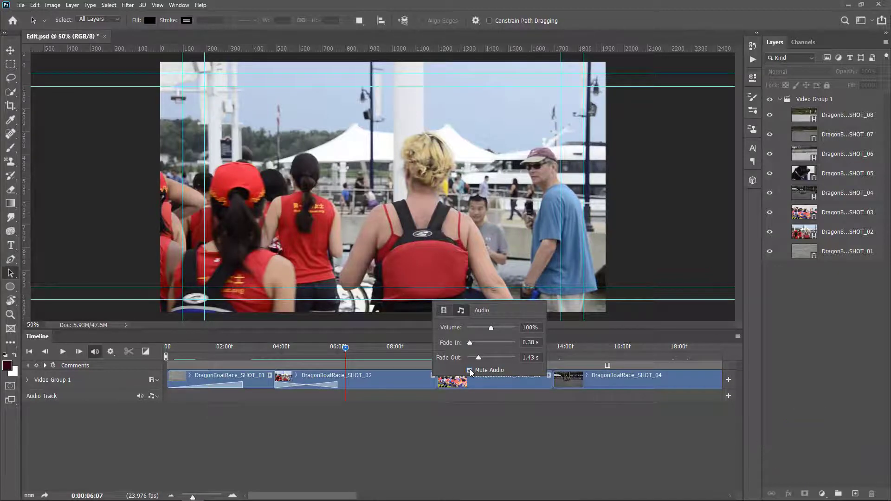
left_click(64, 353)
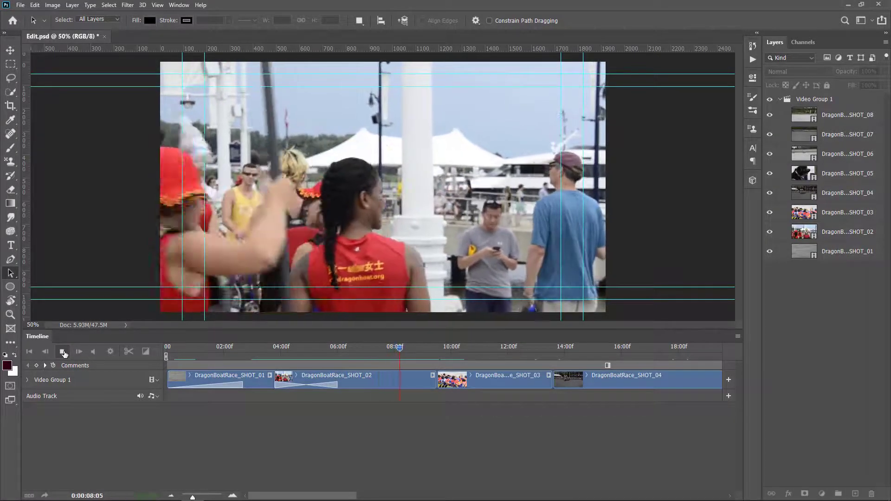
left_click(64, 353)
left_click_drag(410, 346, 340, 367)
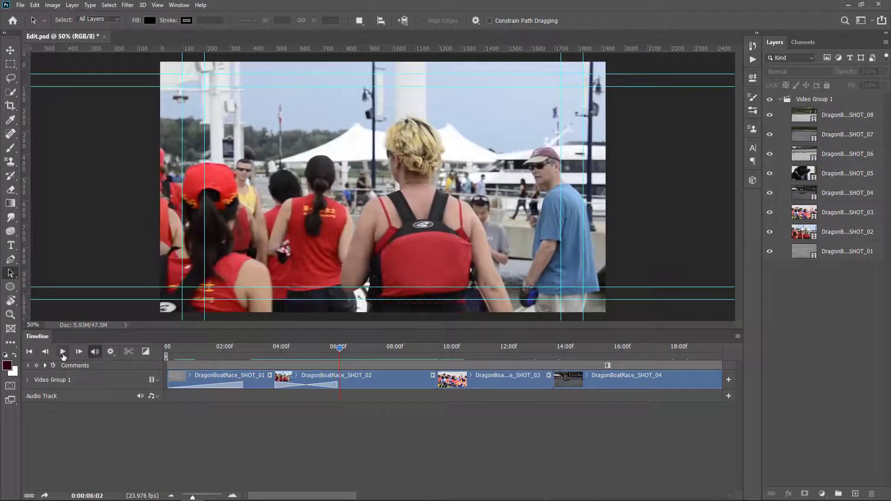
left_click(62, 353)
left_click(62, 353)
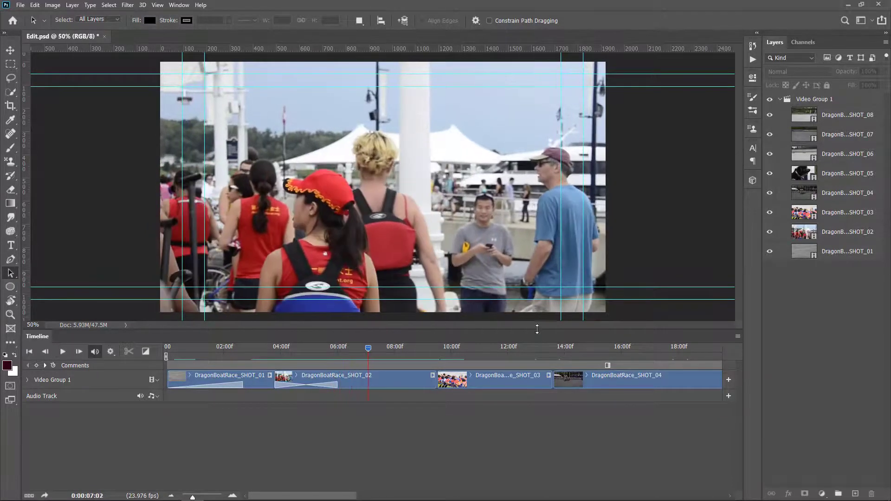
Unmute DragonBoatRace_SHOT_02 with a longer audio fade-in, and play the timeline from about 6 s into the following clips
left_click(432, 375)
left_click(462, 311)
left_click(471, 371)
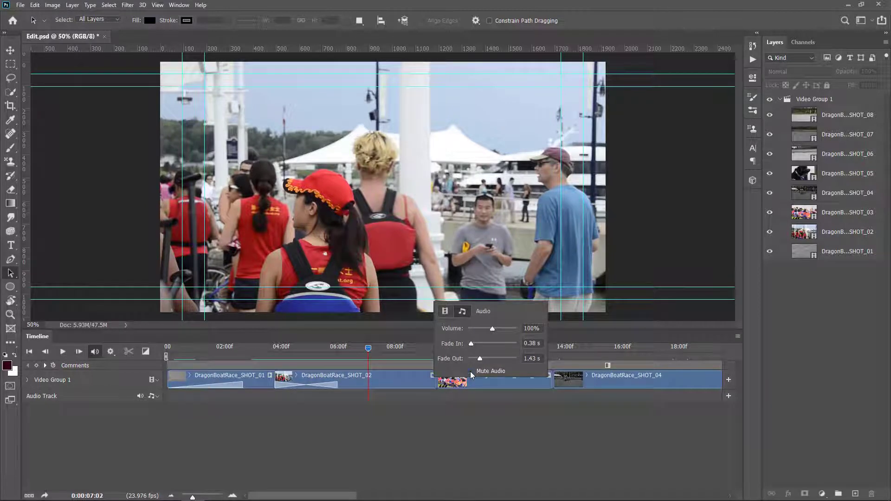
left_click(492, 329)
left_click_drag(471, 344, 488, 344)
left_click_drag(368, 352, 338, 361)
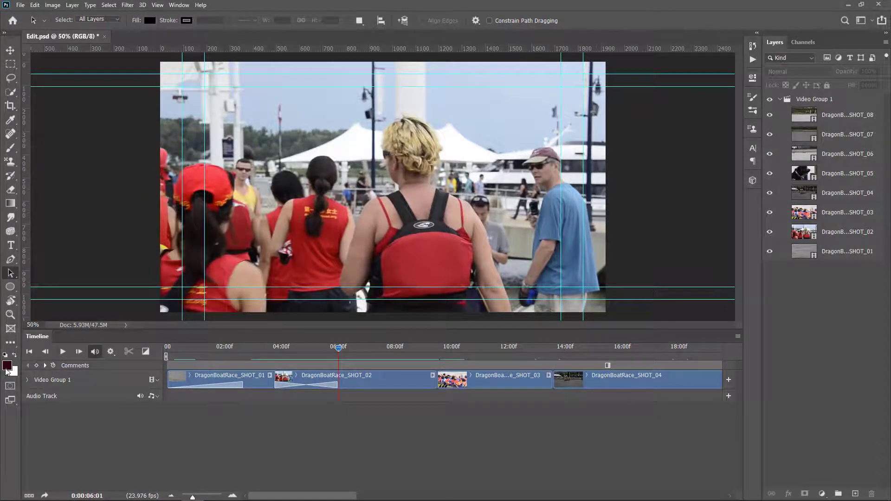
left_click(62, 353)
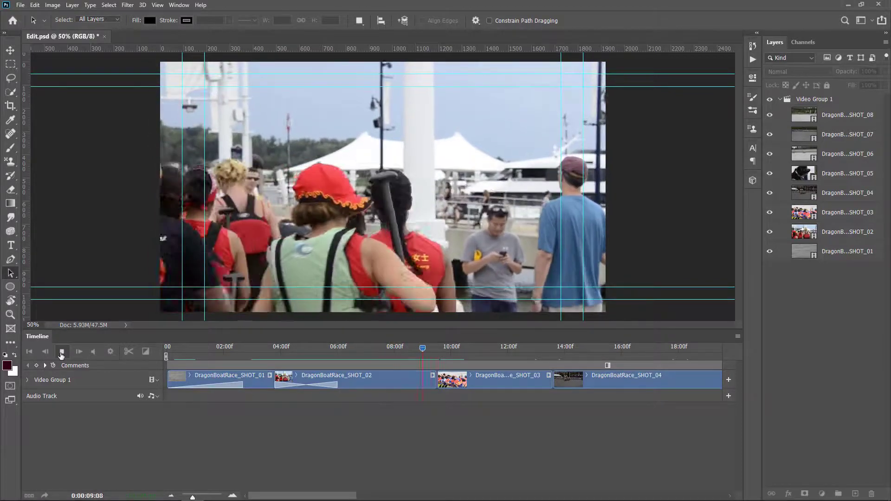
left_click(62, 353)
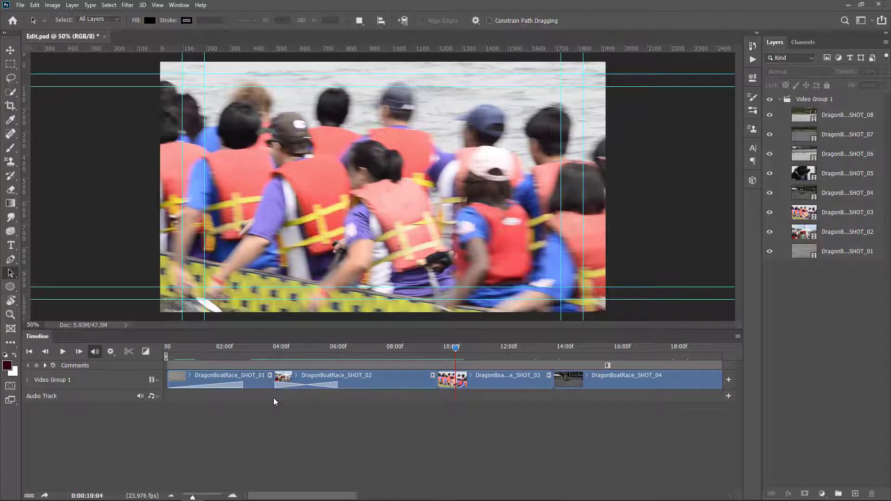
key("space")
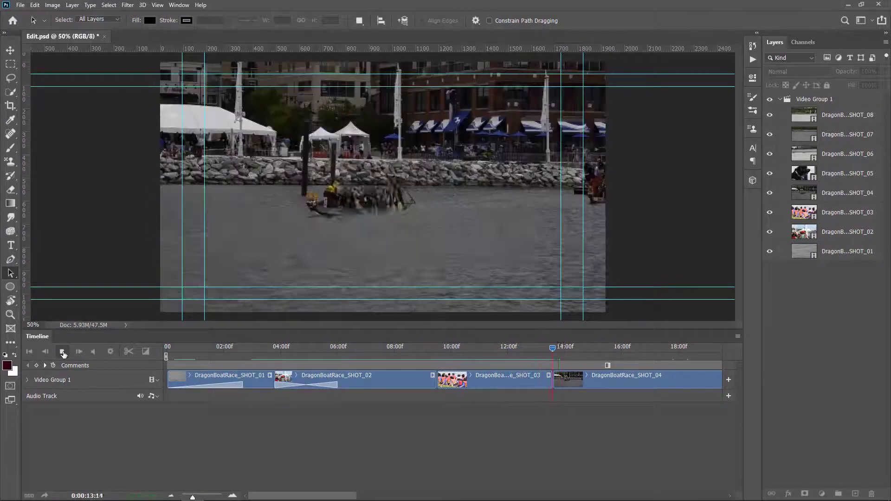
Stop playback and open the audio settings of the DragonBoatRace_SHOT_03 clip, followed by those of DragonBoatRace_SHOT_04
left_click(63, 352)
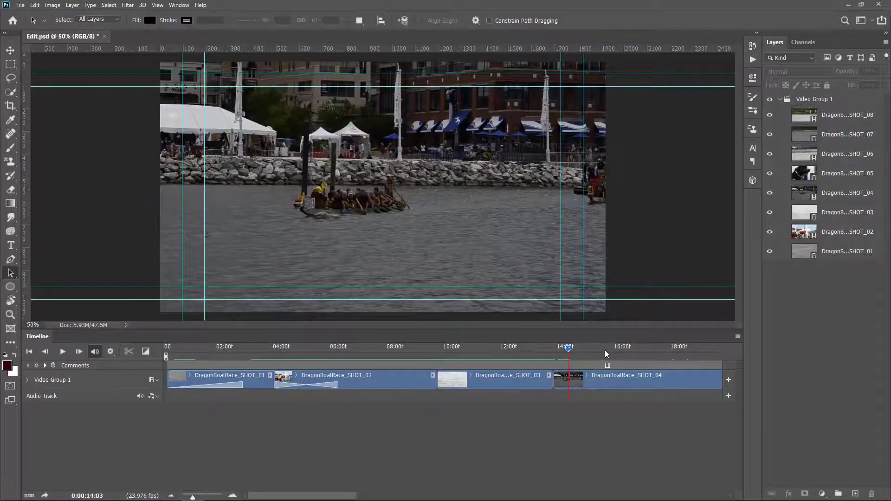
left_click_drag(570, 352, 525, 352)
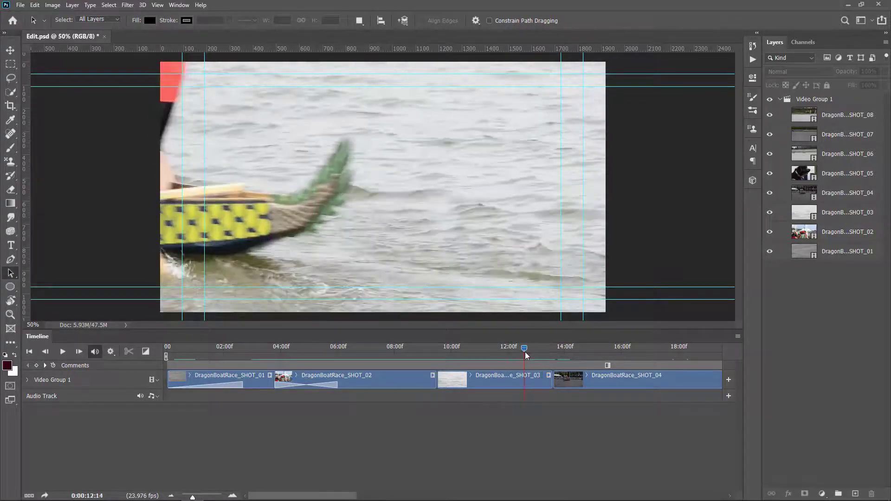
left_click(549, 376)
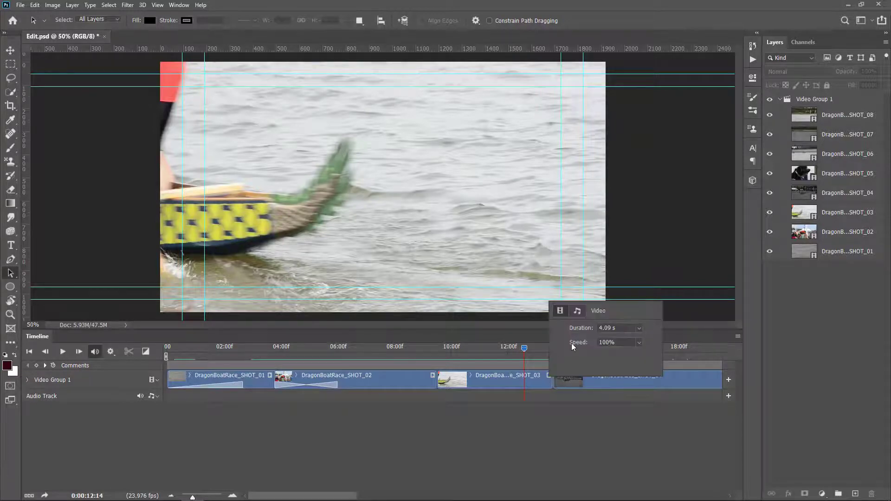
left_click(578, 311)
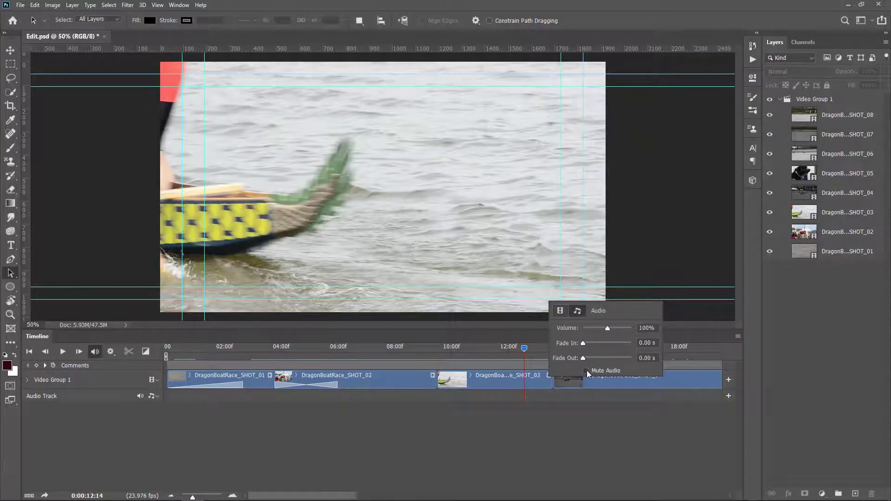
left_click_drag(524, 349, 579, 386)
left_click(599, 377)
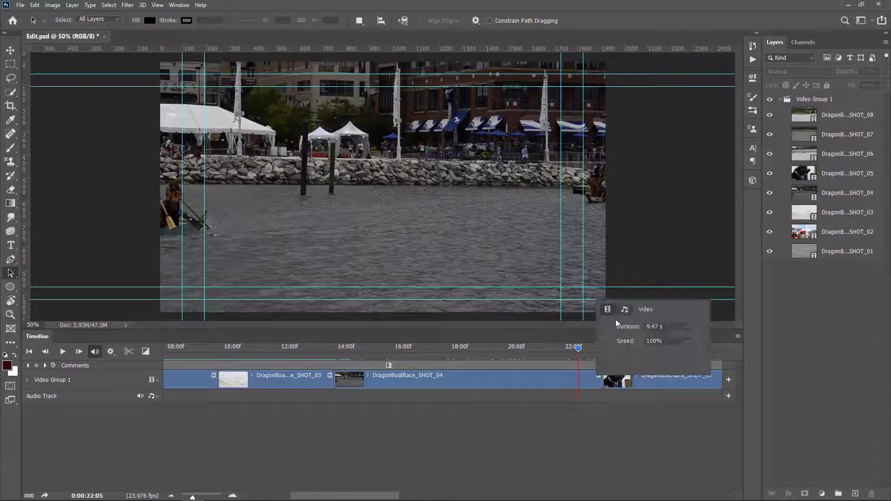
left_click(624, 308)
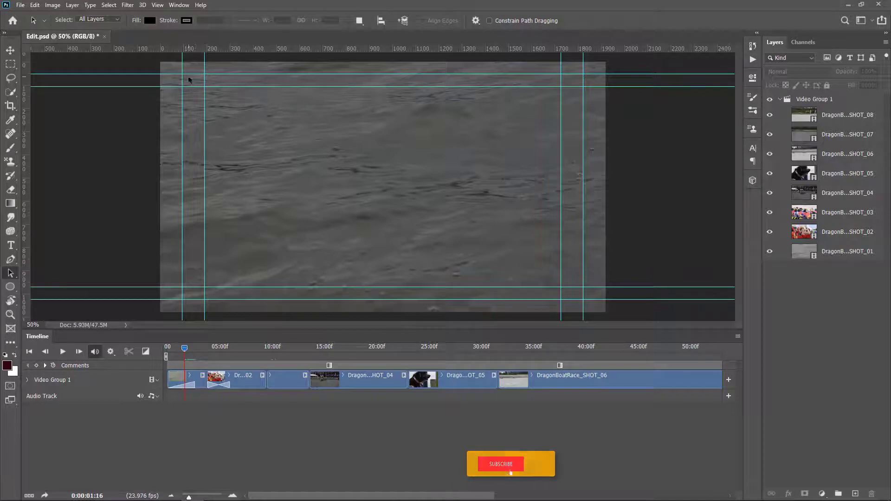
Show the Adjustments panel and add a Curves adjustment with automatic correction to the DragonBoatRace_SHOT_01 clip
left_click(179, 5)
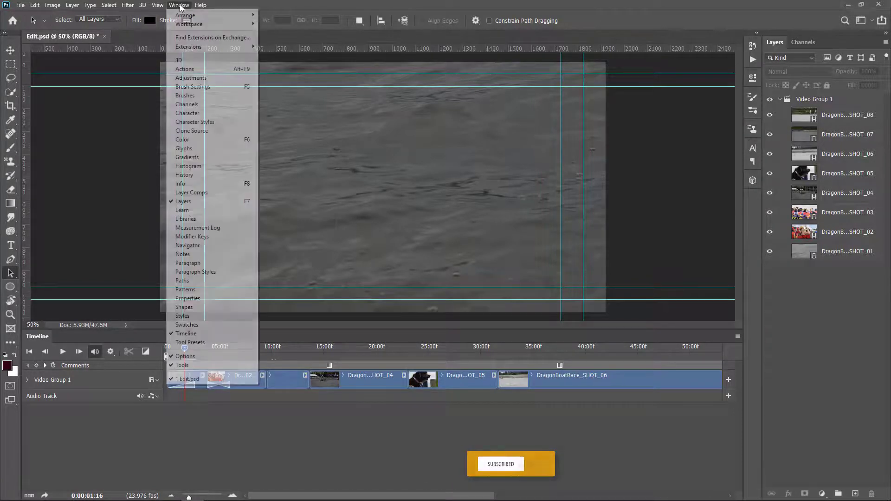
left_click(191, 78)
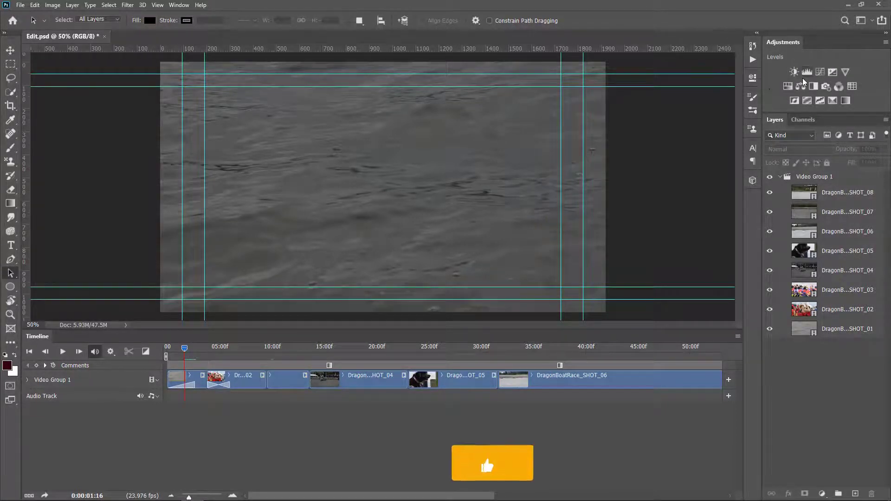
left_click(174, 383)
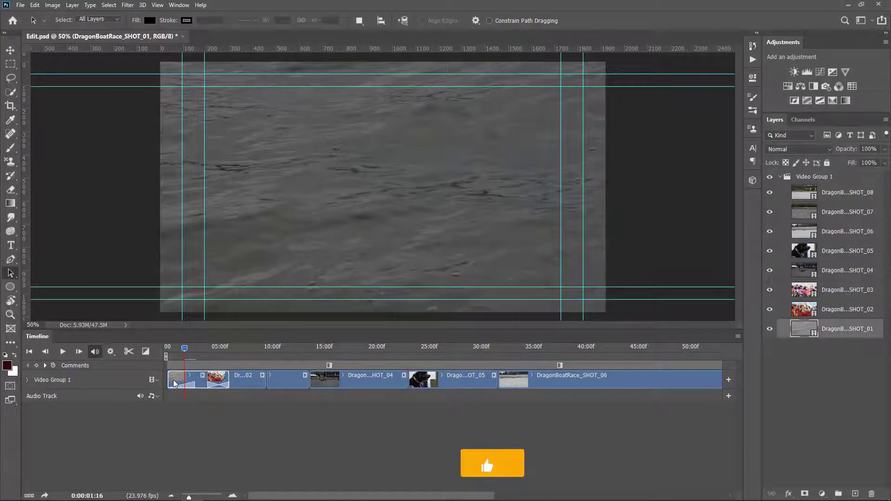
left_click(819, 72)
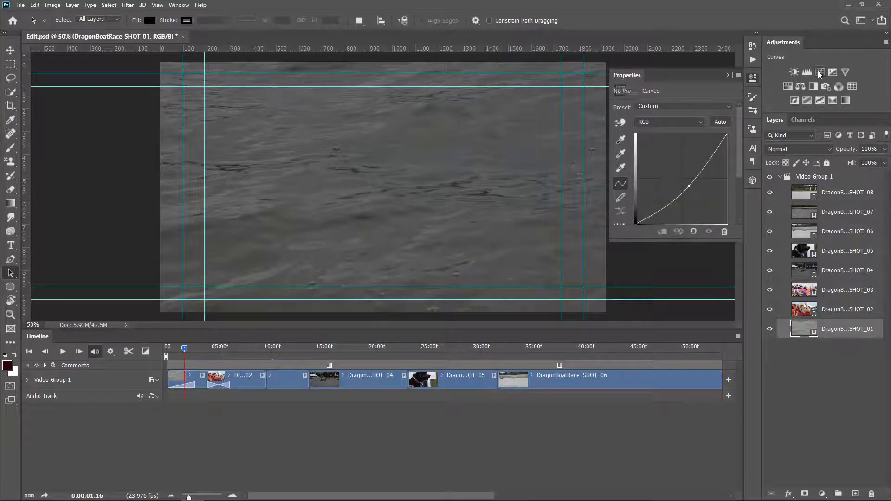
left_click(722, 122)
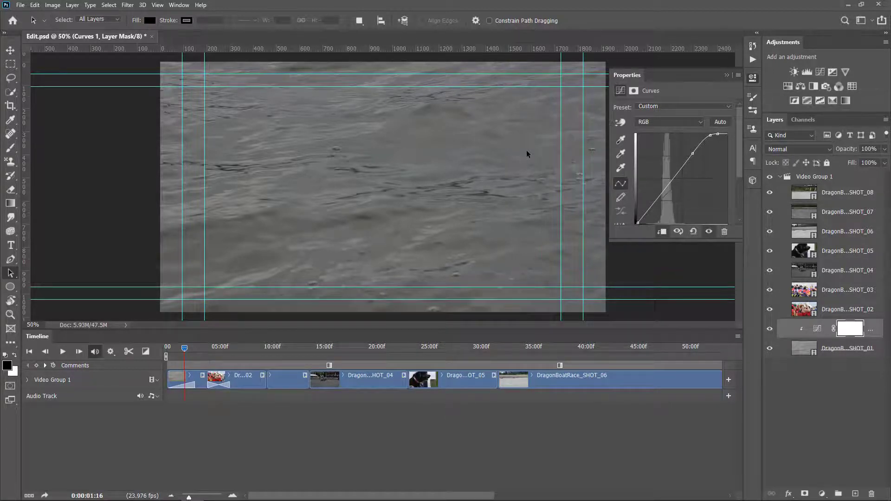
left_click(726, 76)
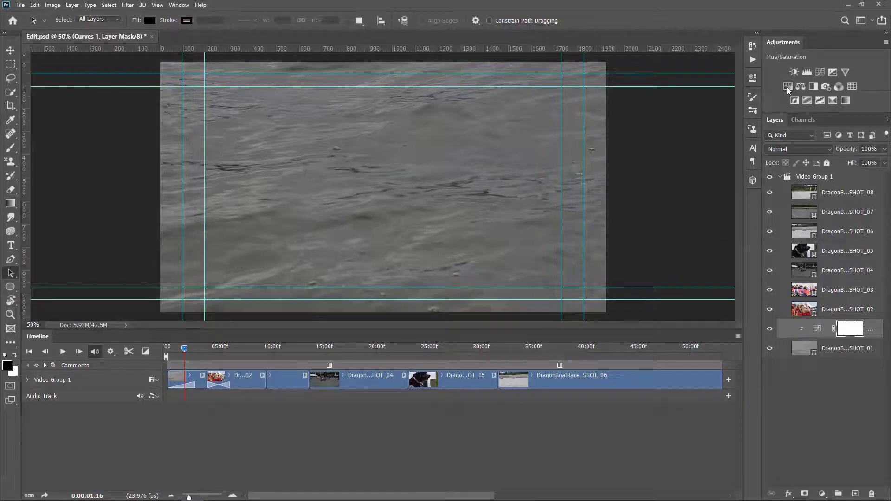
Add a Hue/Saturation adjustment above DragonBoatRace_SHOT_01's curves with Hue +32, Saturation -19 and Lightness -11
left_click(787, 87)
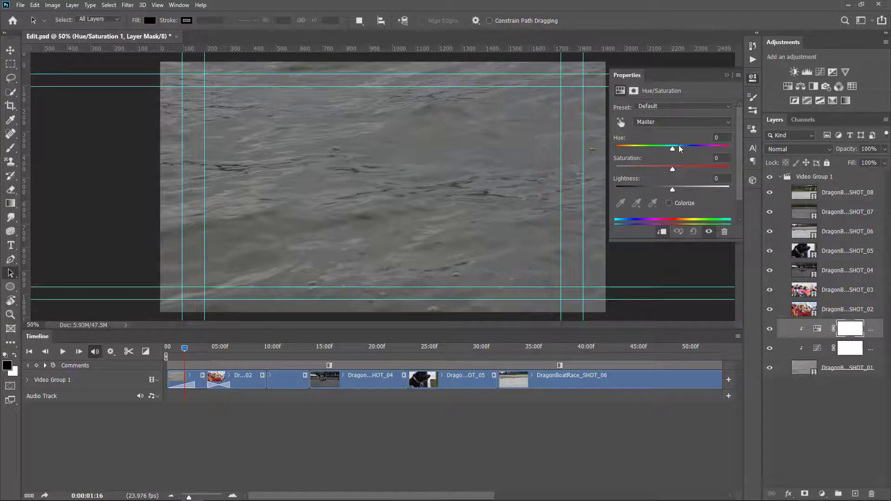
left_click_drag(671, 149, 691, 150)
left_click_drag(671, 168, 665, 188)
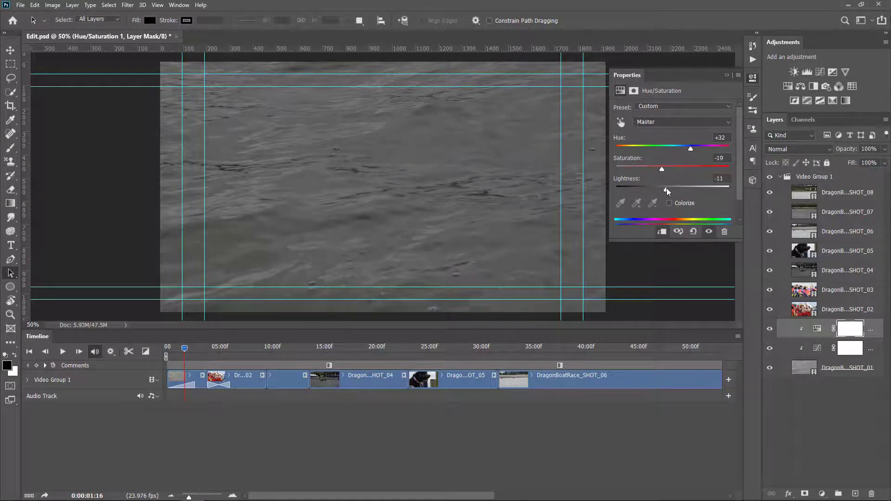
Add a Curves adjustment to the DragonBoatRace_SHOT_03 clip and pull the midpoint of its RGB curve down slightly to darken the midtones
left_click(305, 374)
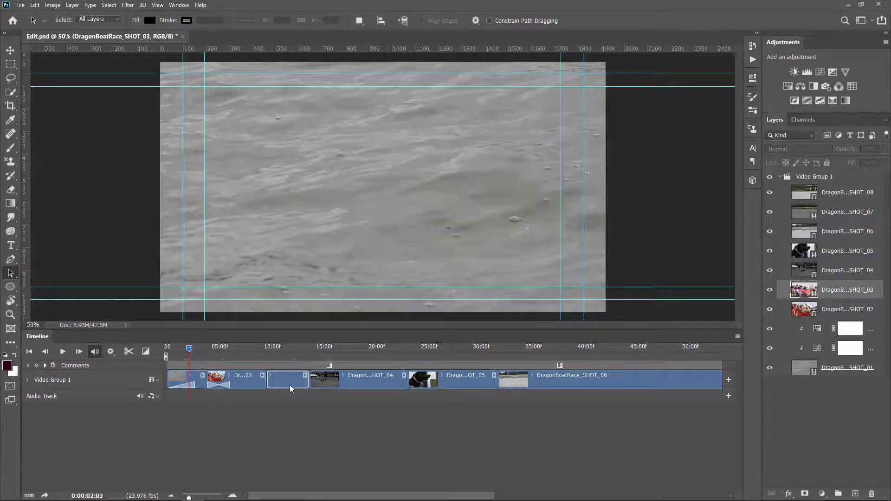
left_click_drag(195, 351, 288, 361)
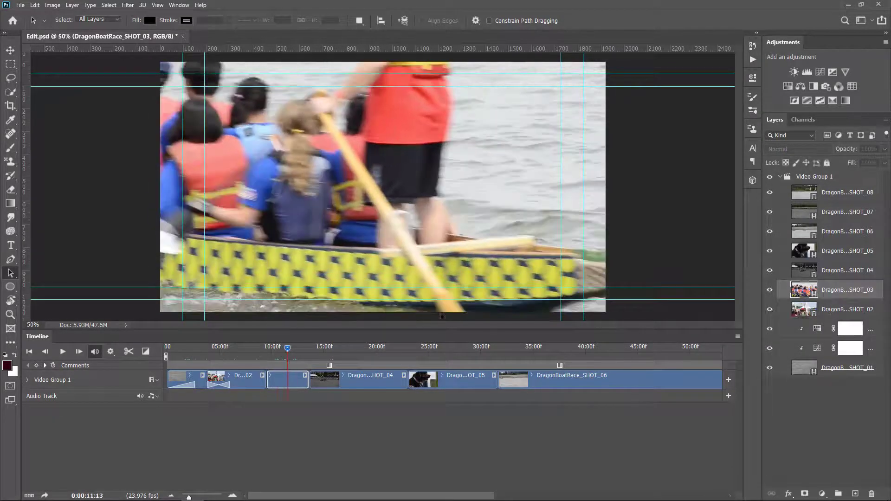
left_click(821, 73)
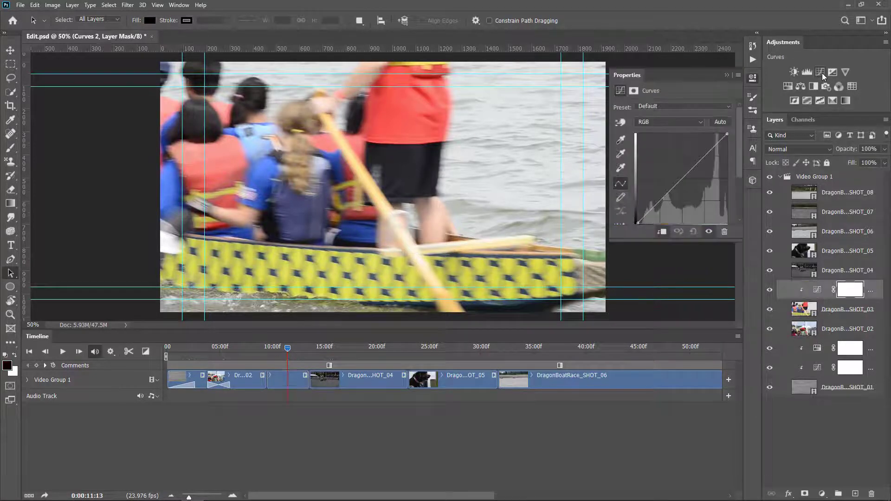
left_click_drag(683, 177, 685, 184)
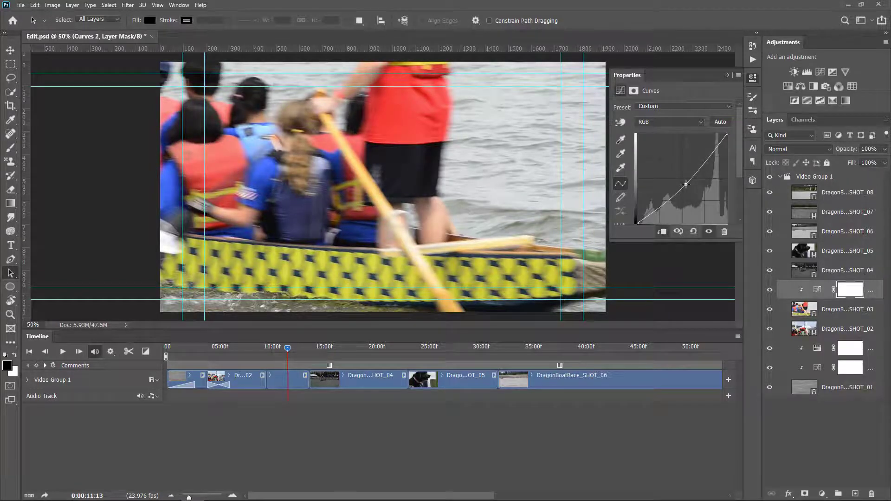
left_click(660, 263)
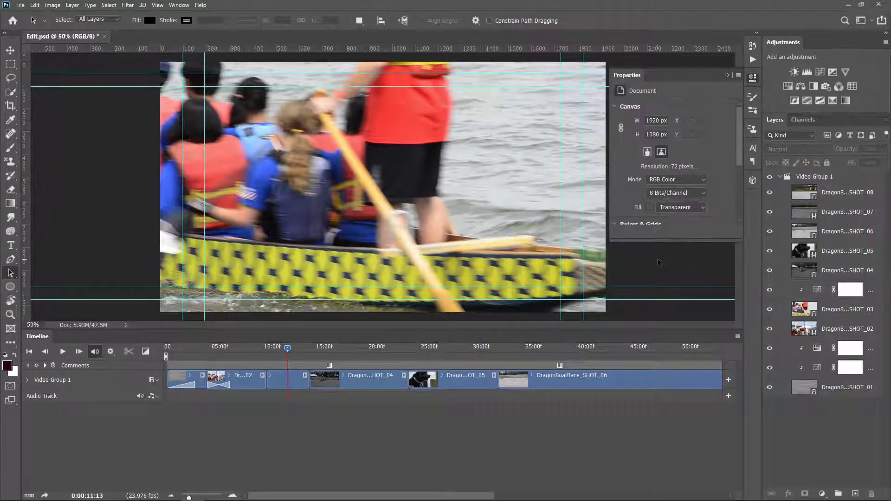
left_click(727, 75)
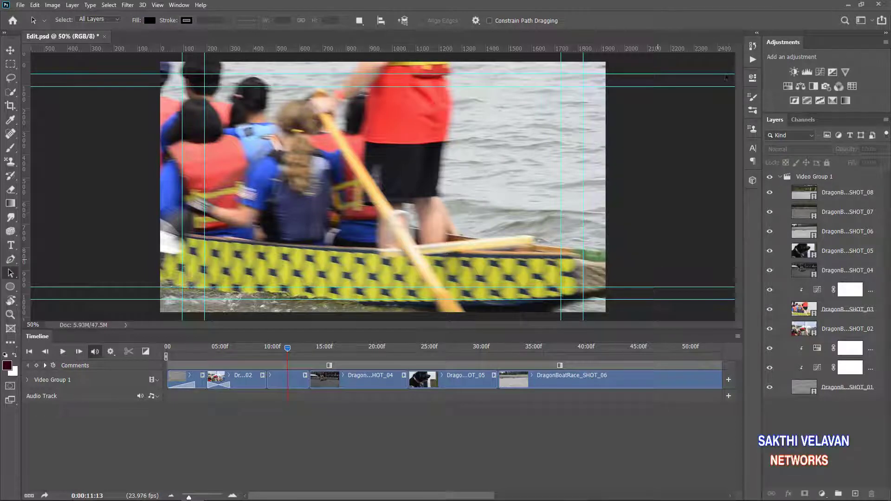
Add a Curves adjustment with automatic correction to the DragonBoatRace_SHOT_04 clip and preview it from 17 s to about 19 s
left_click(278, 348)
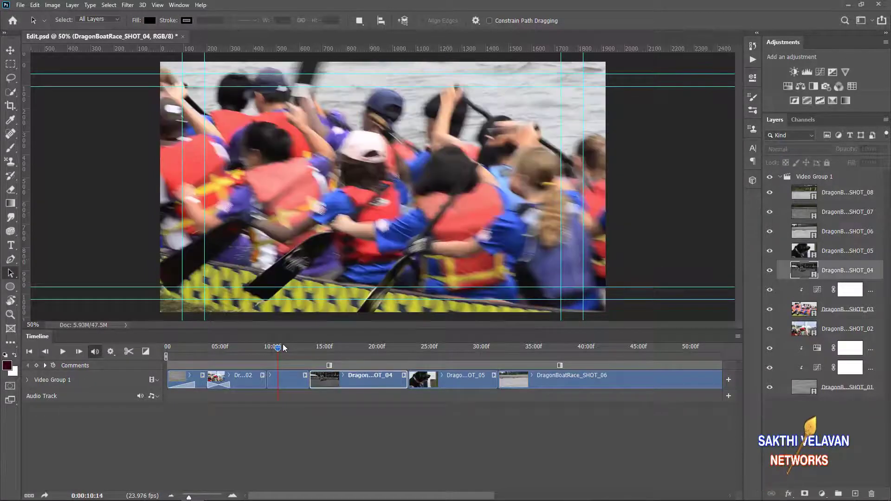
left_click_drag(284, 348, 345, 351)
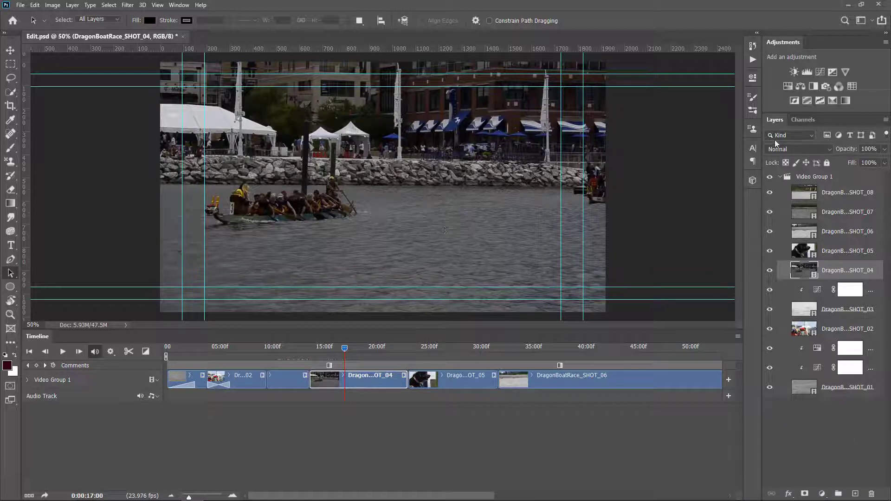
left_click(820, 73)
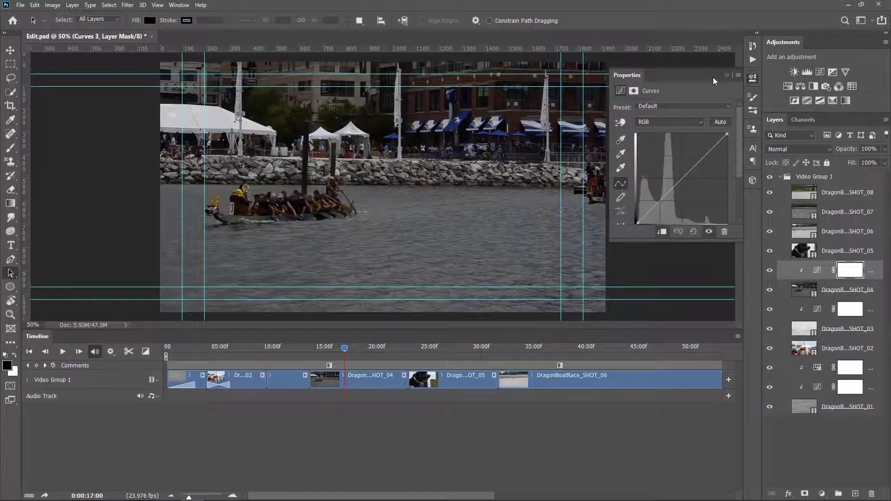
left_click(718, 122)
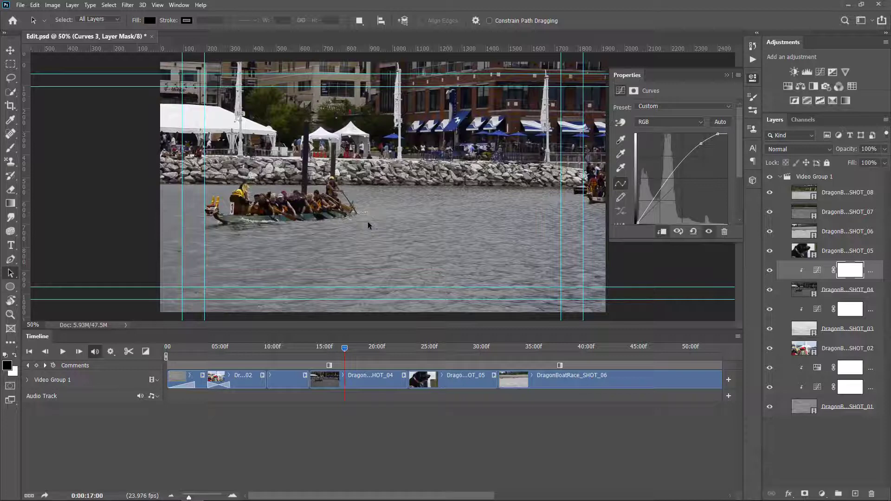
left_click(347, 352)
left_click_drag(347, 352, 366, 357)
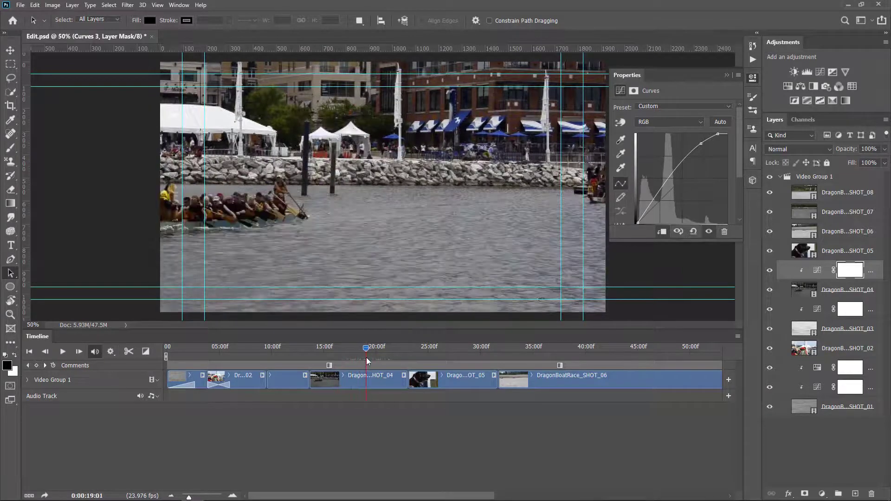
left_click(727, 75)
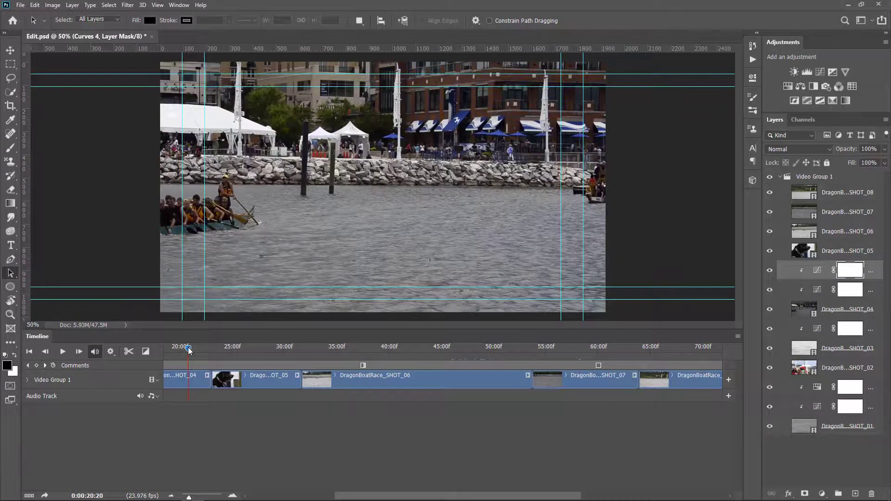
Add a Curves adjustment to the DragonBoatRace_SHOT_07 clip with the playhead at about 57 s
left_click_drag(189, 352, 567, 363)
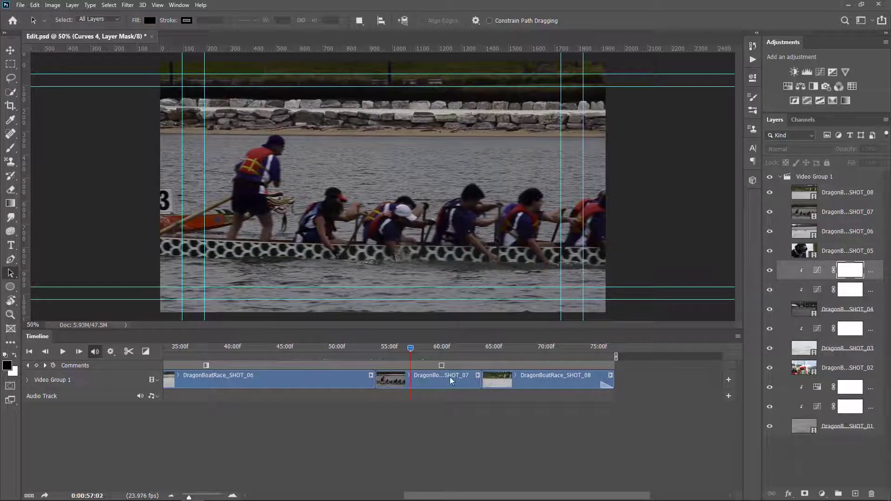
left_click(431, 383)
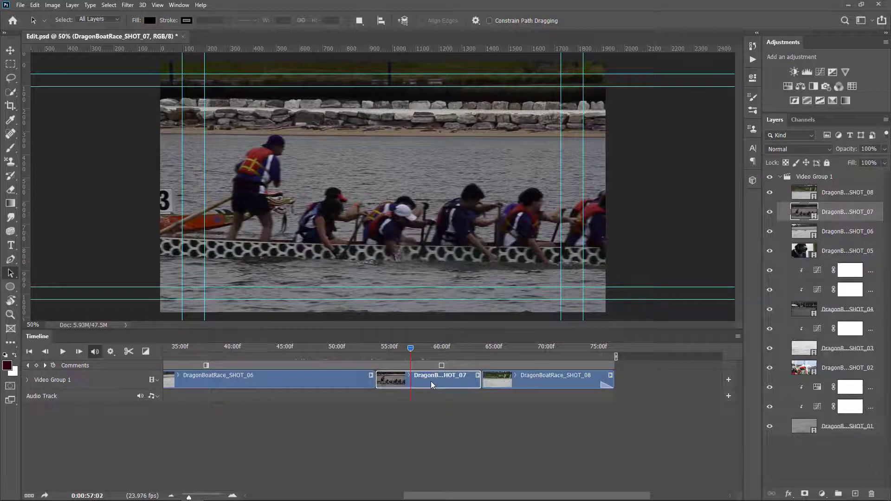
left_click(820, 76)
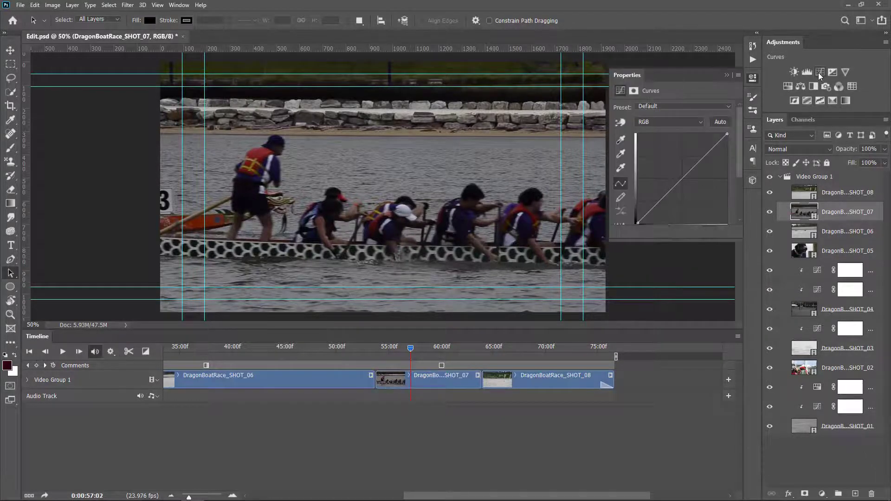
Using Curves' on-image adjustment, lift the shadows on the rowers and darken the water in DragonBoatRace_SHOT_07, and preview up to about 58 s
left_click(620, 123)
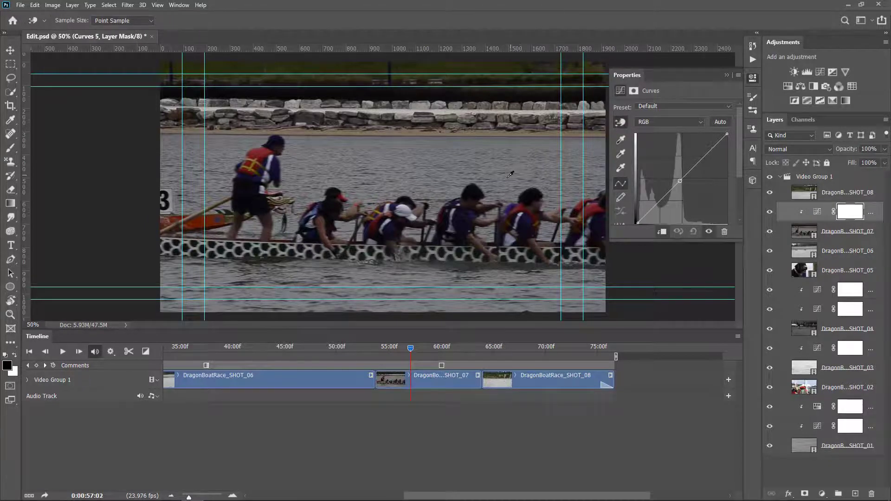
left_click(467, 215)
left_click_drag(466, 215, 468, 207)
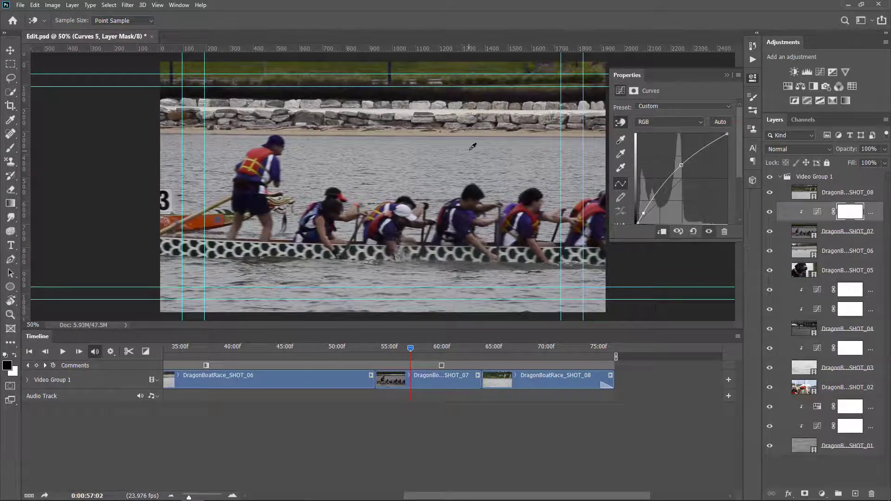
left_click_drag(473, 146, 472, 173)
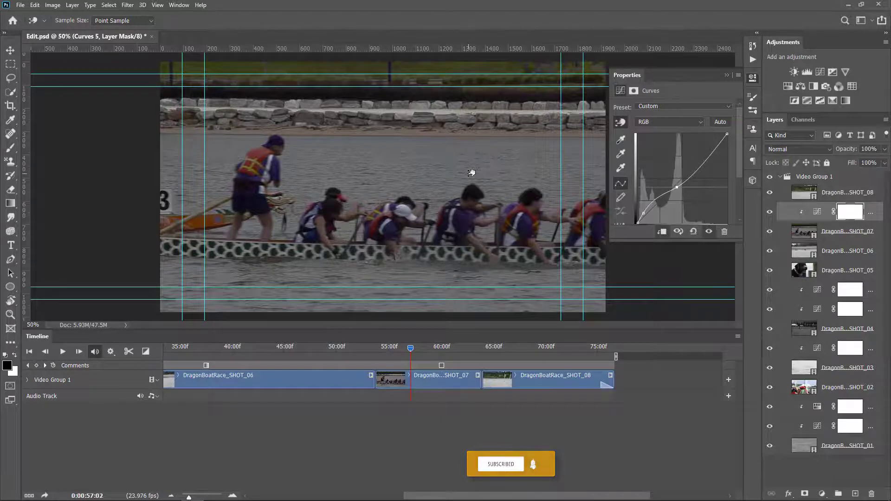
left_click_drag(462, 212, 464, 211)
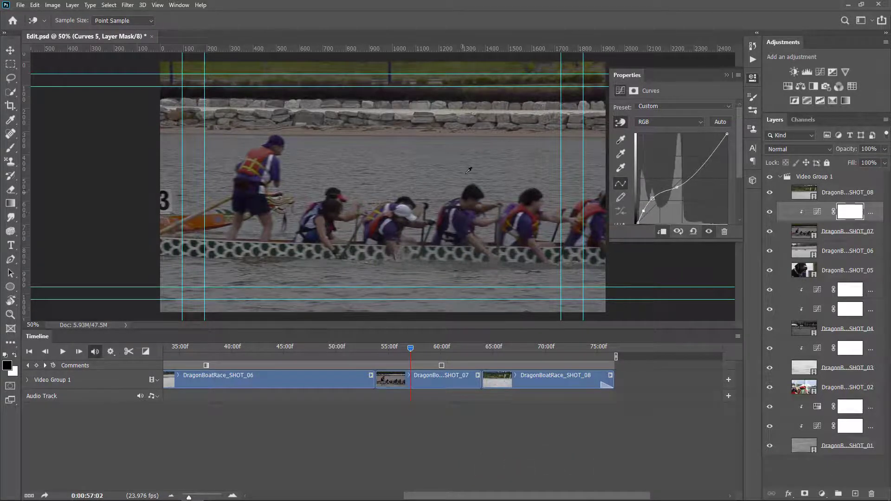
left_click_drag(466, 158, 467, 160)
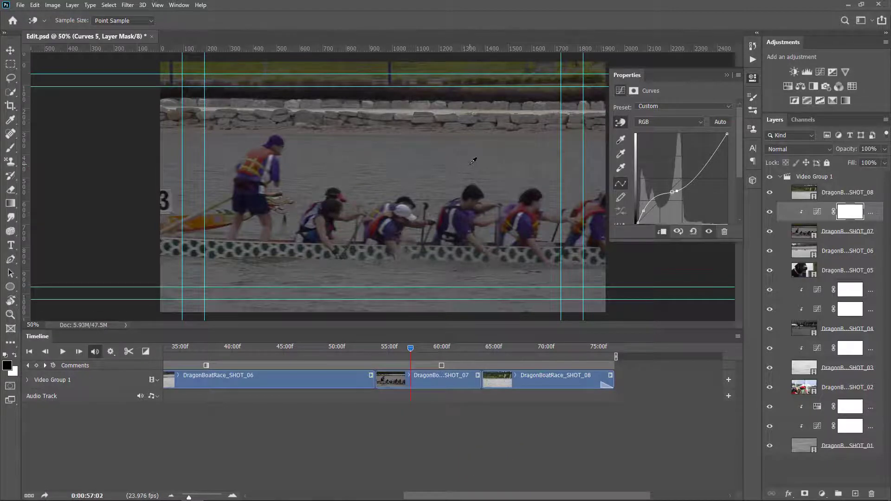
left_click(411, 350)
left_click_drag(411, 349, 430, 358)
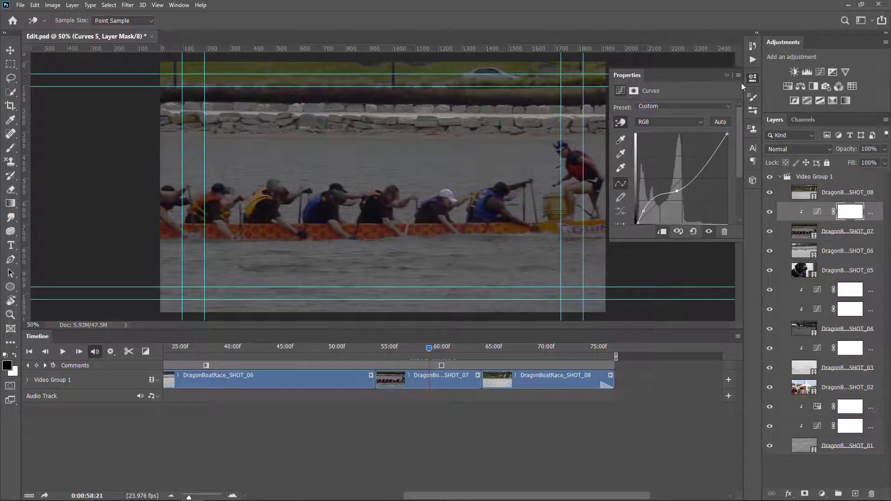
Close the Curves properties and scrub the timeline from about 58 s into the DragonBoatRace_SHOT_08 clip
left_click(725, 76)
left_click_drag(430, 351, 491, 355)
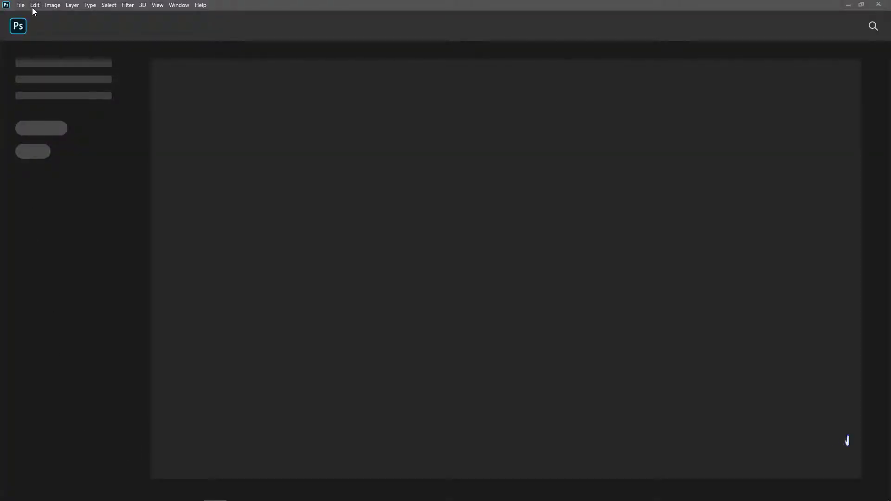
Create a new document from the HDTV 1080p film and video preset, 1920 x 1080 px at 72 ppi
left_click(20, 6)
left_click(25, 17)
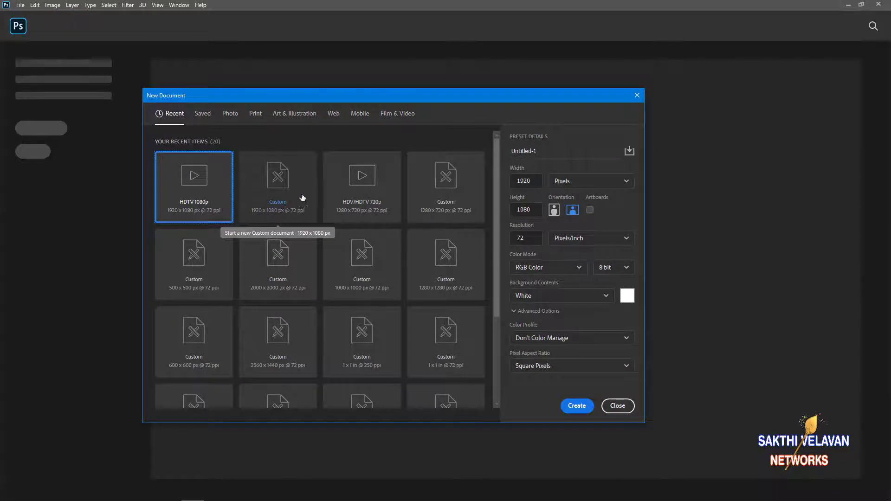
left_click(405, 116)
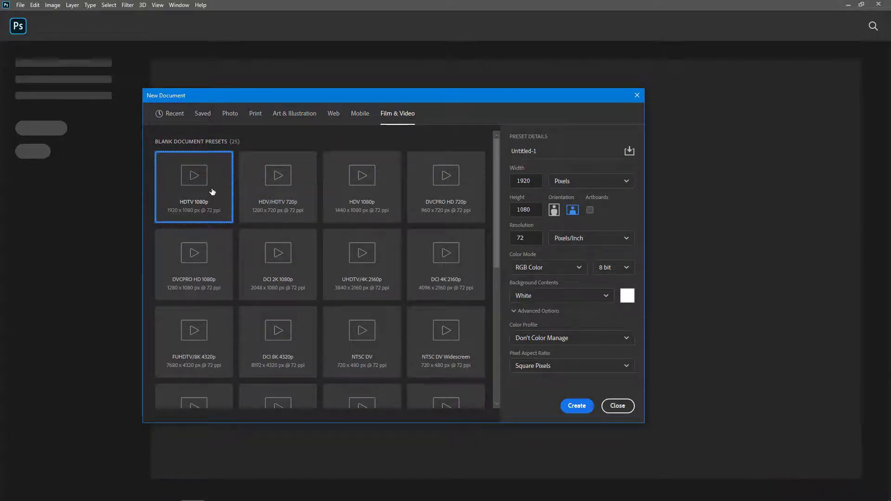
left_click(579, 407)
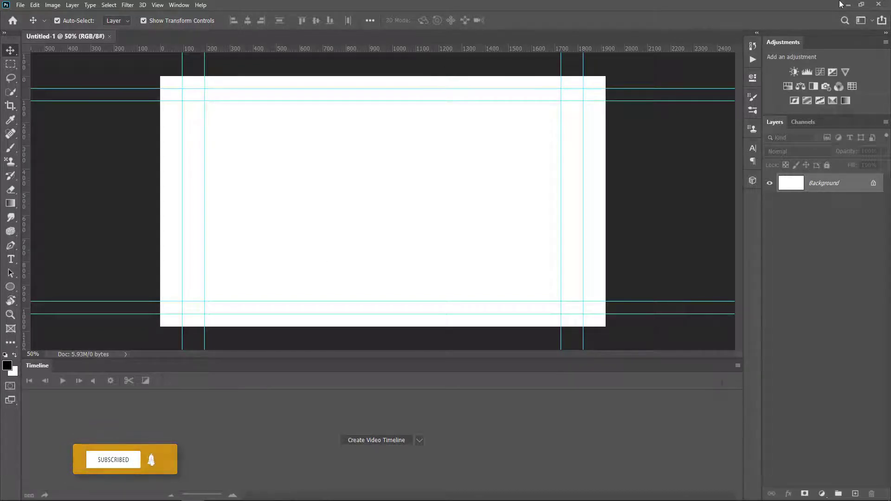
Switch the workspace to Essentials and back to Motion
left_click(872, 20)
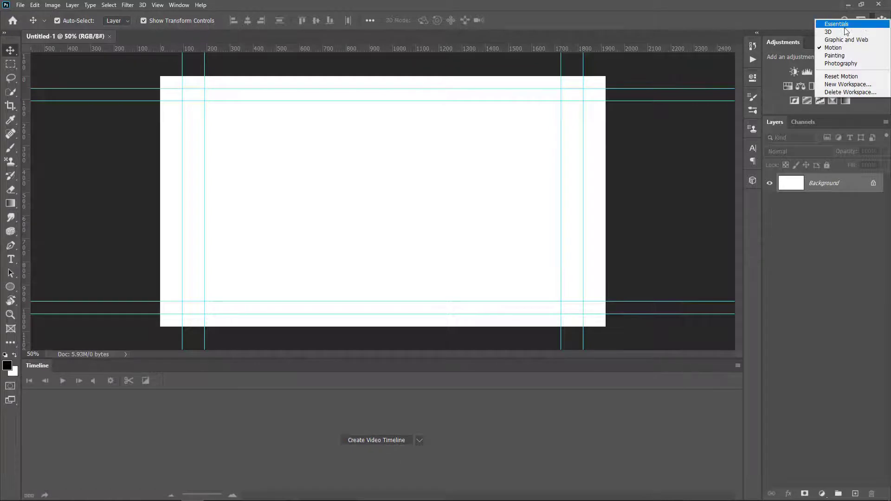
left_click(841, 25)
left_click(873, 21)
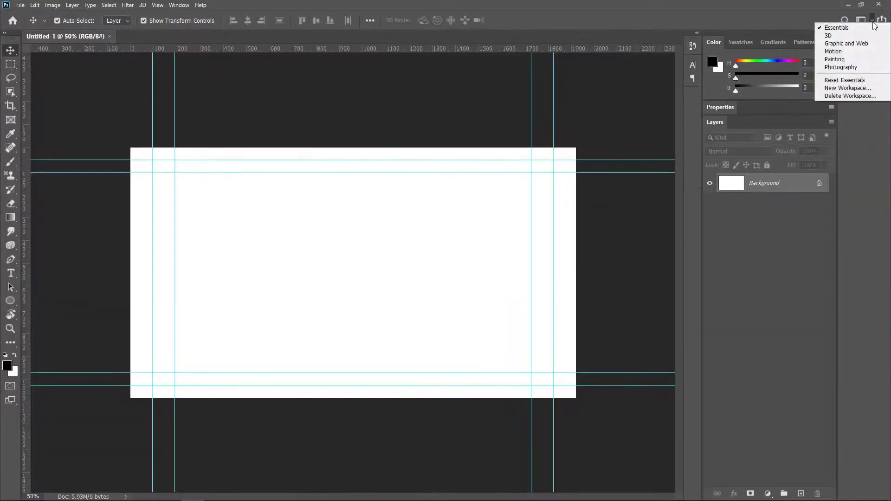
left_click(846, 51)
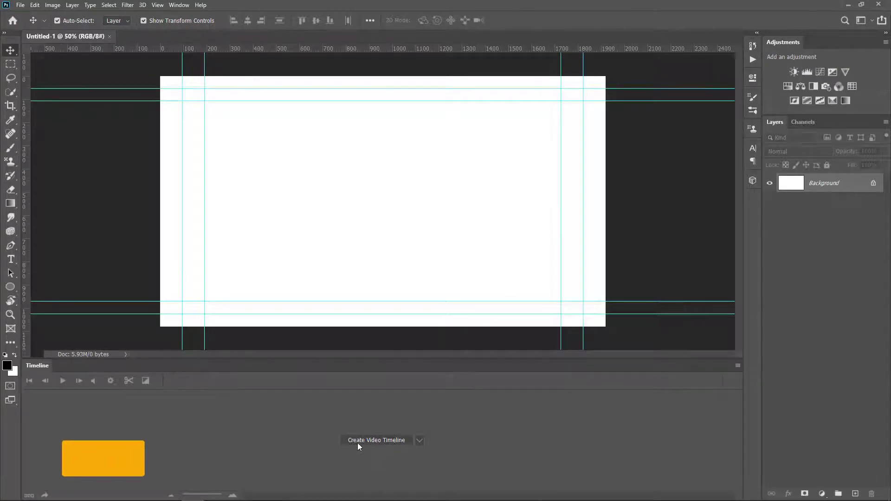
Create a video timeline and add images 1 to 5 from New folder to its video track
left_click(371, 439)
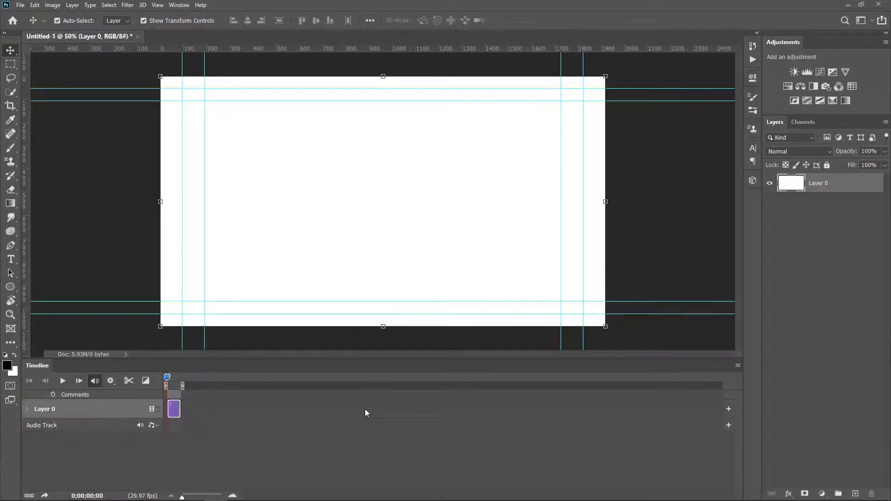
left_click(729, 408)
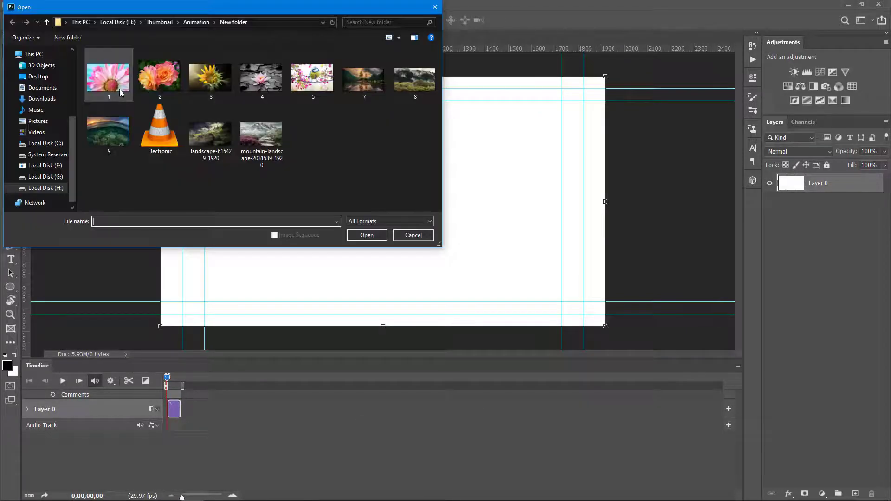
left_click(119, 89)
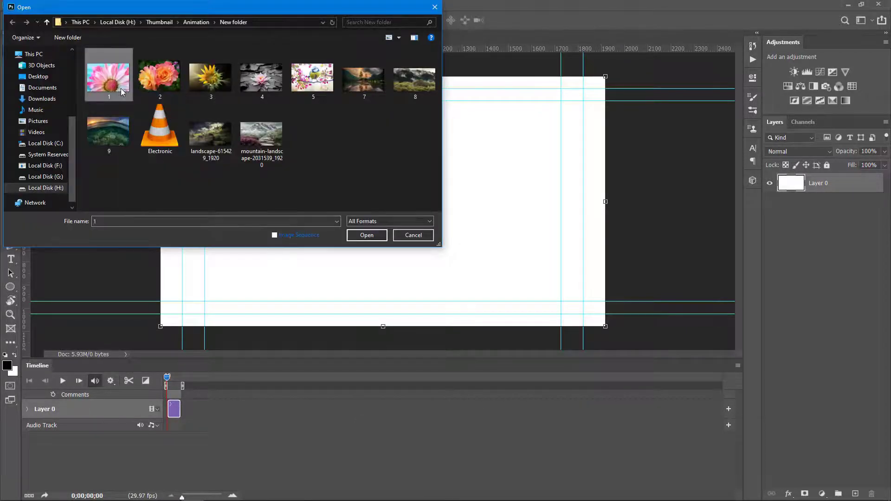
left_click(304, 82, "shift")
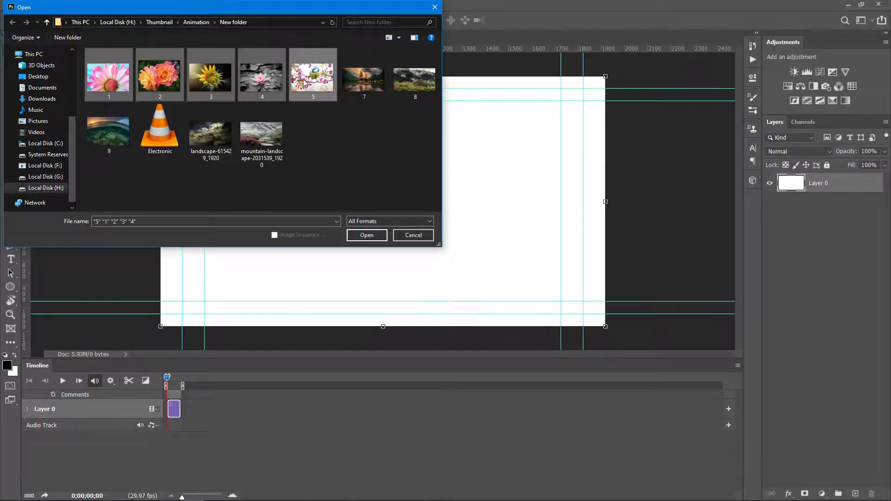
left_click(367, 235)
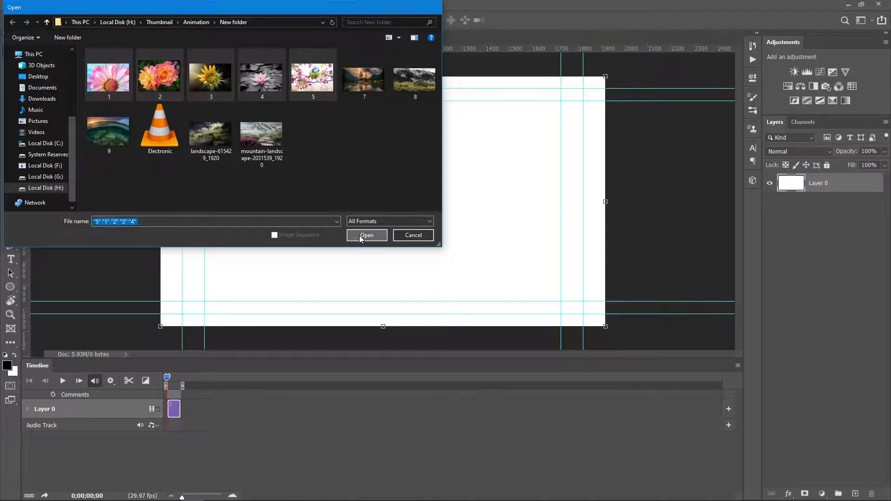
Delete the blank white Layer 0 from Video Group 1
mouse_move(167, 380)
left_mouse_down()
mouse_move(233, 405)
mouse_move(168, 390)
left_mouse_up()
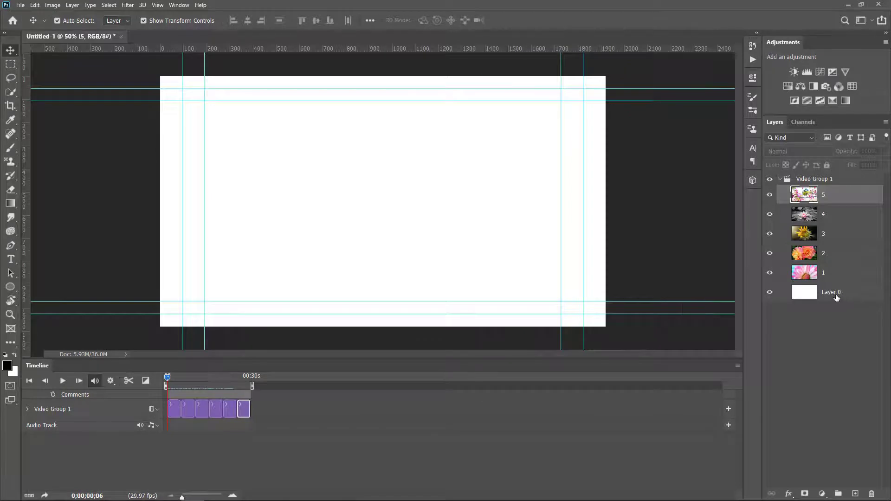
left_click_drag(836, 299, 871, 494)
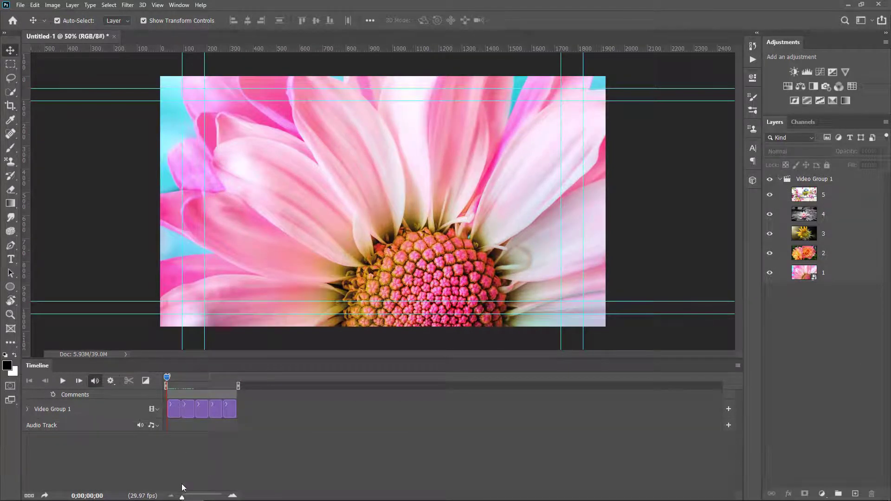
Apply Pan & Zoom motion to clip 1 with a pan angle of 92 and Zoom In, resized to fill the canvas
left_click_drag(182, 498, 189, 498)
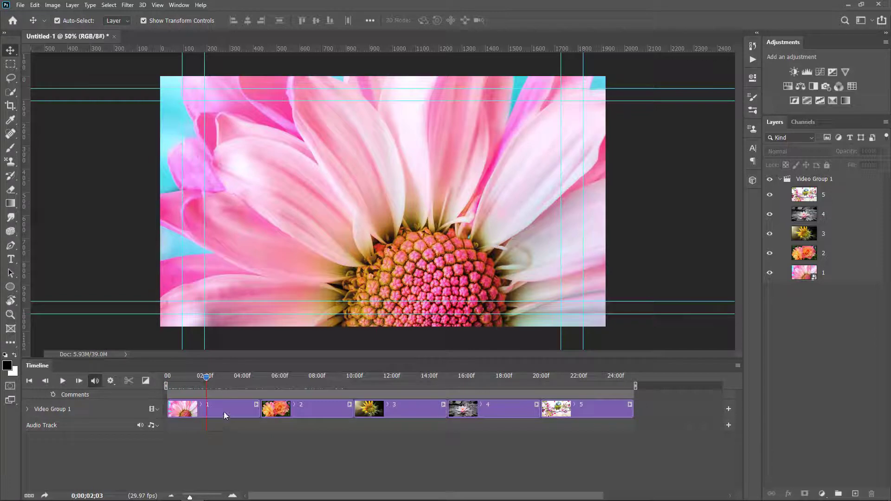
left_click(224, 411)
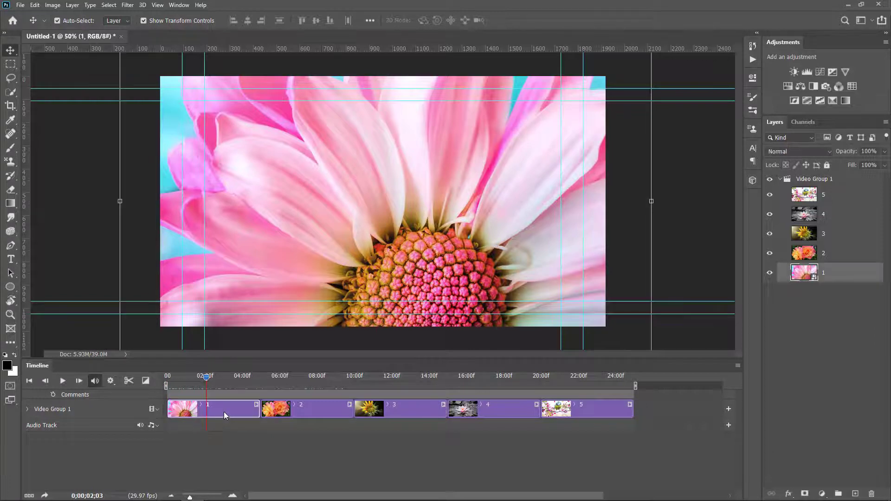
left_click(256, 405)
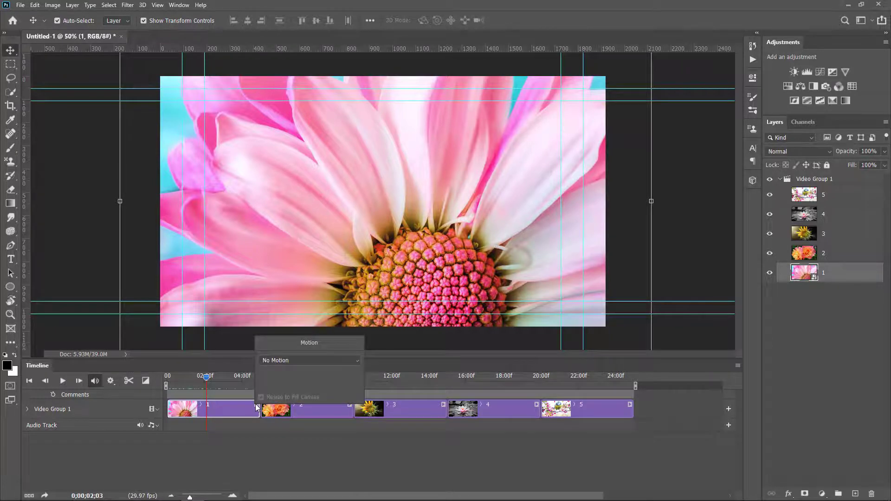
left_click(292, 361)
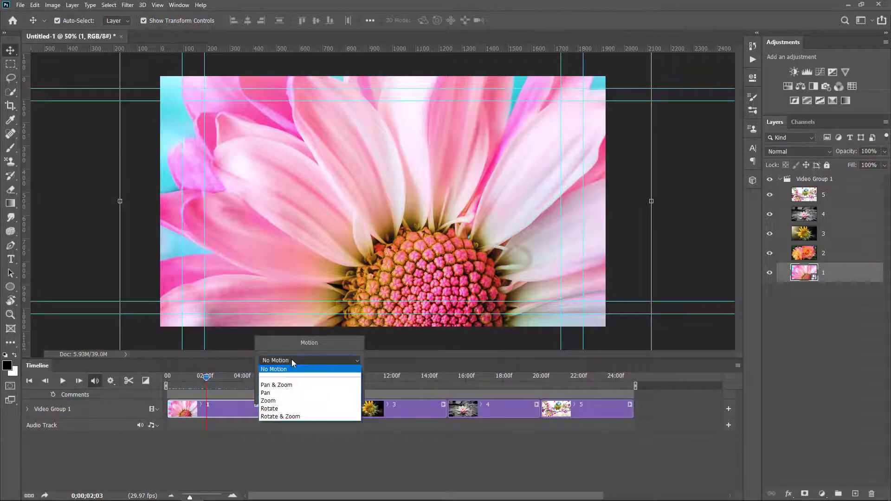
left_click(290, 386)
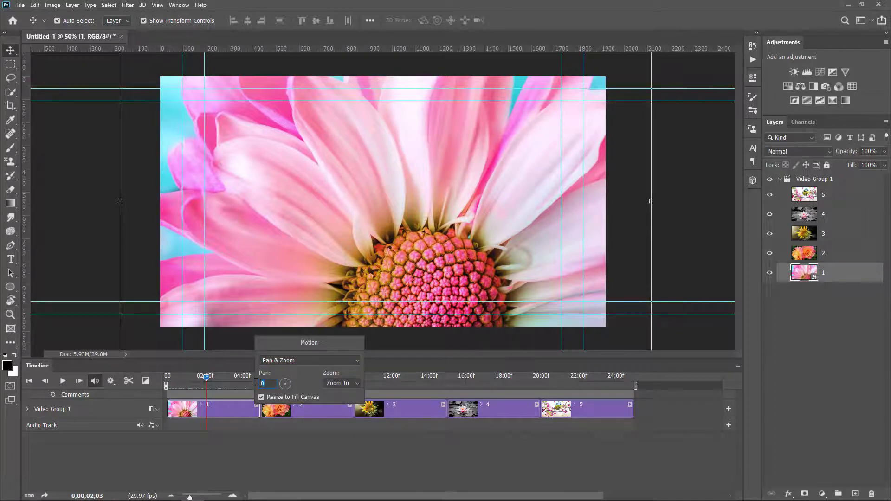
left_click(332, 382)
left_click(346, 383)
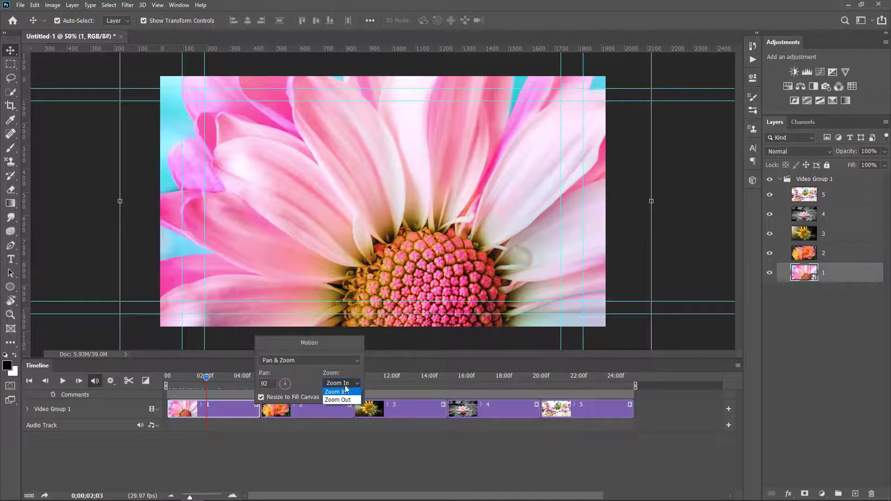
left_click(346, 393)
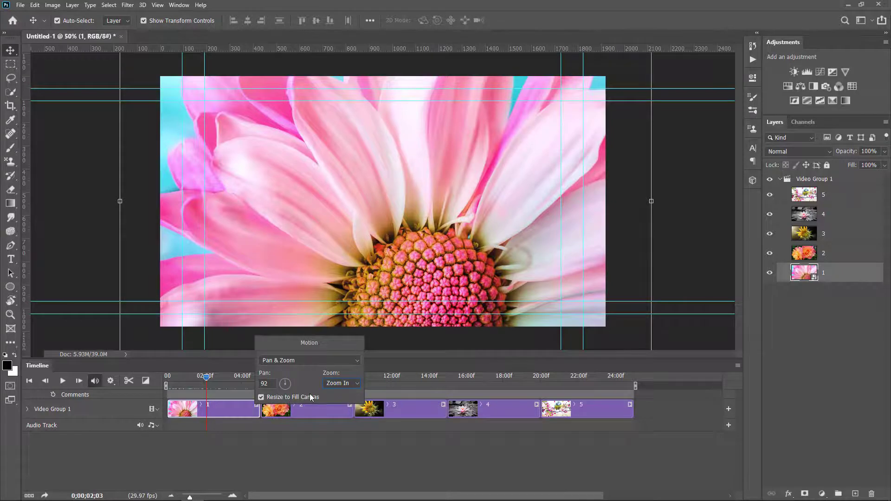
left_click(209, 380)
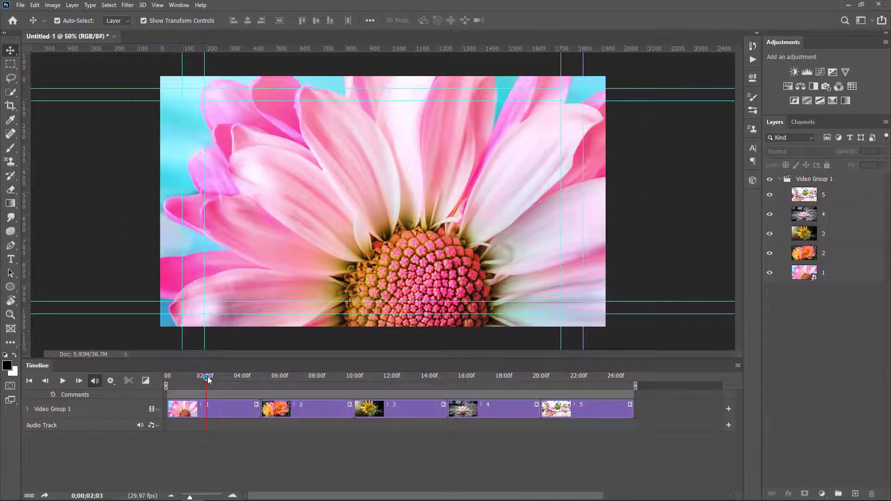
Play the timeline from the start to preview the motion of clip 1
left_click_drag(209, 380, 168, 382)
key("space")
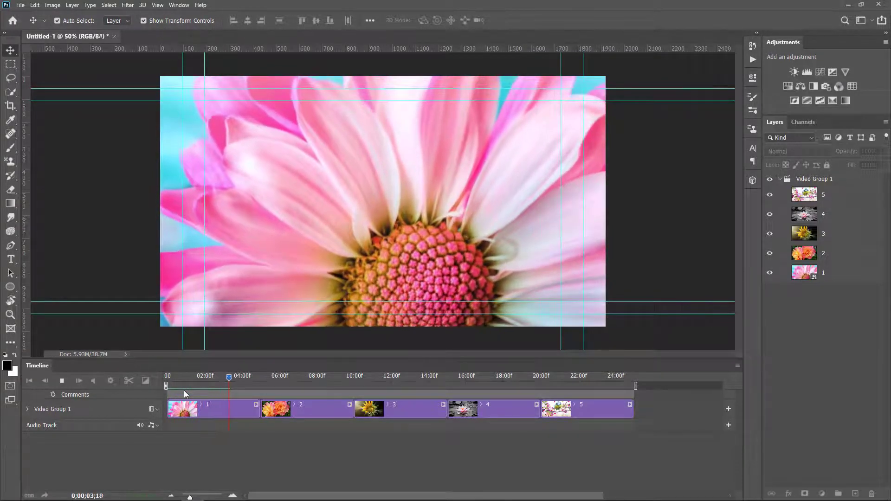
key("space")
Apply clockwise Rotate motion to clip 2, resized to fill the canvas, and scrub to about 8 s to preview it
left_click_drag(267, 378, 301, 384)
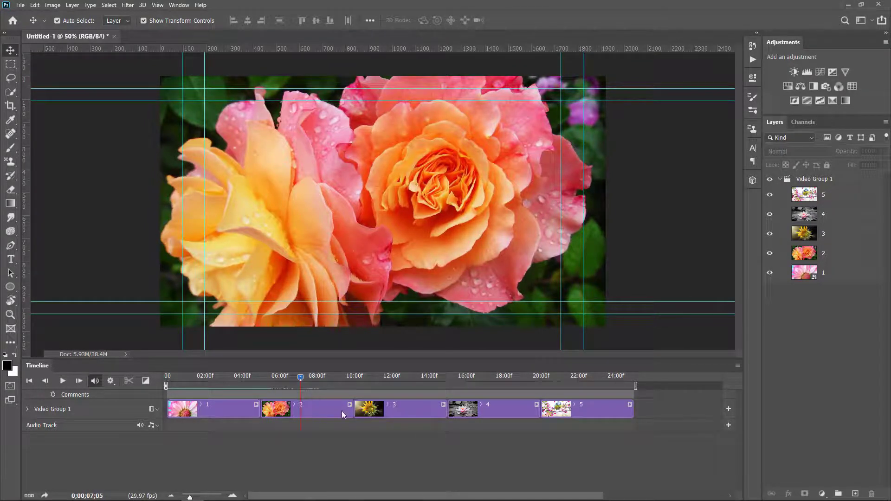
left_click(349, 405)
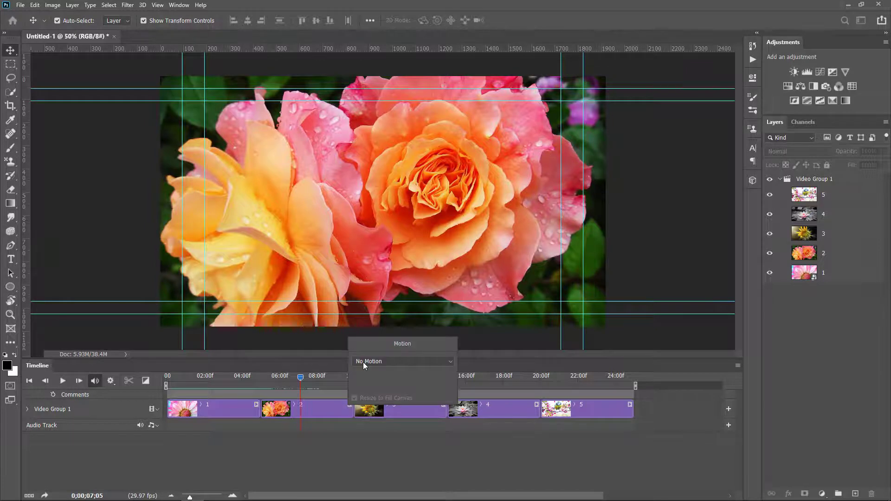
left_click(364, 363)
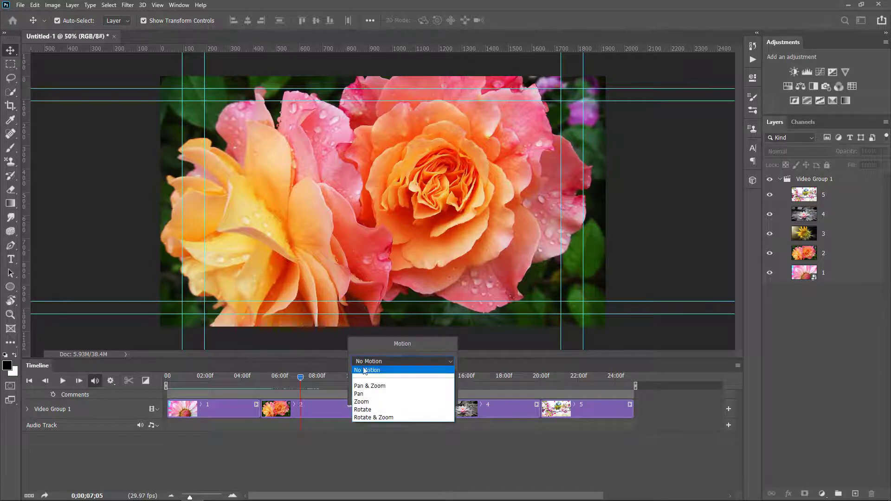
left_click(368, 410)
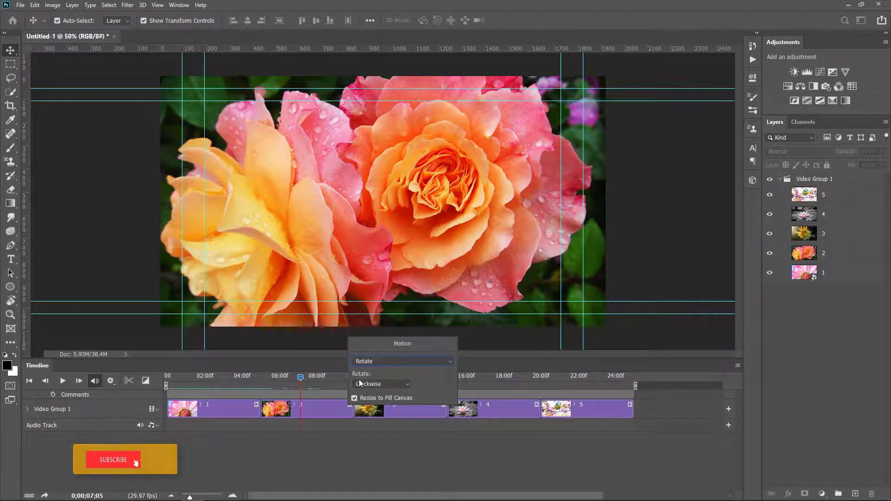
left_click(368, 385)
left_click(368, 391)
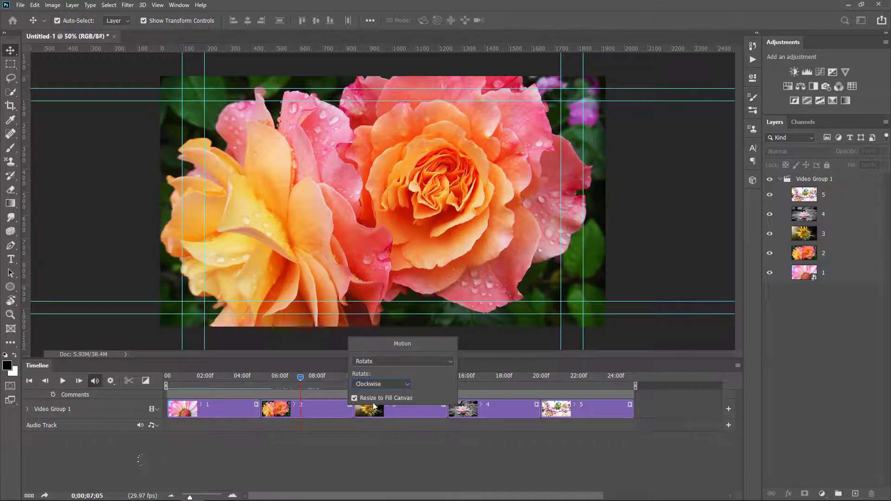
left_click(329, 445)
left_click_drag(300, 378, 330, 400)
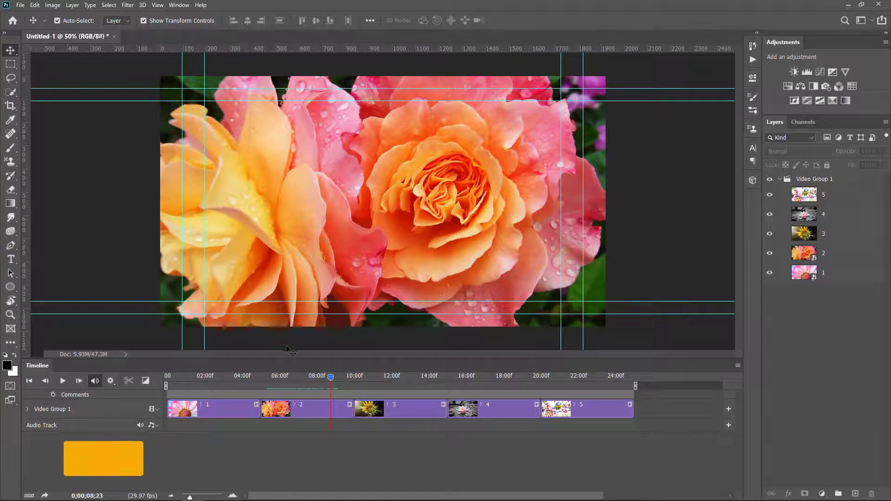
Apply Zoom motion set to Zoom In to the sunflower clip 3, resized to fill the canvas
left_click_drag(331, 378, 407, 378)
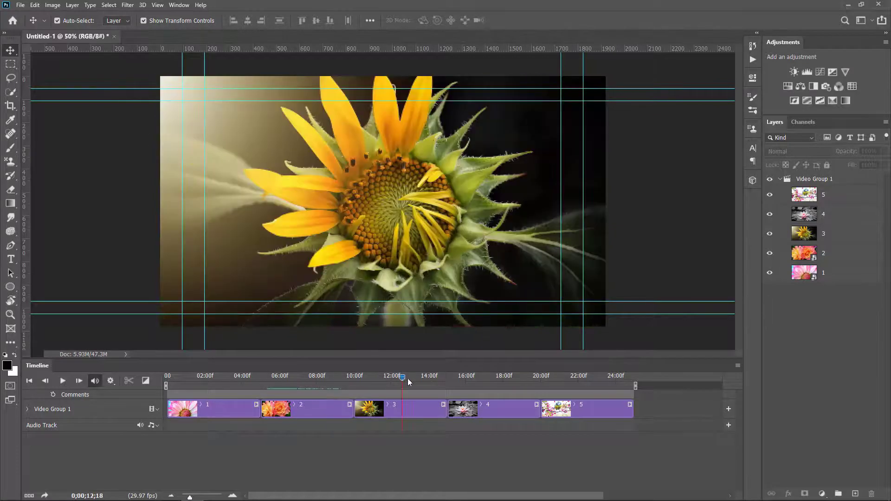
left_click(443, 404)
left_click(480, 361)
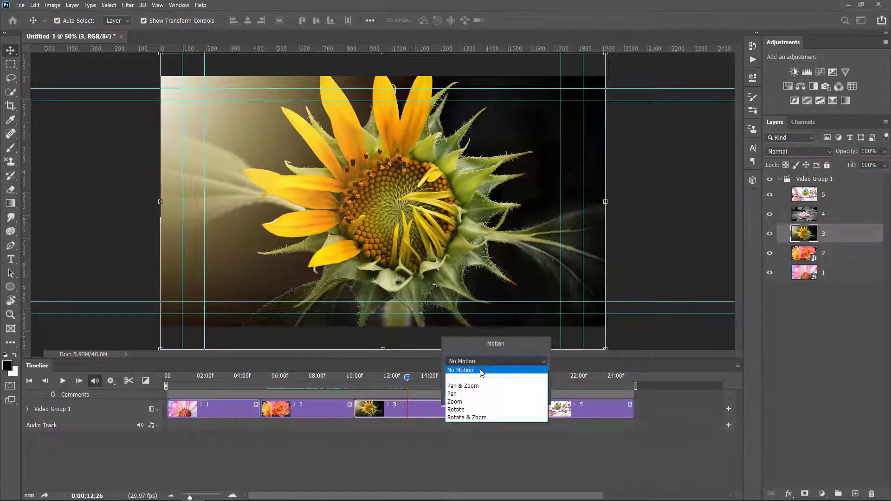
left_click(485, 392)
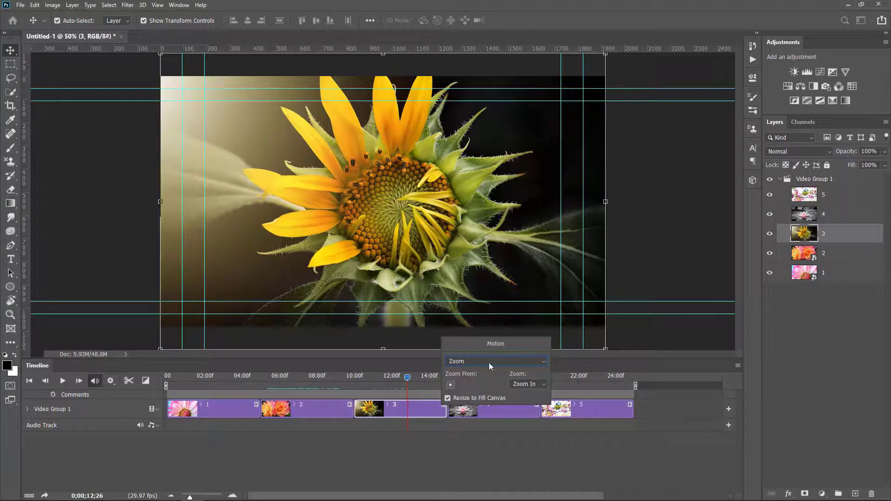
left_click(522, 387)
left_click(470, 441)
Apply Rotate & Zoom motion to the water lily clip 4, set to Counter Clockwise and Zoom Out, resized to fill the canvas
left_click_drag(408, 378, 485, 390)
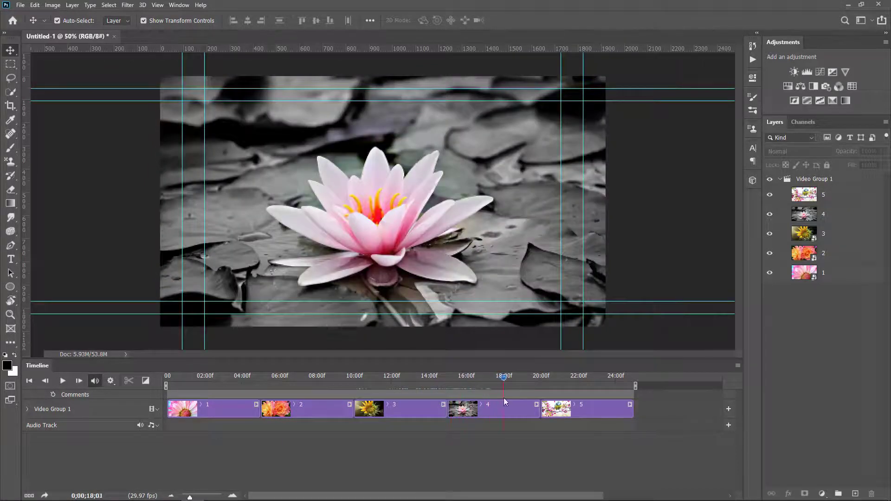
left_click(537, 404)
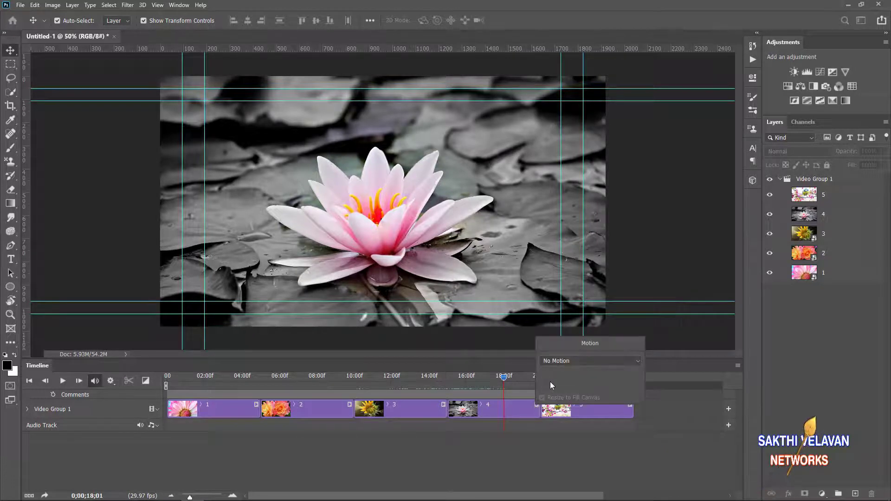
left_click(556, 362)
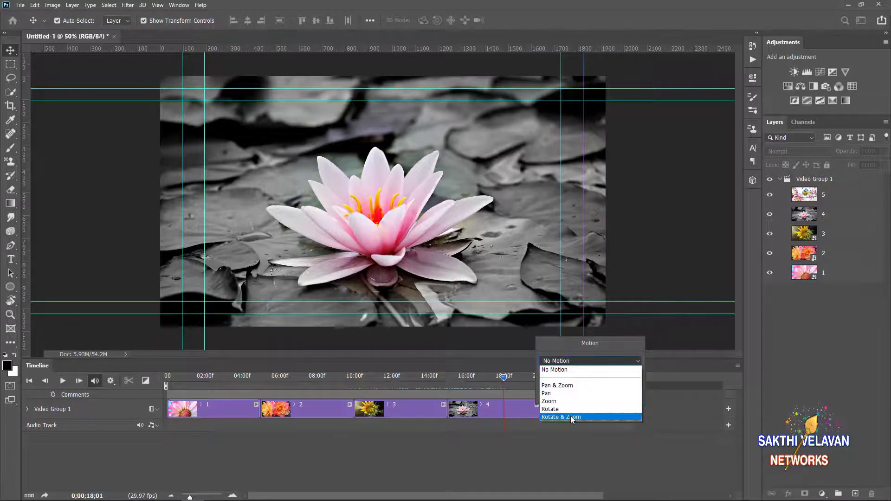
left_click(571, 417)
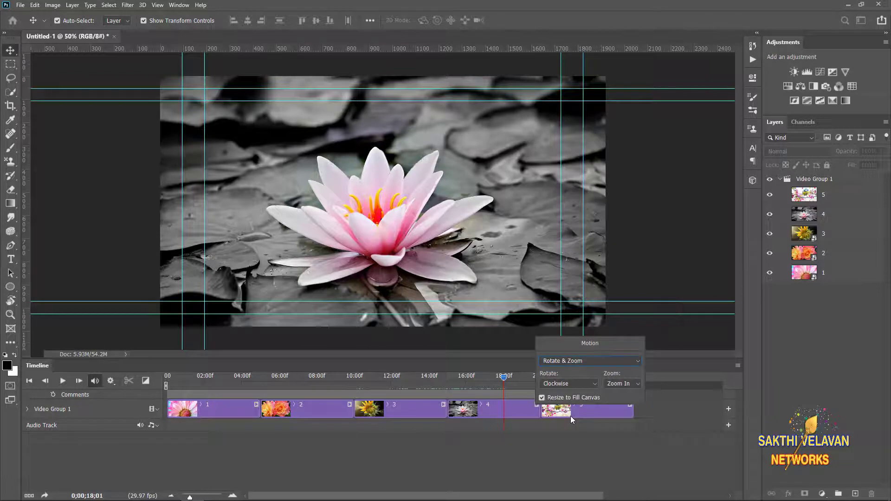
left_click(557, 384)
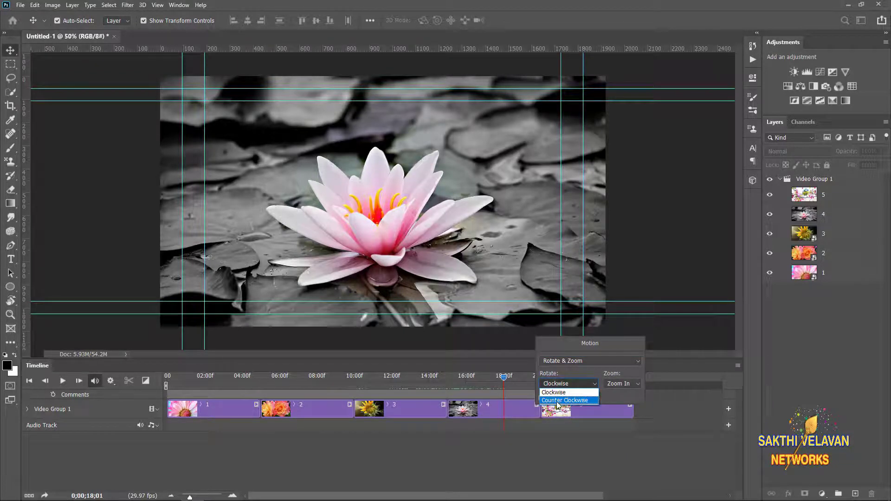
left_click(558, 401)
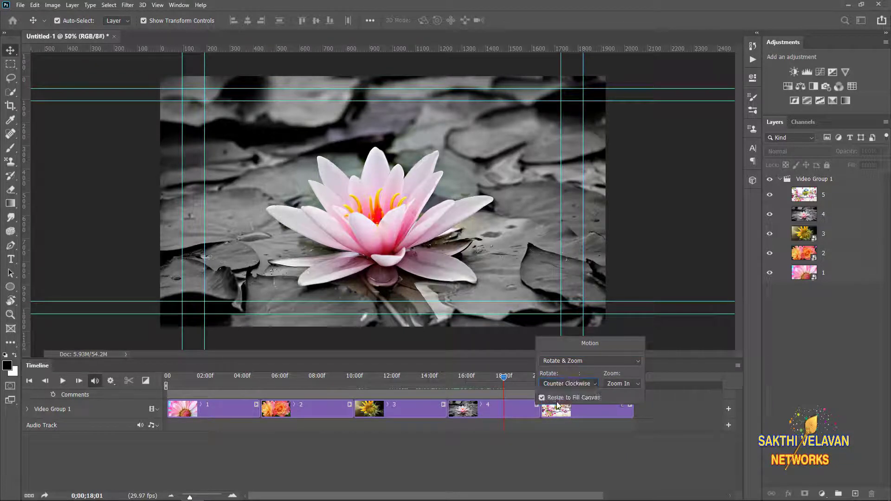
left_click(620, 384)
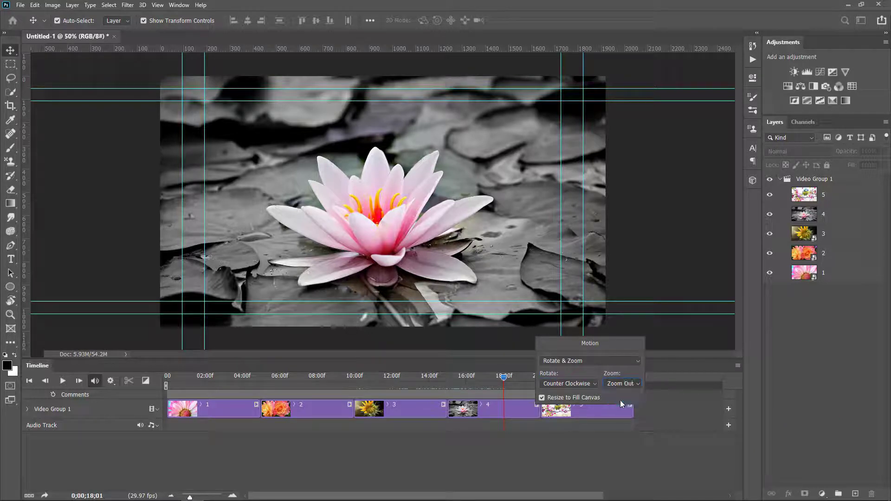
left_click(590, 449)
Play clip 4 from near its start to preview its rotate and zoom motion
left_click_drag(505, 381, 459, 391)
key("space")
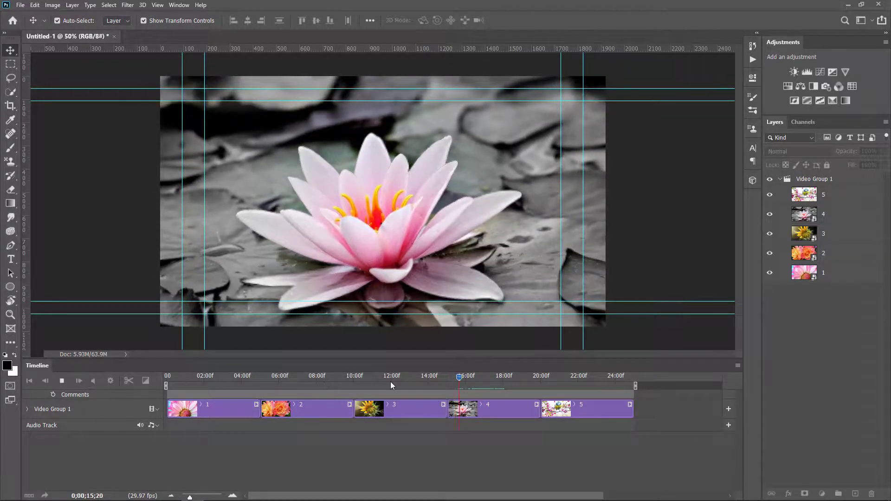
key("space")
Apply Zoom motion to the bird clip 5, resized to fill the canvas
left_click_drag(508, 384, 574, 404)
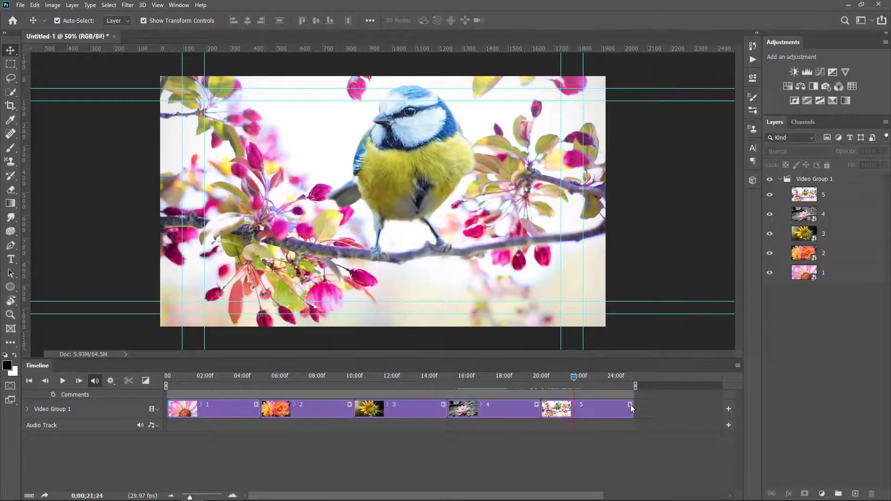
left_click(630, 404)
left_click(648, 362)
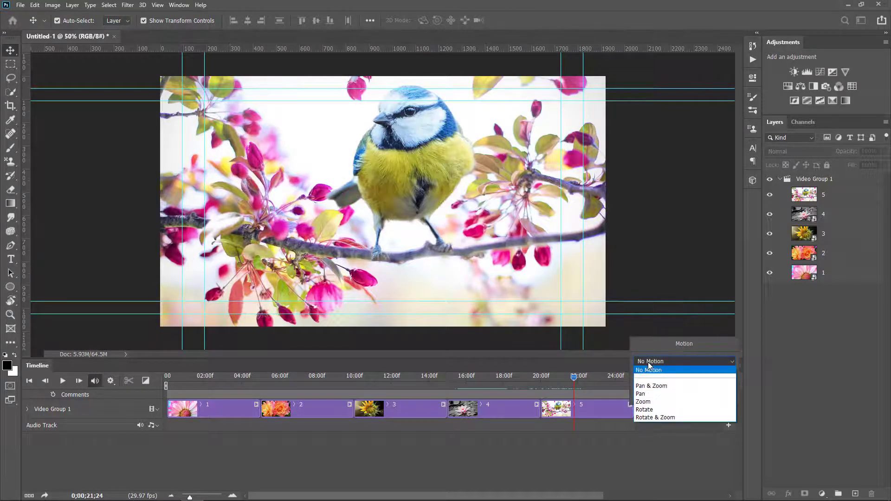
left_click(660, 403)
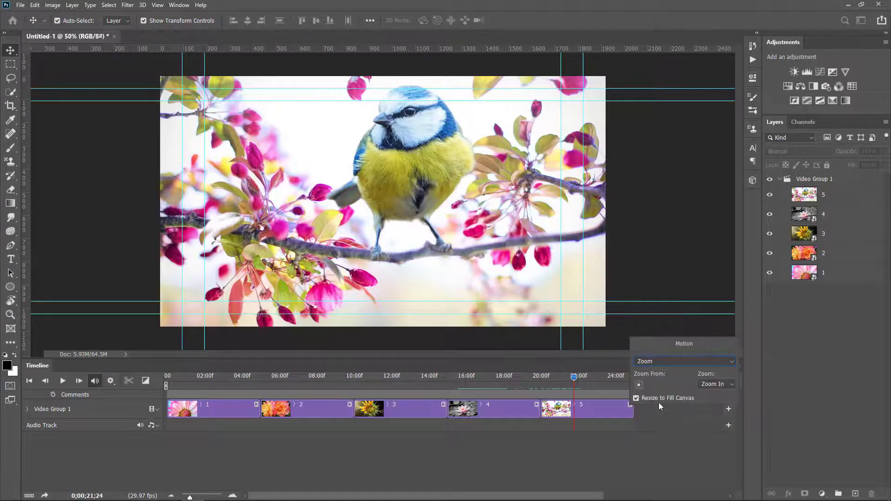
left_click(709, 388)
left_click(662, 448)
Play the whole slideshow from the start to preview the motion of all five clips
left_click_drag(575, 381, 167, 430)
left_click(65, 381)
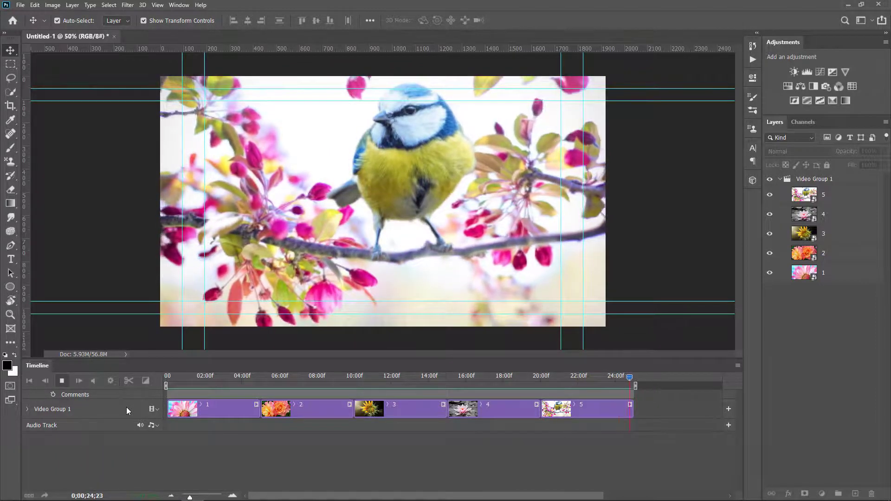
key("space")
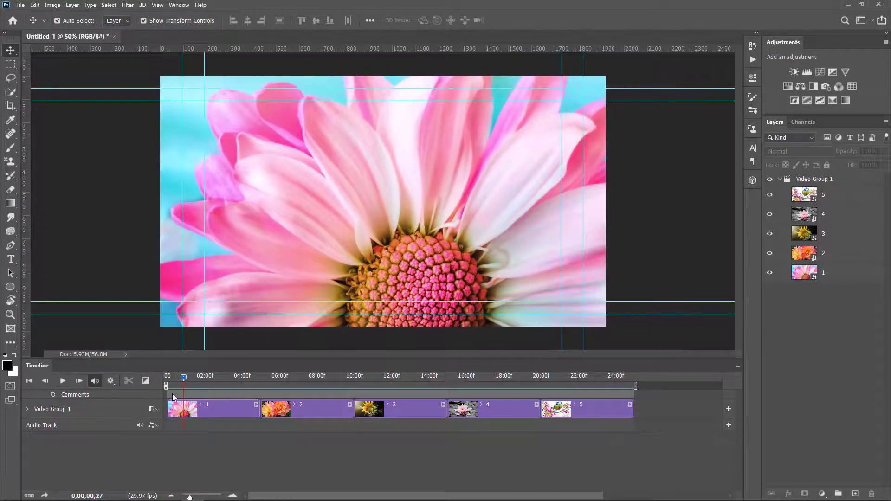
left_click_drag(184, 375, 192, 412)
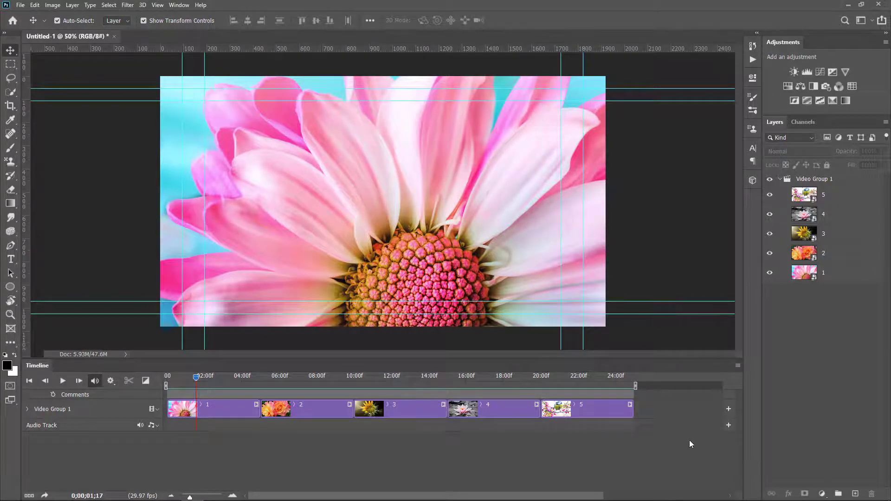
Add the Electronic audio file from New folder to the audio track
left_click(729, 426)
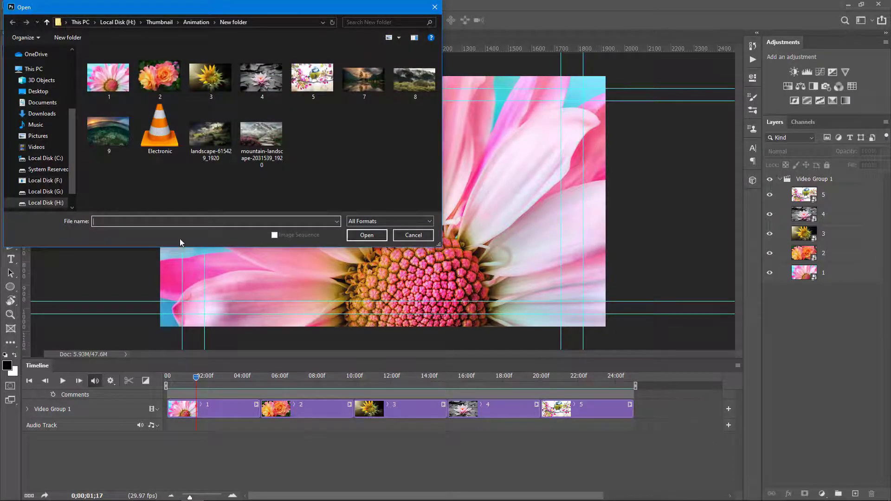
left_click(168, 128)
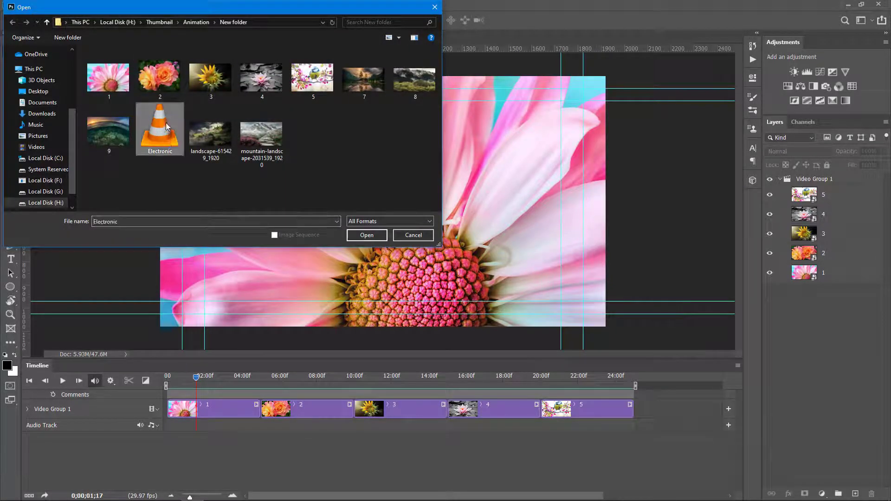
left_click(366, 235)
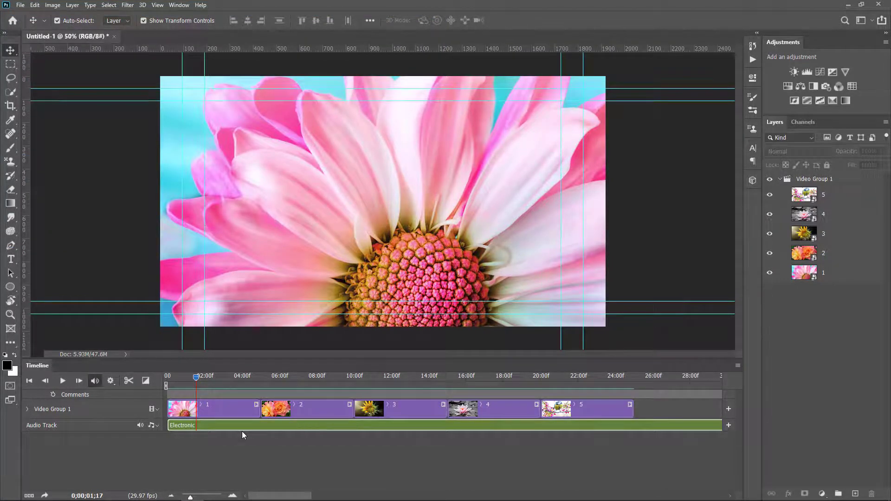
Play the slideshow from the start to check it with the added music
left_click_drag(194, 377, 167, 378)
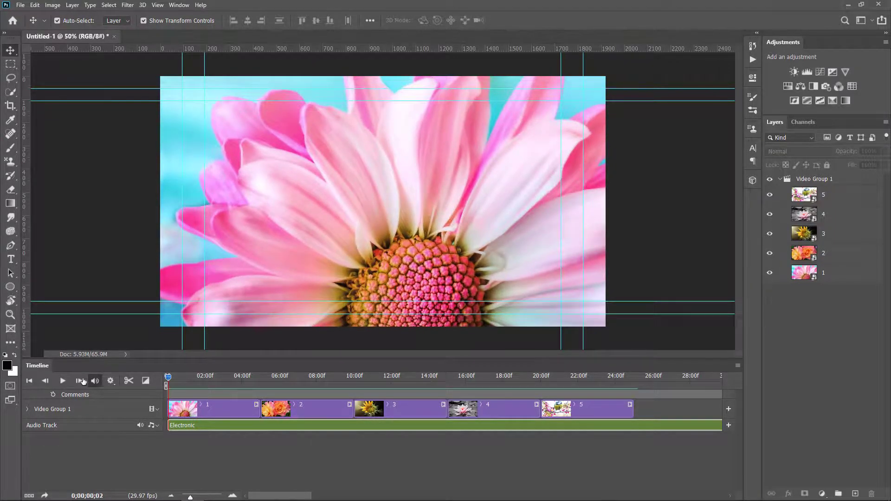
left_click(62, 381)
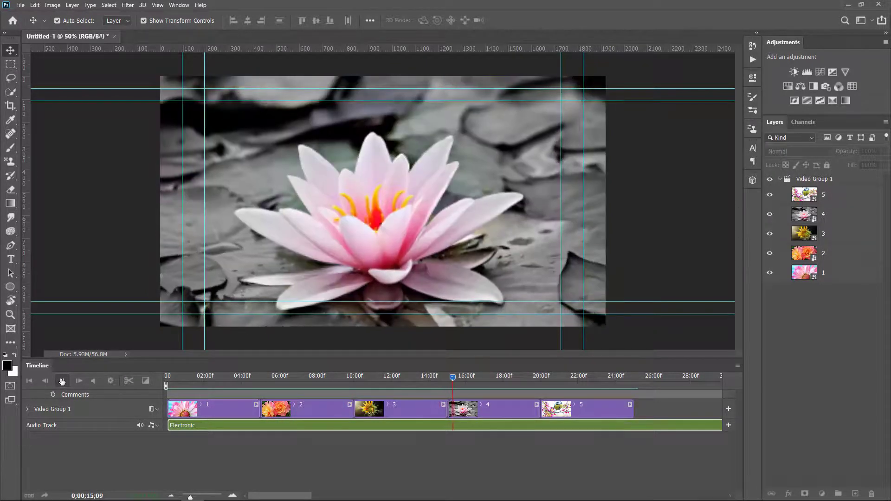
left_click(62, 381)
Split the Electronic audio at the end of clip 5, at 0;00;25;01, and delete the leftover part
left_click_drag(577, 377, 635, 381)
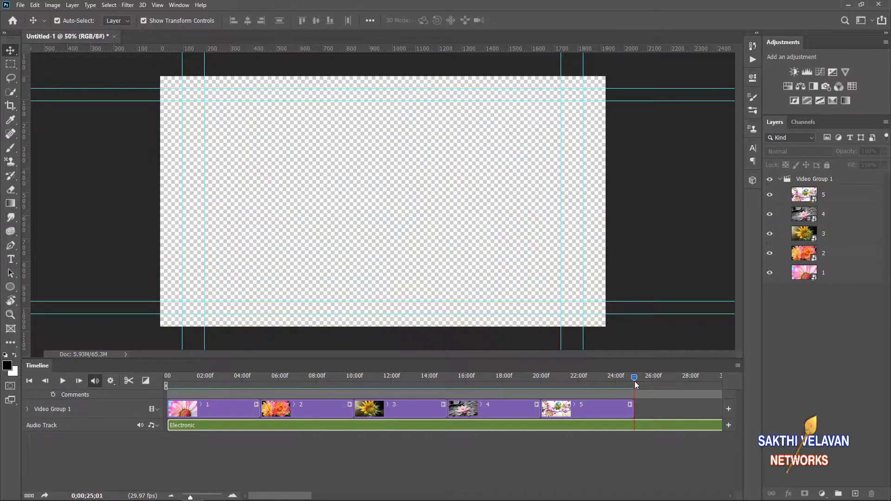
left_click(129, 381)
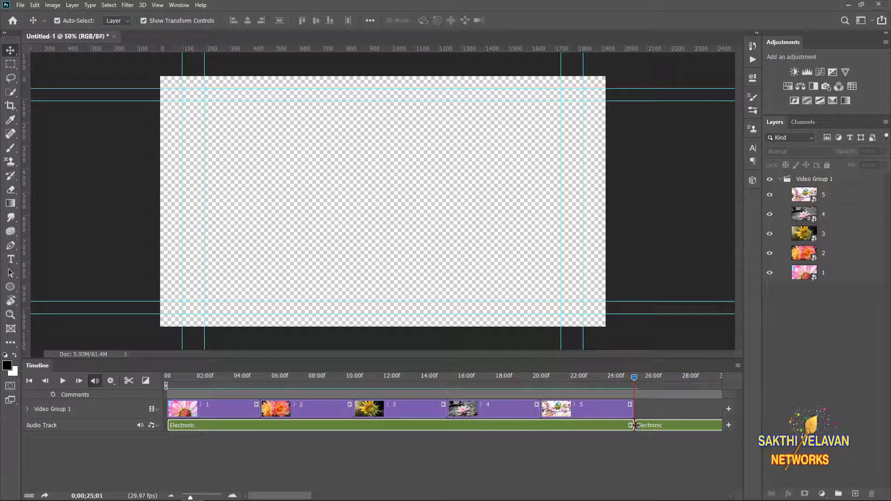
left_click(648, 425)
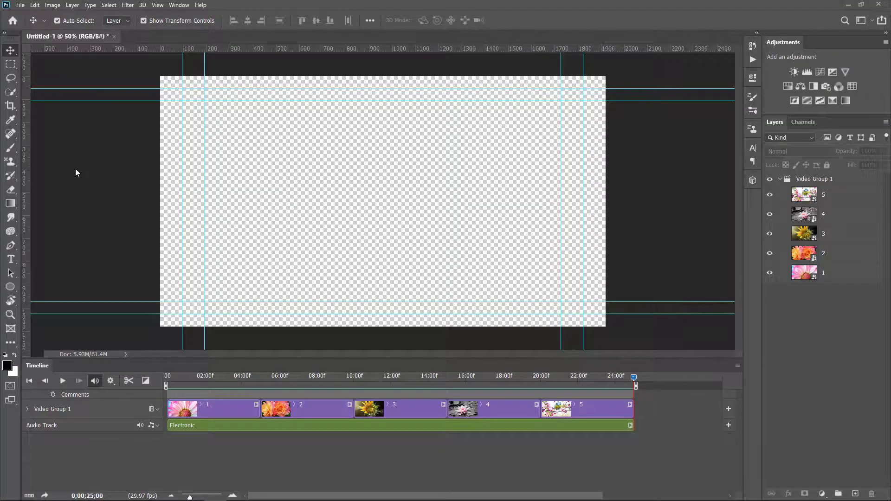
Save the document on the computer as a Photoshop file named slideshow, with Maximize Compatibility enabled
left_click(20, 5)
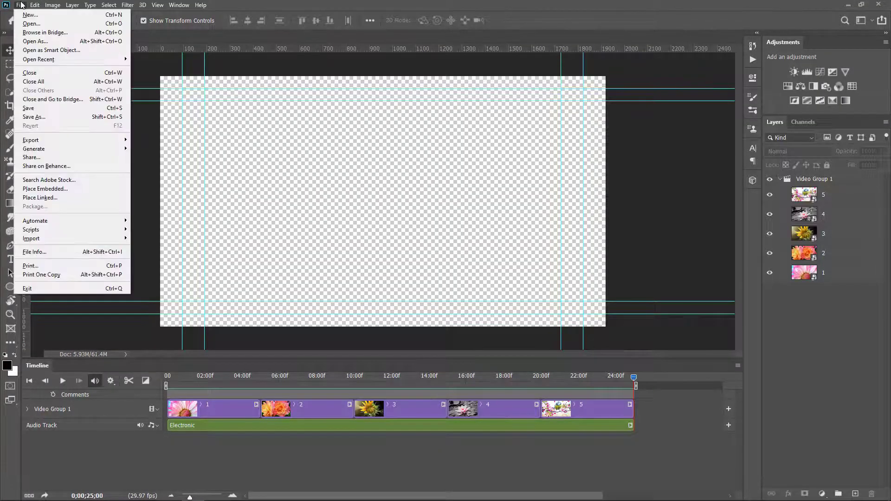
left_click(31, 109)
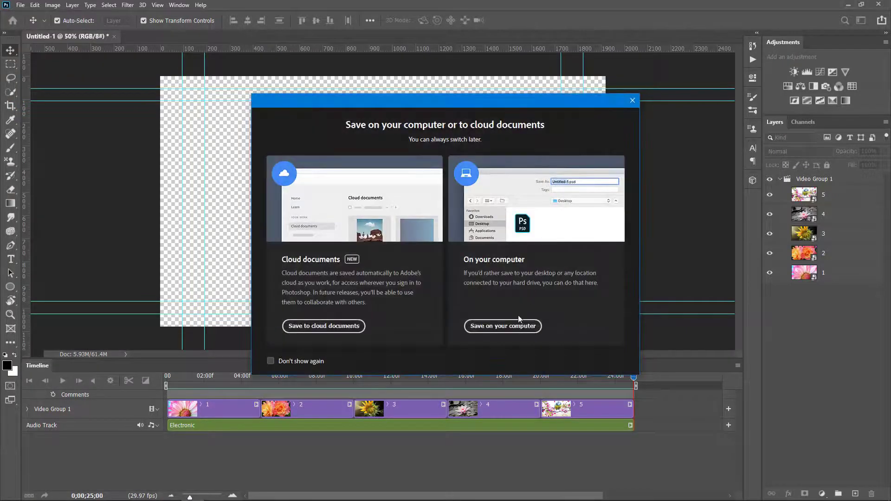
left_click(495, 327)
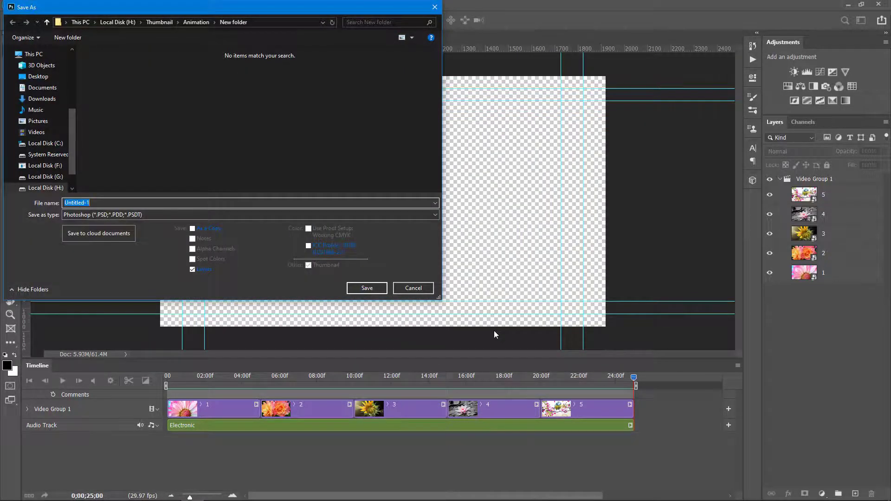
type("slideshow")
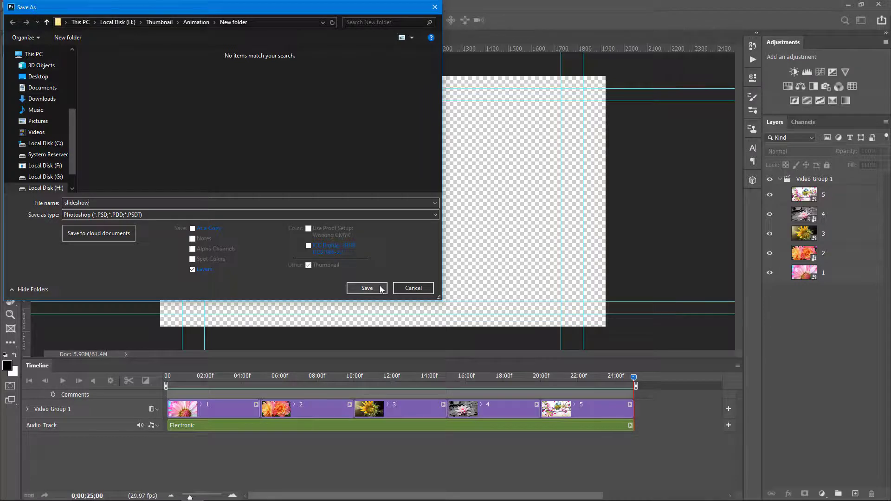
left_click(366, 288)
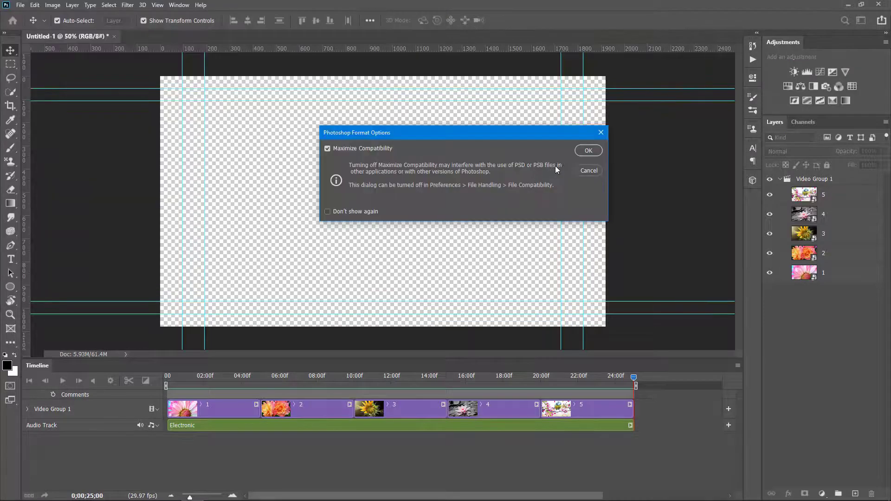
left_click(588, 150)
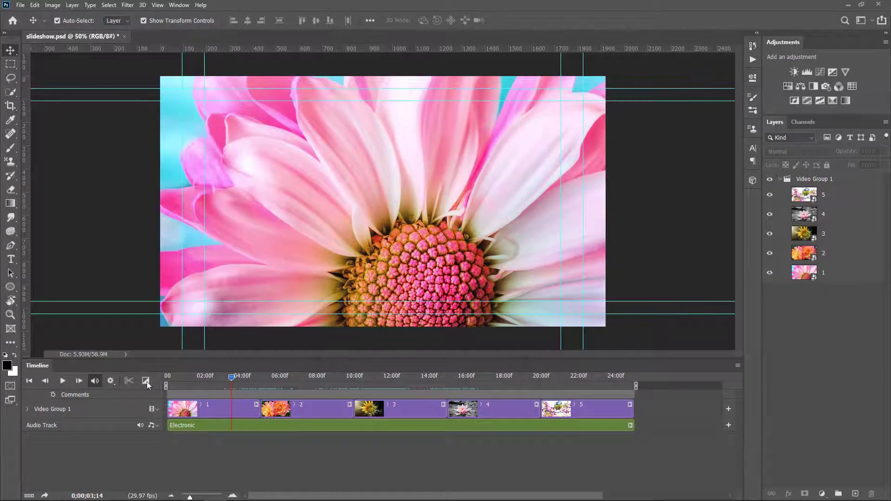
Add a 1.32 s Cross Fade transition between clips 1 and 2
left_click(147, 382)
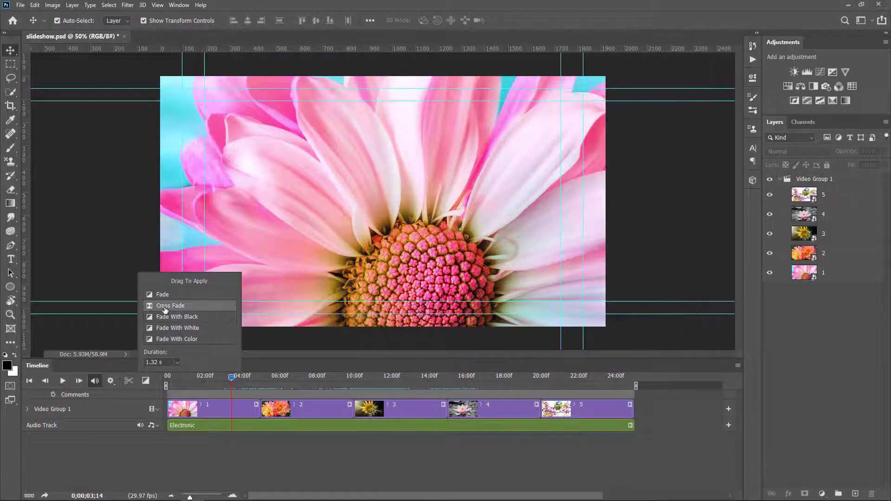
left_click_drag(166, 309, 257, 413)
left_click_drag(257, 414, 257, 414)
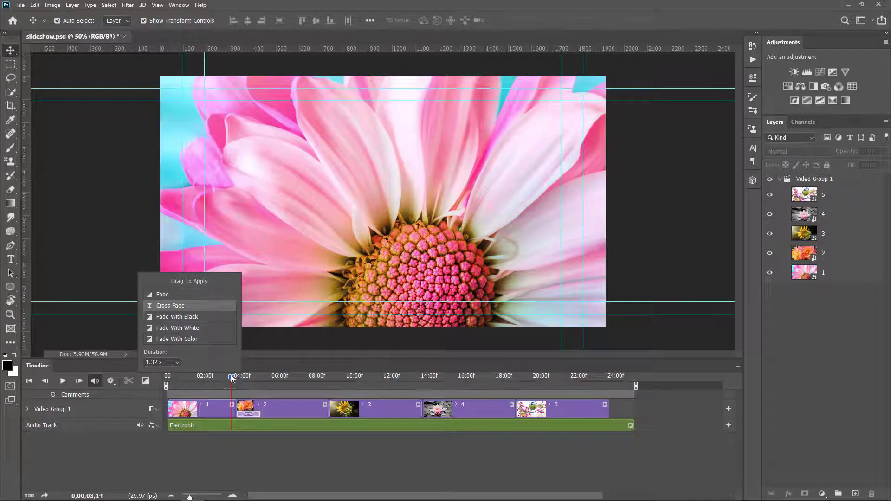
Play the timeline from about 2.5 s to preview the cross fade between clips 1 and 2
left_click_drag(232, 381, 213, 380)
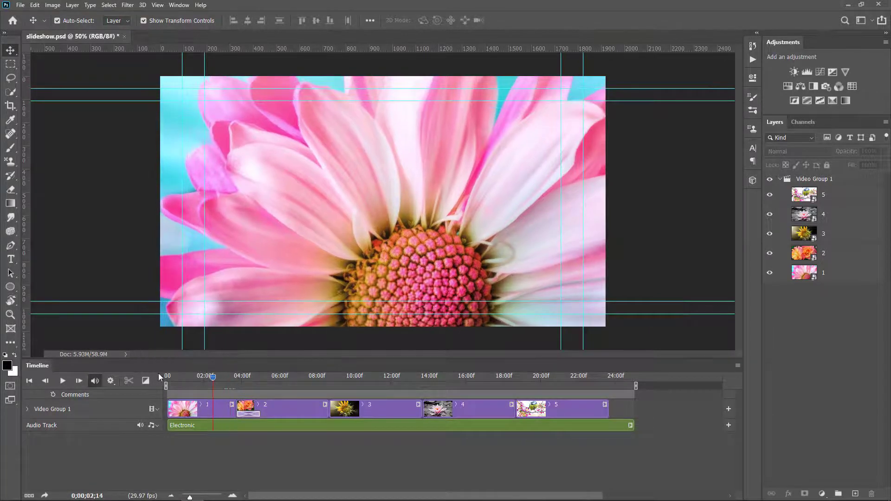
left_click(64, 381)
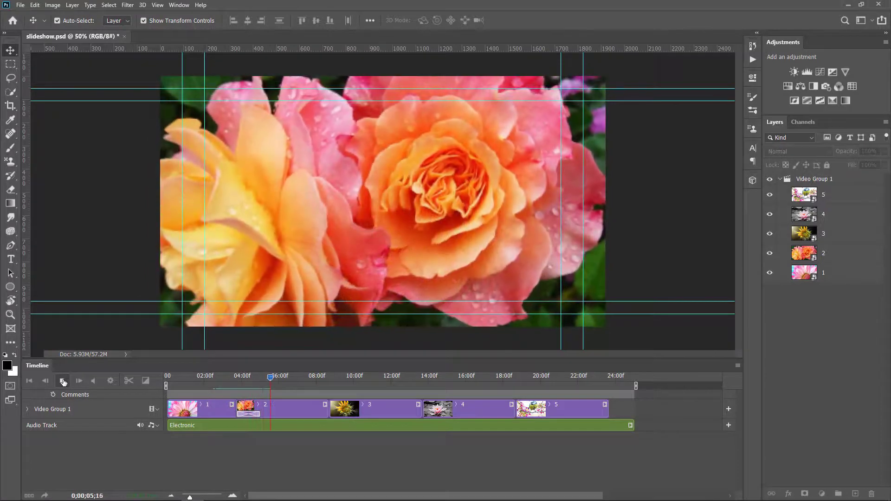
left_click(268, 390)
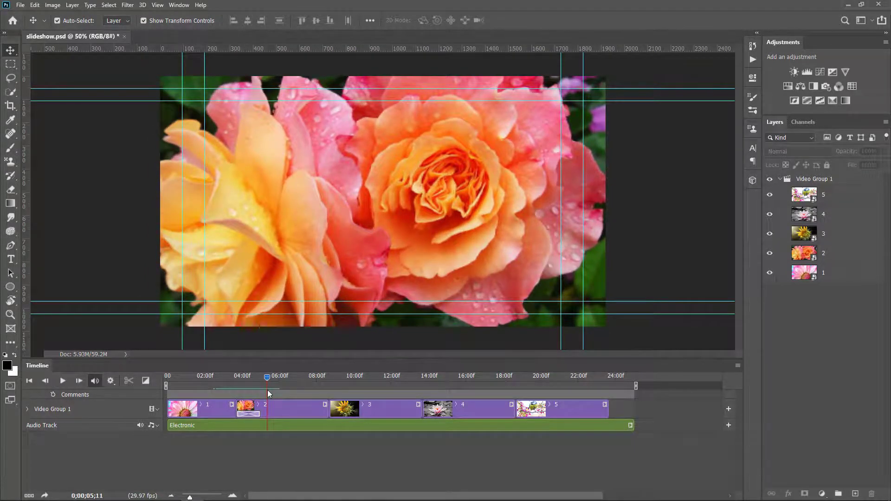
Add a 1.32 s Fade With Color transition in yellow at the start of clip 3
left_click_drag(266, 390, 316, 390)
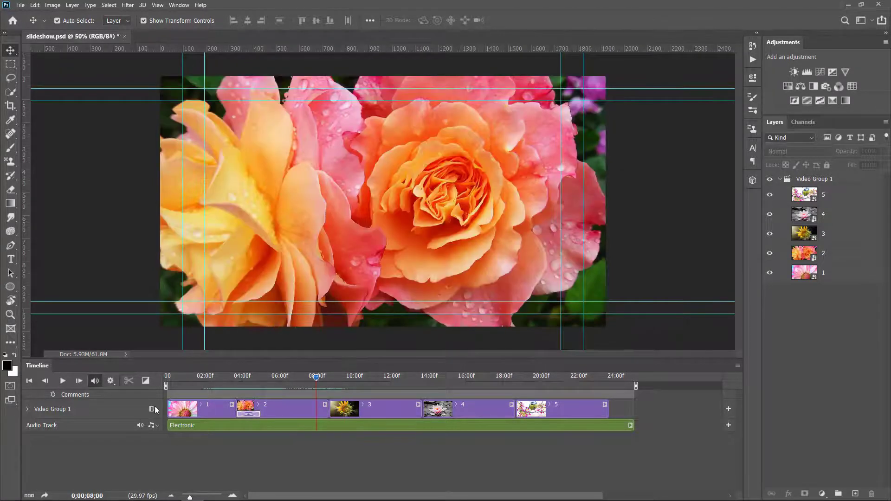
left_click(146, 380)
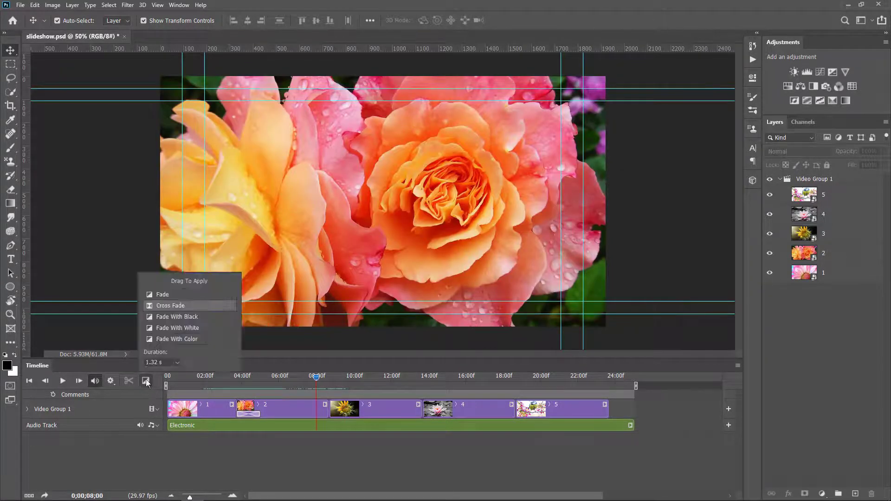
left_click(171, 340)
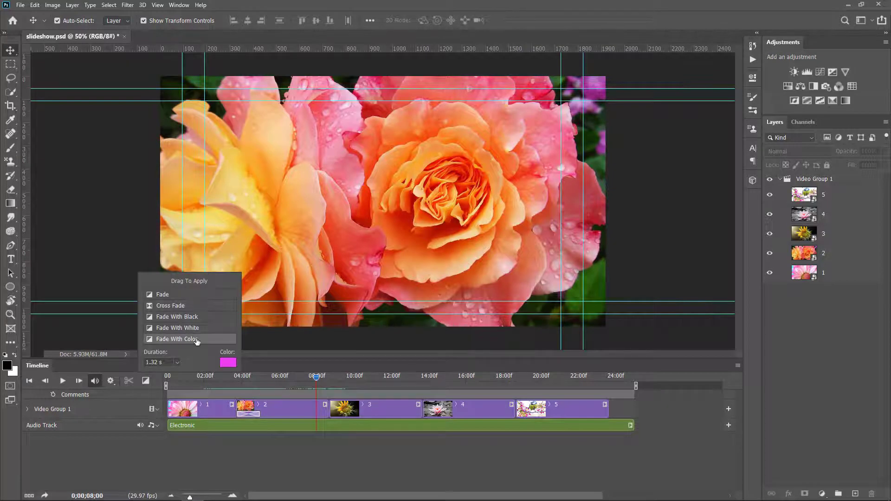
left_click(225, 363)
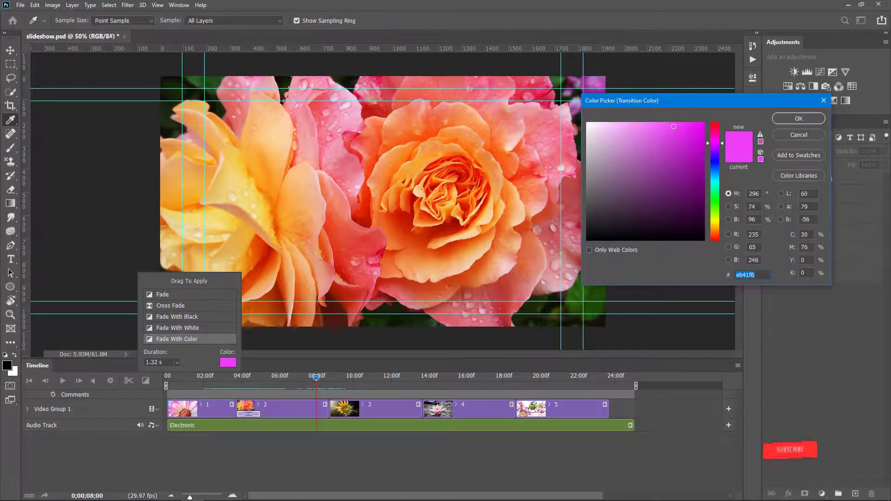
left_click(715, 222)
left_click(702, 126)
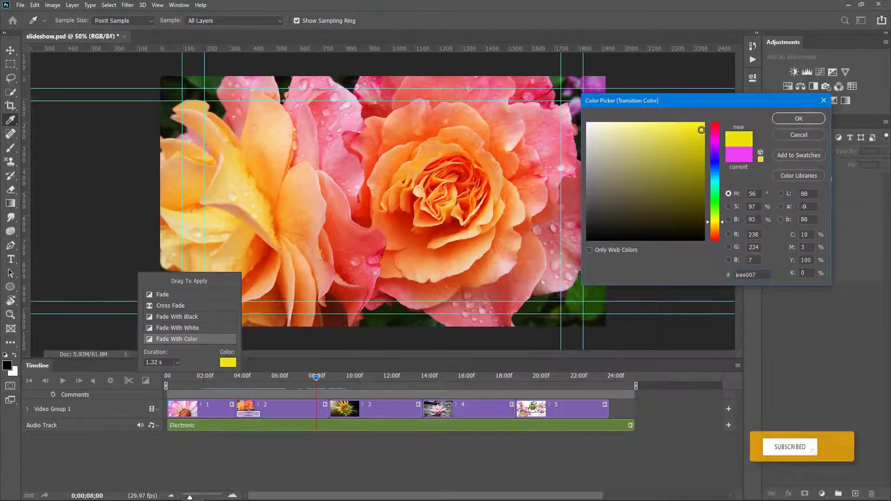
left_click(787, 117)
mouse_move(199, 339)
left_mouse_down()
mouse_move(325, 377)
mouse_move(340, 407)
mouse_move(328, 414)
left_mouse_up()
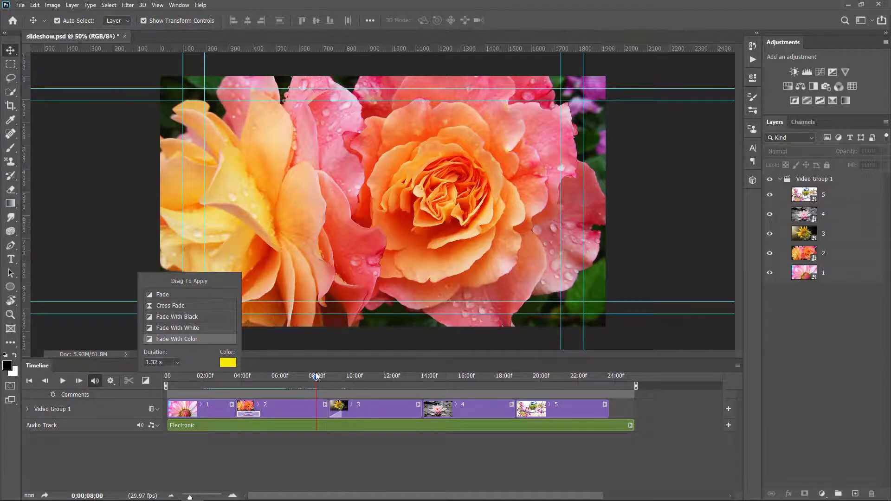
Play the timeline from about 7.5 s to preview the yellow fade between clips 2 and 3
left_click_drag(316, 377, 307, 378)
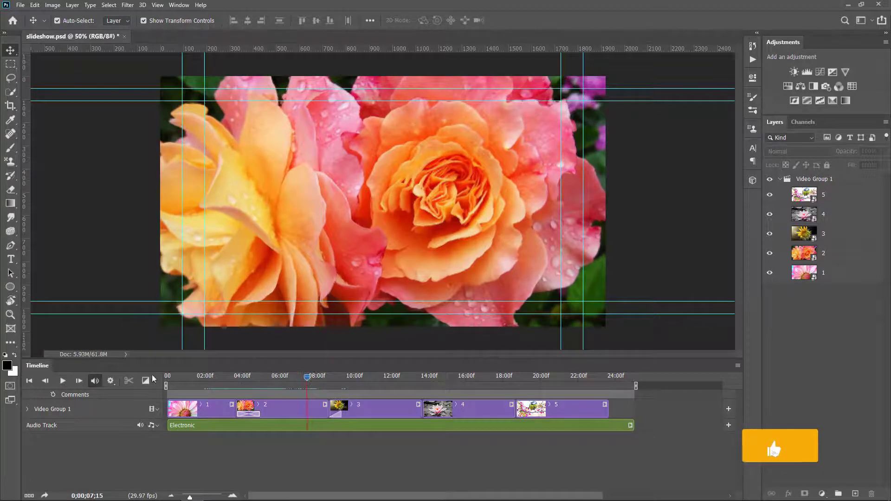
left_click(63, 381)
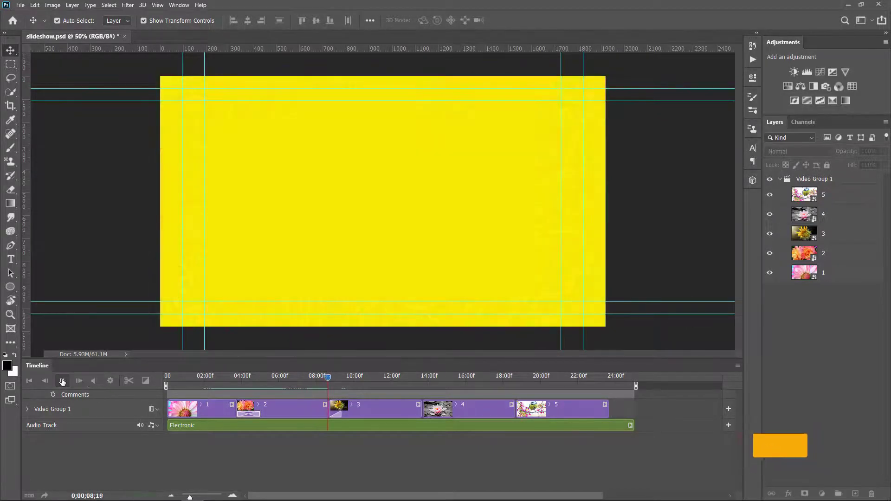
left_click(63, 380)
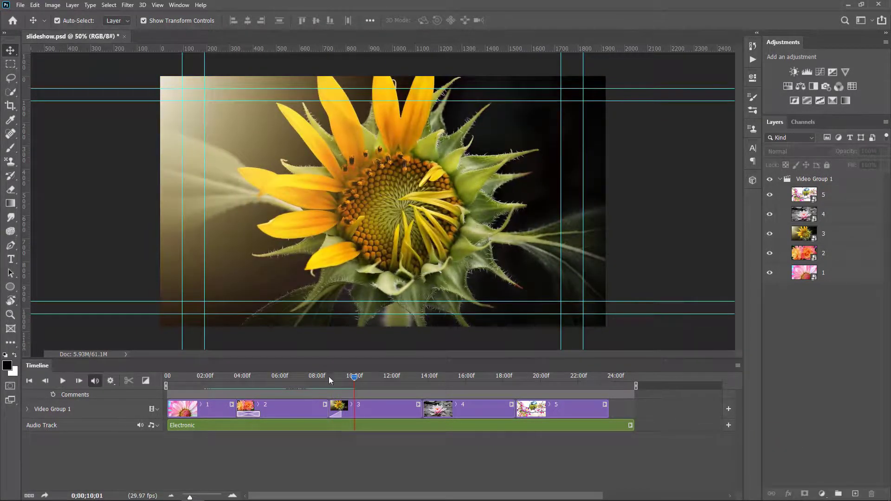
left_click_drag(356, 378, 332, 381)
left_click(63, 381)
left_click(63, 382)
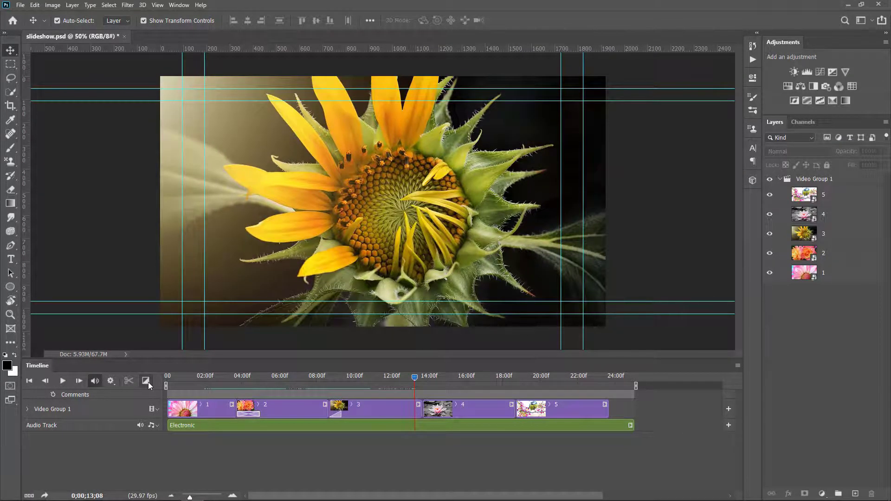
Add a 1.32 s Fade With White transition at the start of clip 4 and play it back
left_click(441, 386)
left_click_drag(442, 387, 411, 378)
left_click(145, 380)
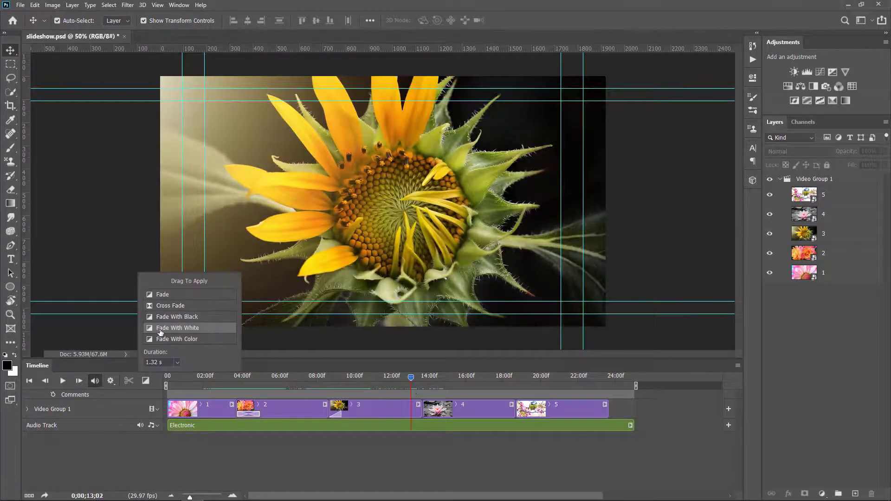
mouse_move(160, 332)
left_mouse_down()
mouse_move(299, 333)
mouse_move(416, 389)
mouse_move(421, 413)
left_mouse_up()
left_click(62, 381)
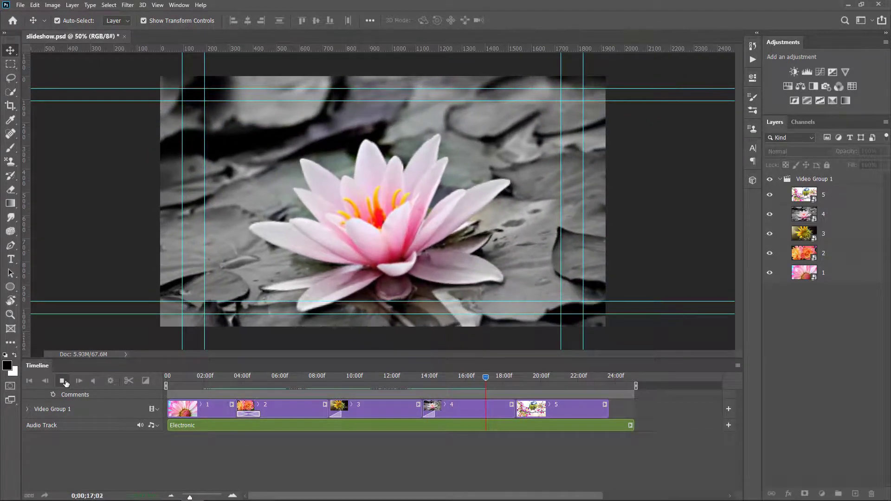
Add a Cross Fade transition between clips 4 and 5 and set its duration to 1.81 s
left_click(146, 381)
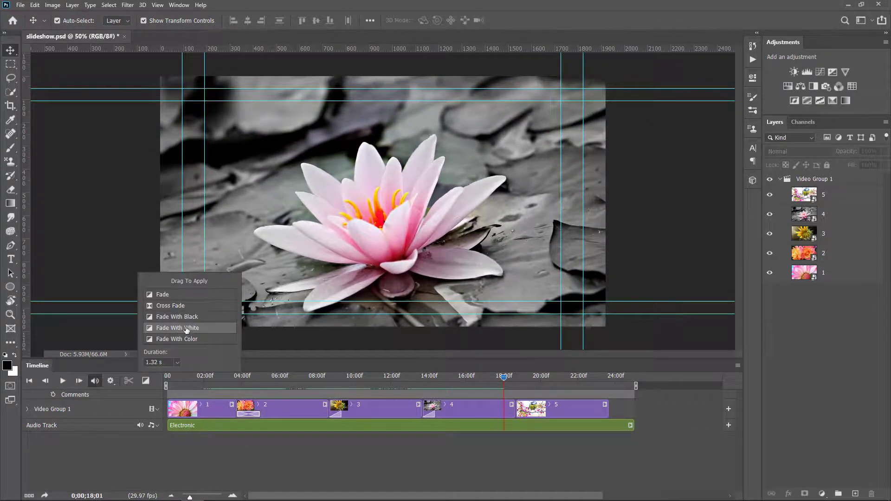
left_click_drag(167, 307, 508, 409)
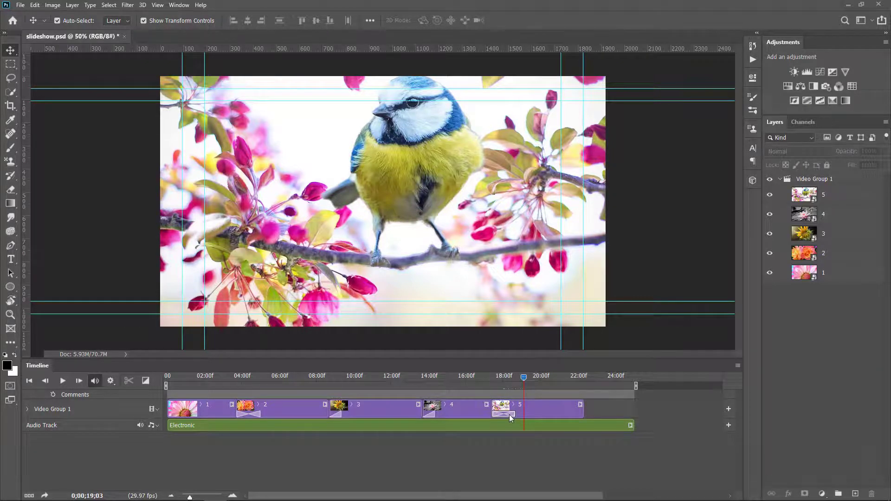
right_click(509, 414)
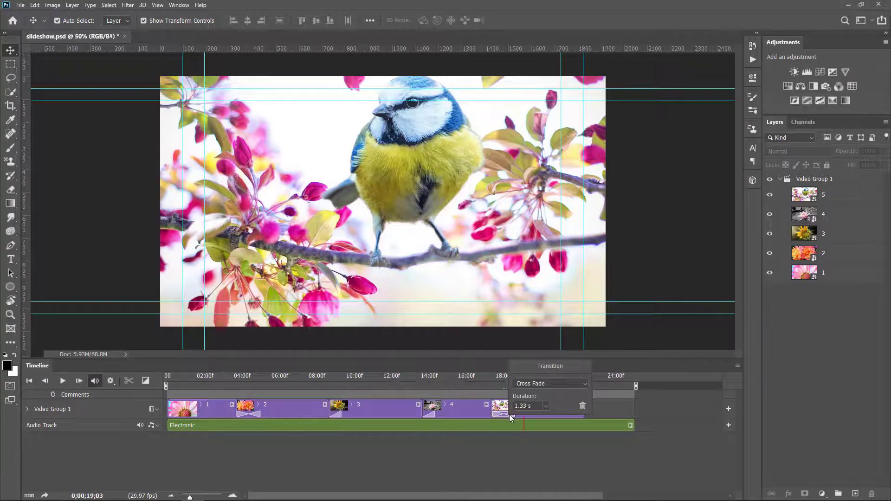
mouse_move(547, 405)
left_mouse_down()
mouse_move(545, 419)
mouse_move(553, 420)
left_mouse_up()
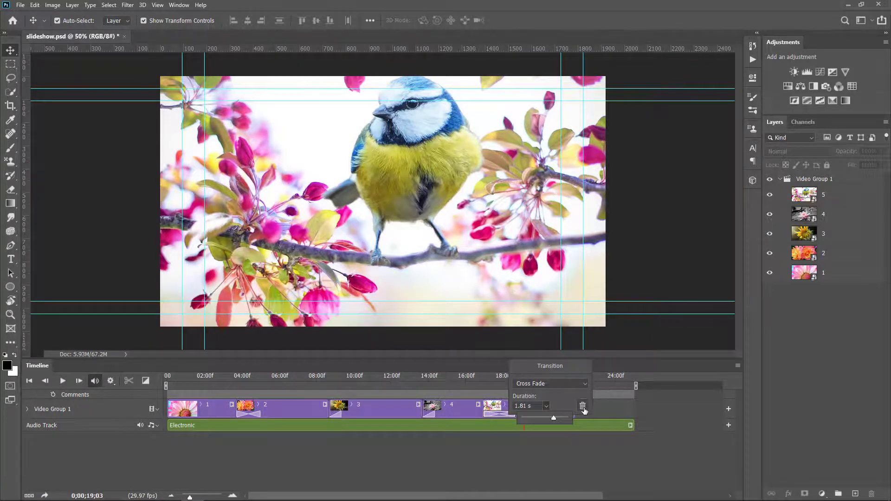
left_click(547, 471)
Trim the end of the Electronic audio so it finishes together with clip 5
left_click_drag(525, 377, 560, 400)
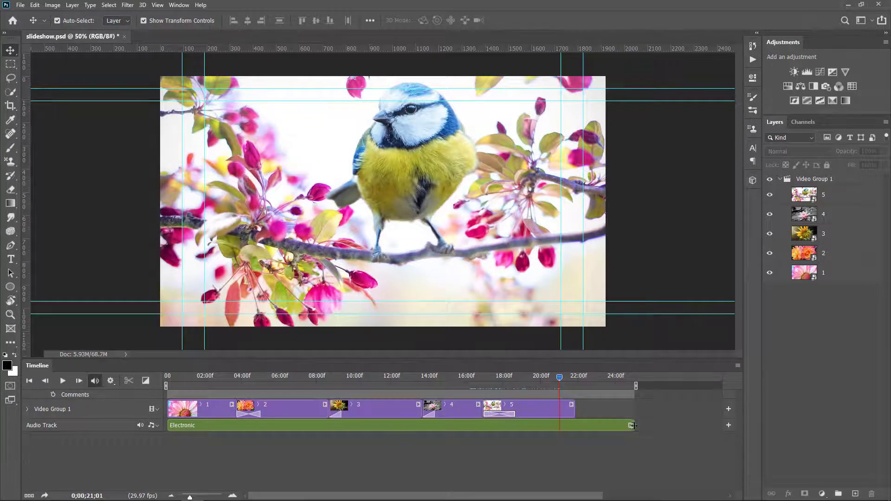
left_click_drag(634, 426, 573, 425)
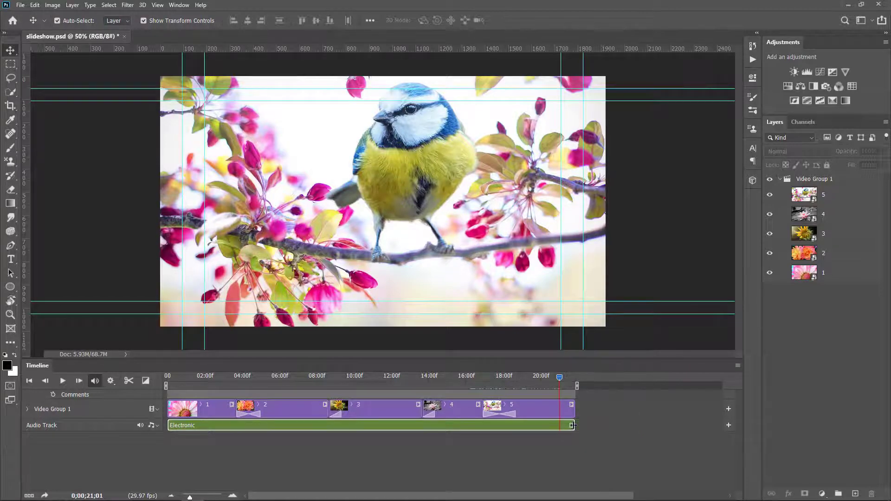
left_click_drag(559, 377, 498, 383)
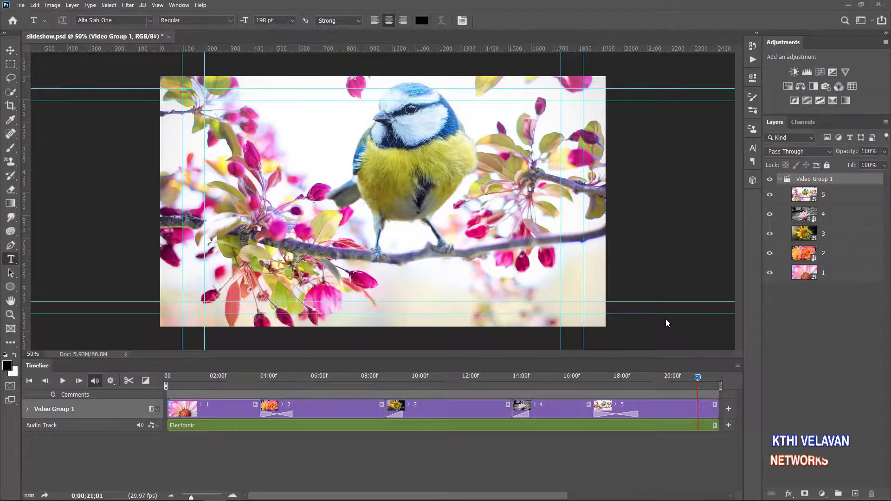
Return the playhead to the start of the timeline and add a new video group above Video Group 1
key("Home")
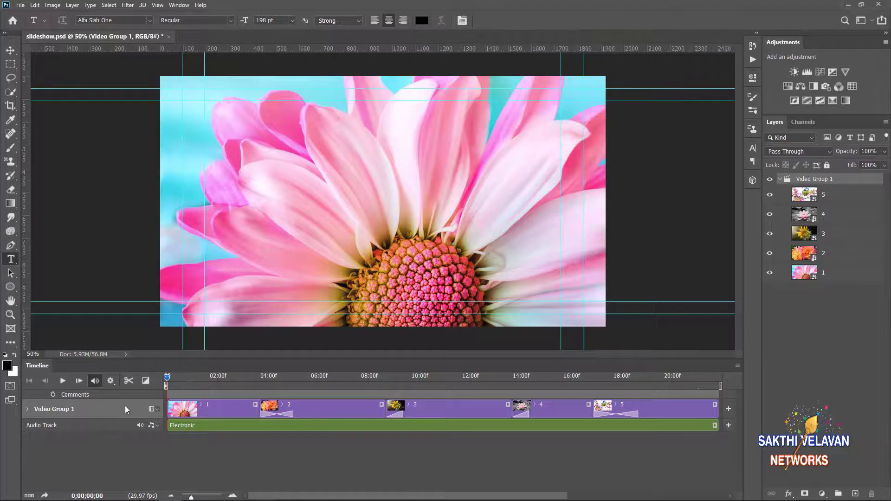
left_click(158, 411)
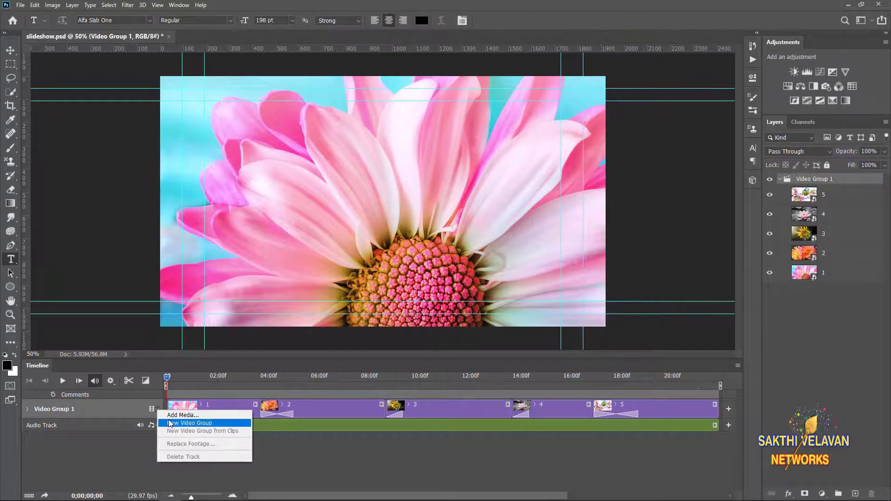
left_click(170, 424)
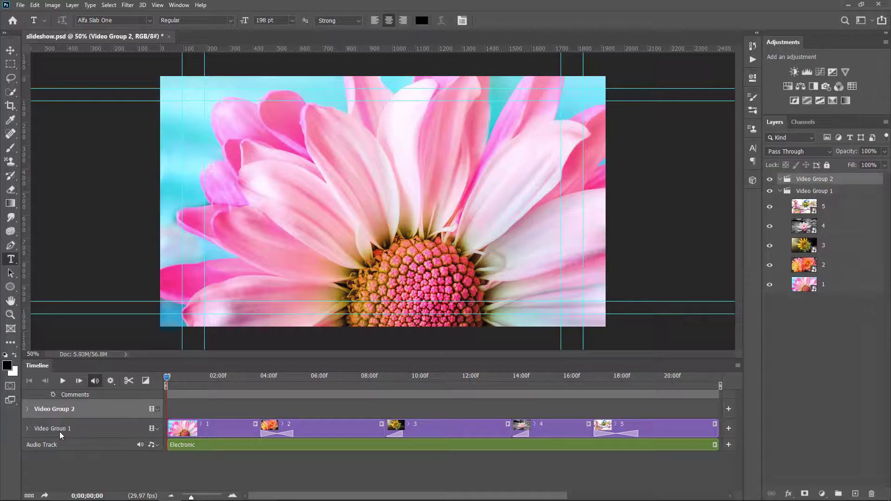
Add the centred text FLOWER in Alfa Slab One at 198 pt over the upper middle of the flower image, in Video Group 2
key("v")
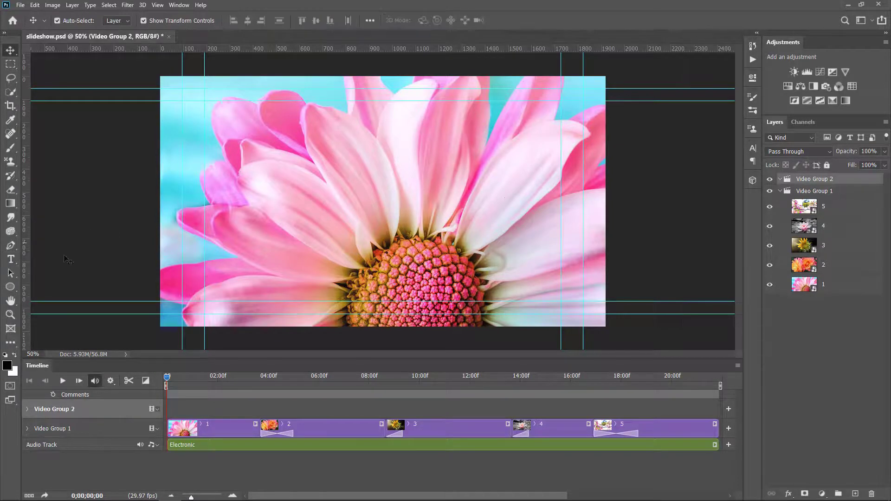
left_click(11, 260)
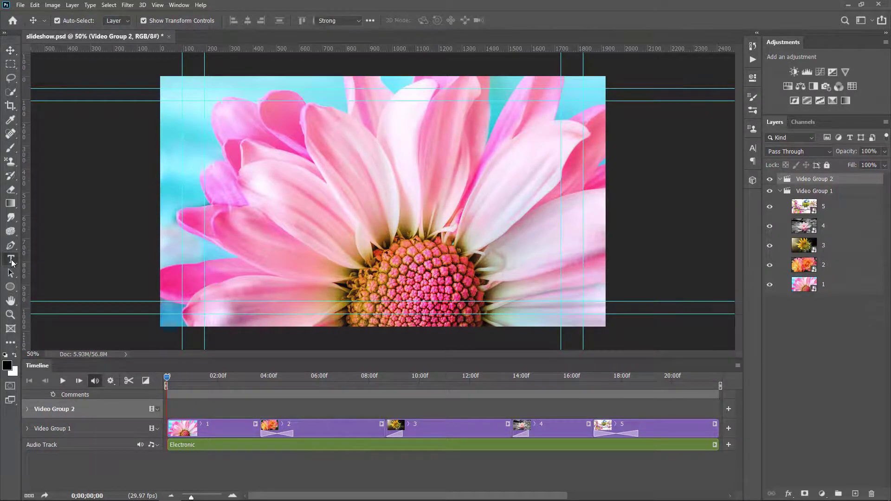
left_click(409, 177)
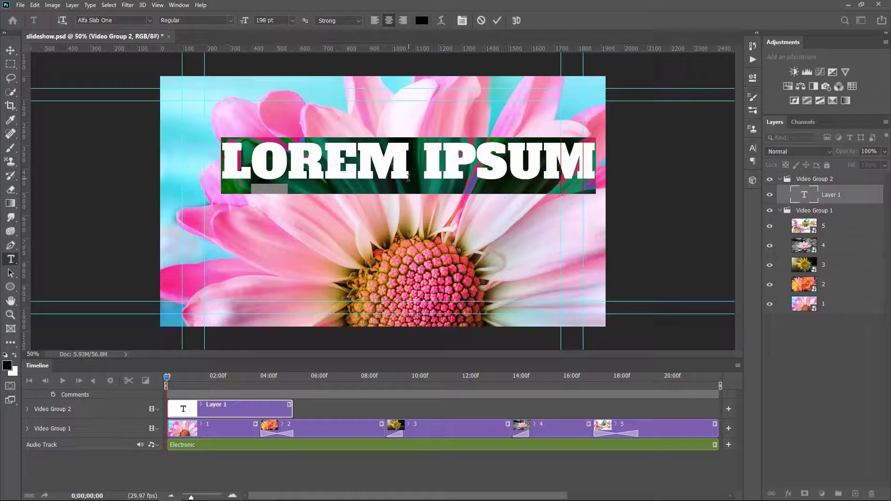
type("FLOWER")
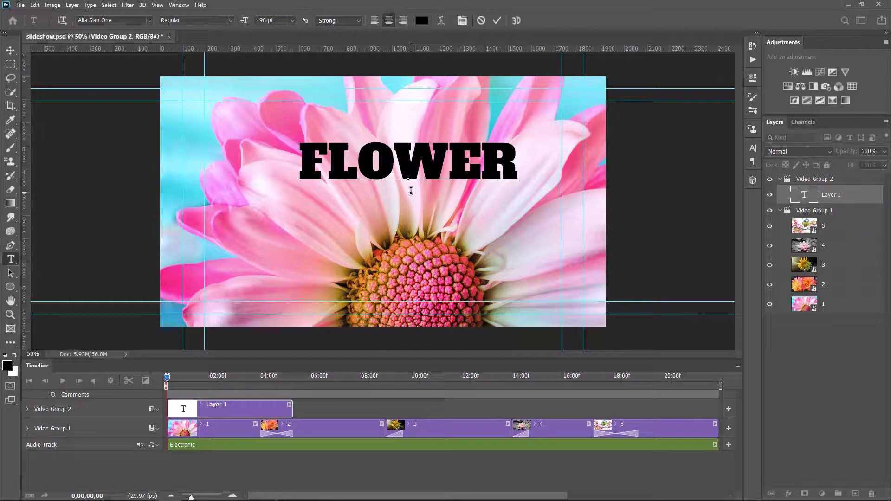
Recolor the FLOWER text with the pink #f33e97 sampled from a petal and commit the text
key("ctrl")
key("ctrl+a")
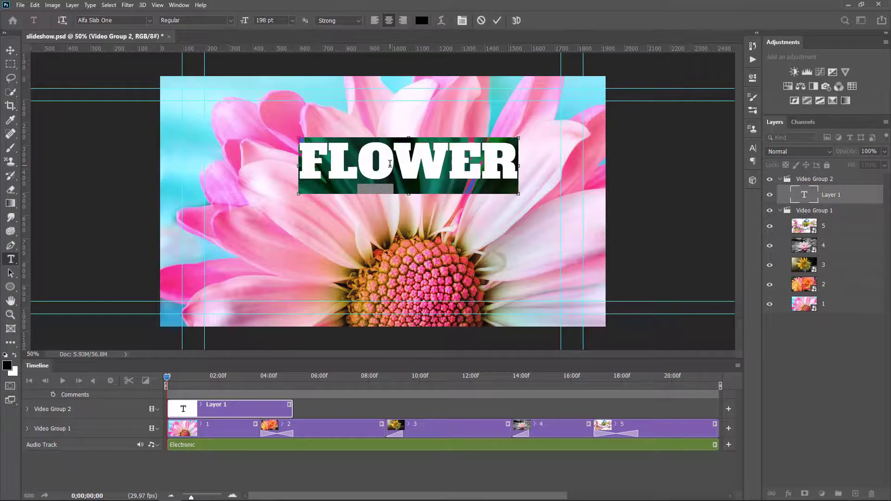
left_click(423, 21)
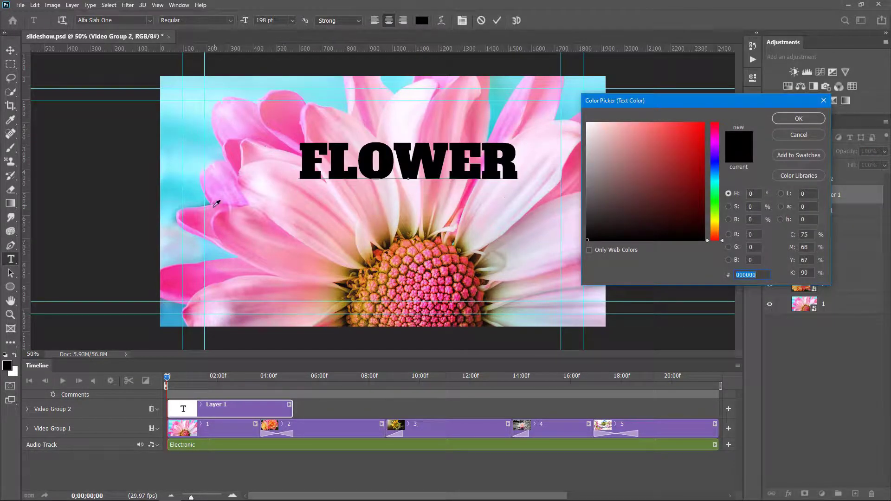
left_click(200, 218)
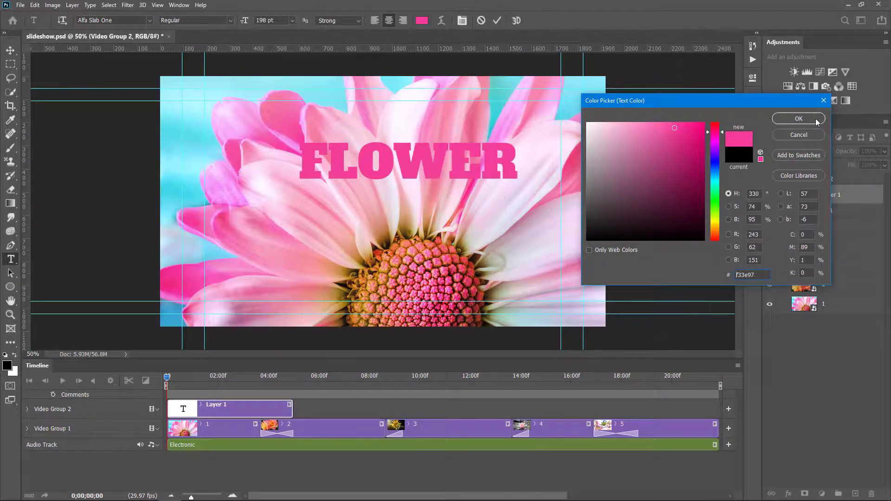
left_click(798, 119)
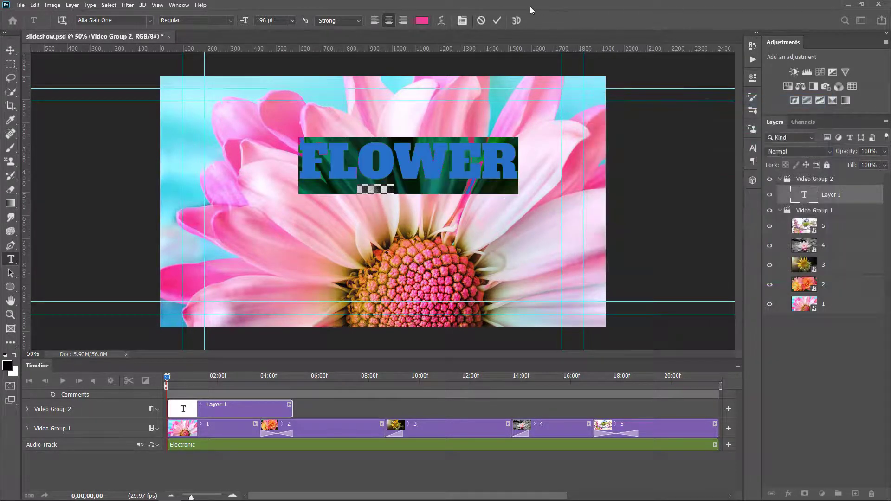
left_click(495, 17)
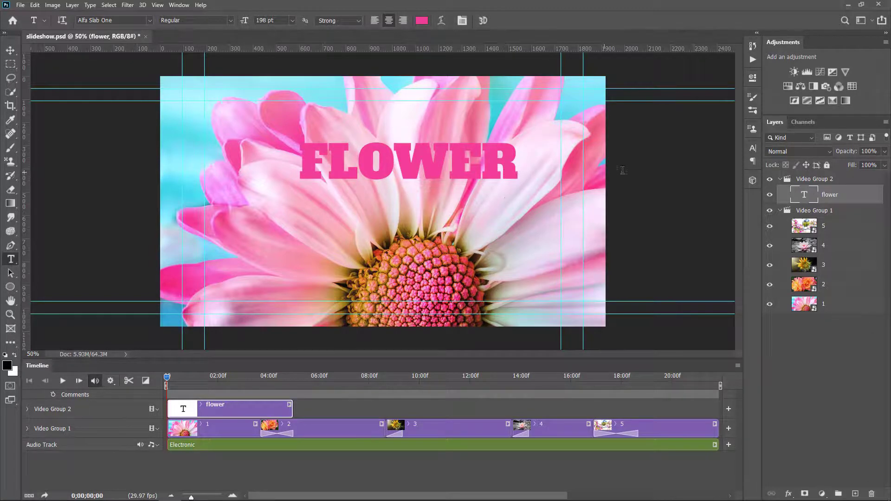
Apply a white 5 px outside Stroke at 100% opacity to the flower text layer
double_click(871, 199)
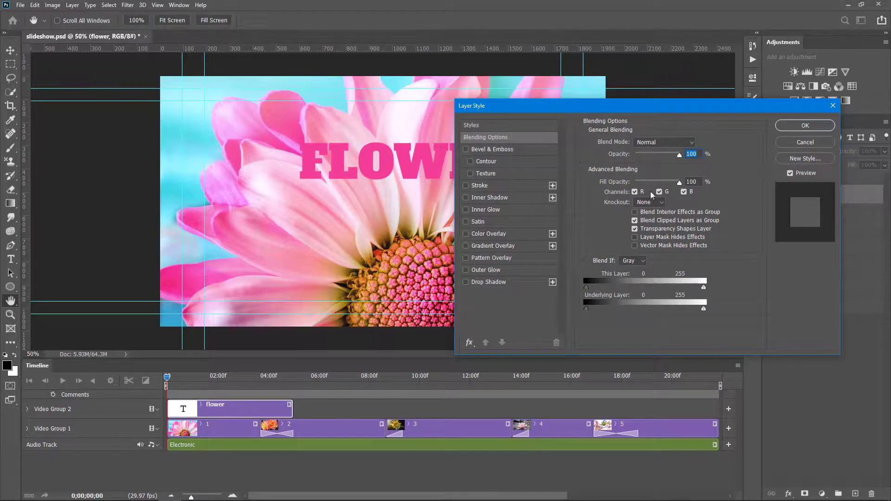
left_click(472, 186)
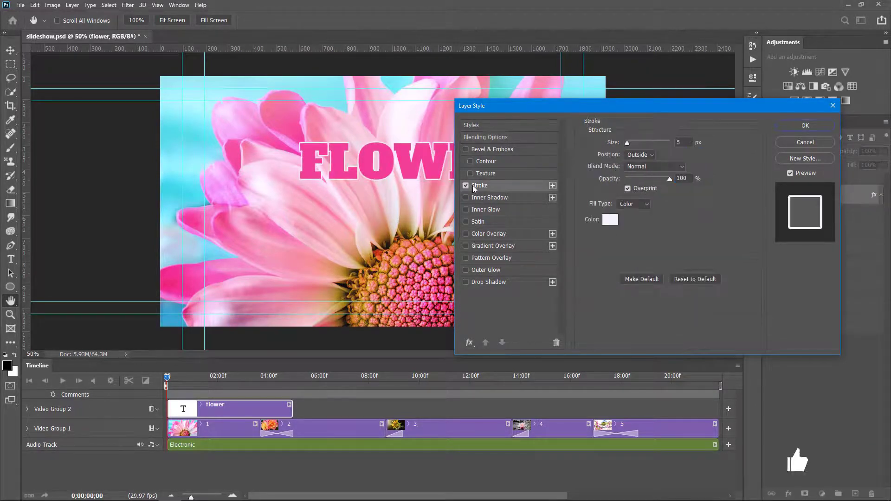
left_click_drag(533, 111, 619, 132)
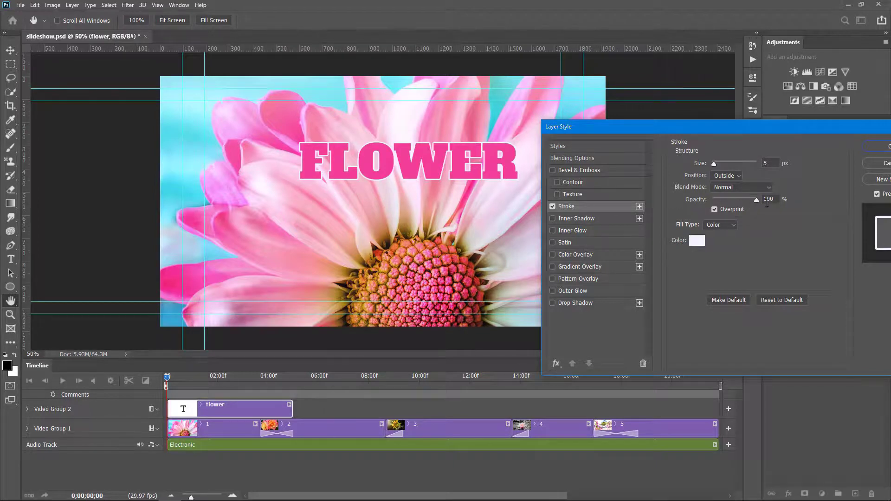
left_click_drag(789, 130, 678, 127)
left_click(729, 139)
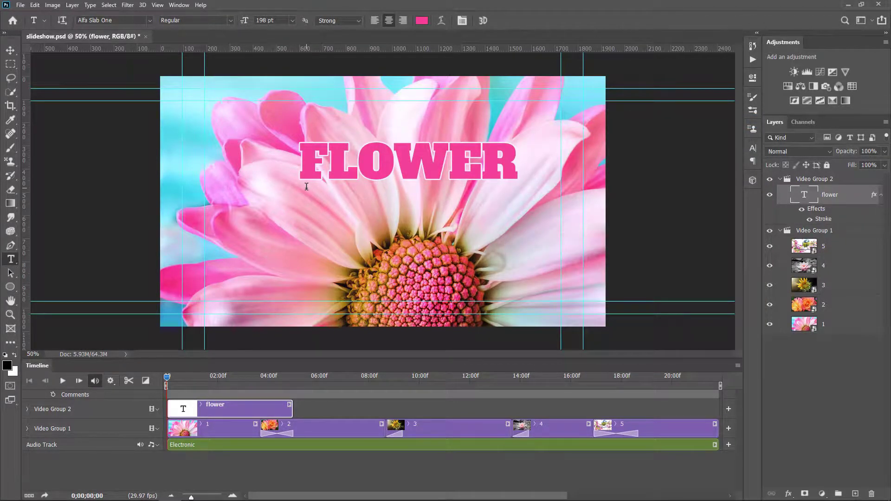
Shrink the FLOWER text to about a third of the canvas width and place it near the lower-left corner guides
key("v")
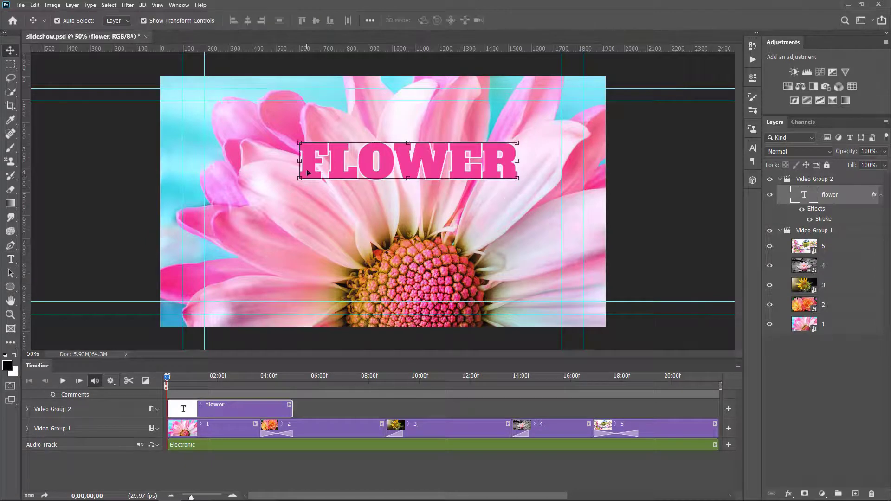
left_click_drag(442, 169, 313, 293)
key("ctrl")
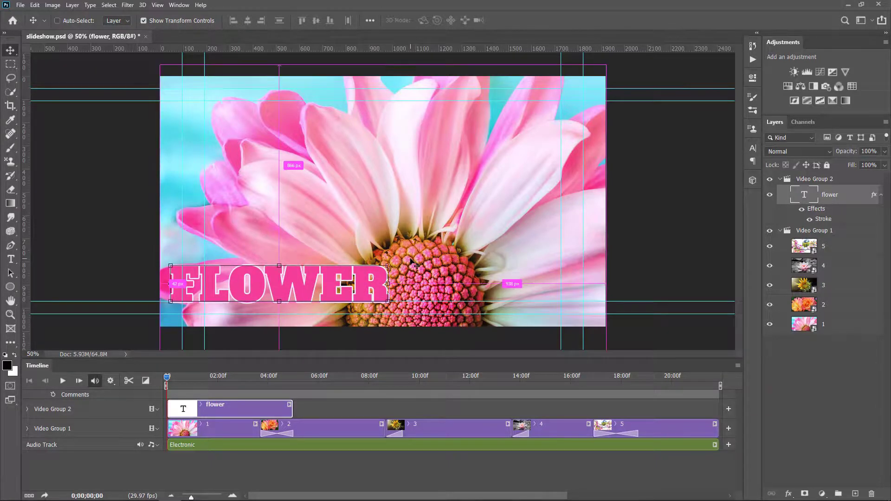
key("ctrl+t")
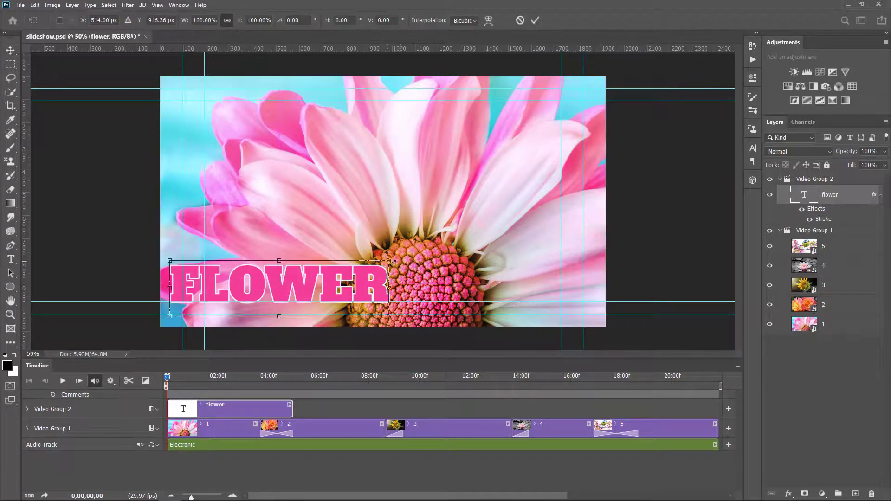
left_click_drag(390, 261, 325, 289)
left_click(534, 20)
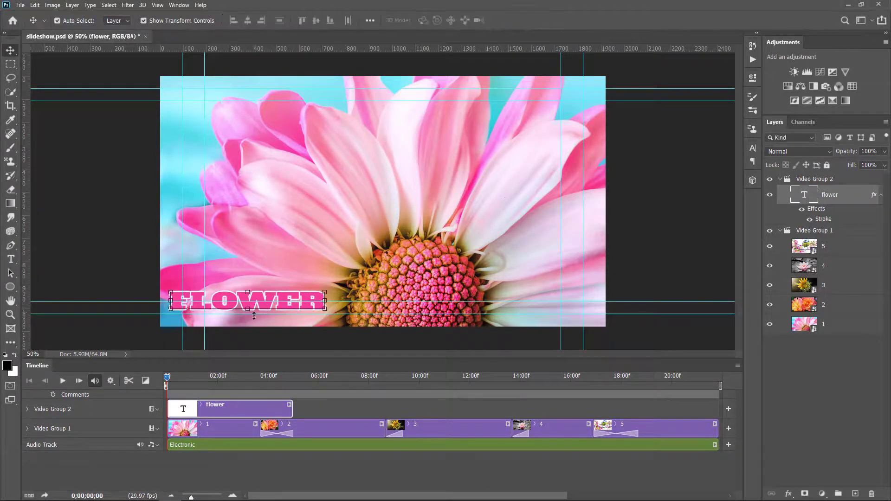
left_click_drag(267, 300, 294, 292)
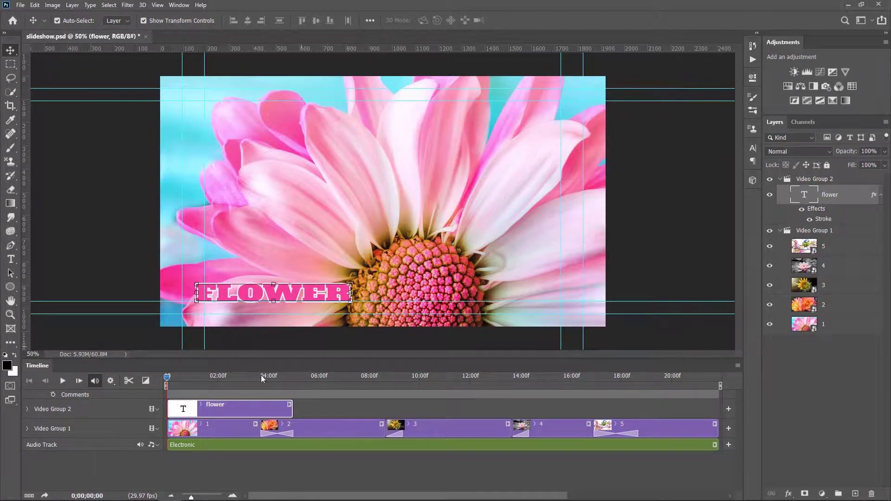
Add Transform and Opacity keyframes to the flower text clip at 0;00;01;04
left_click(27, 409)
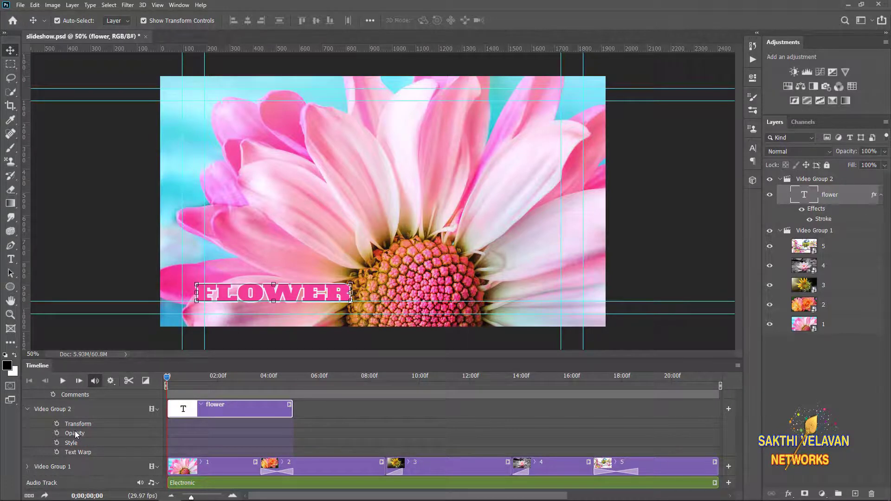
left_click_drag(167, 377, 197, 381)
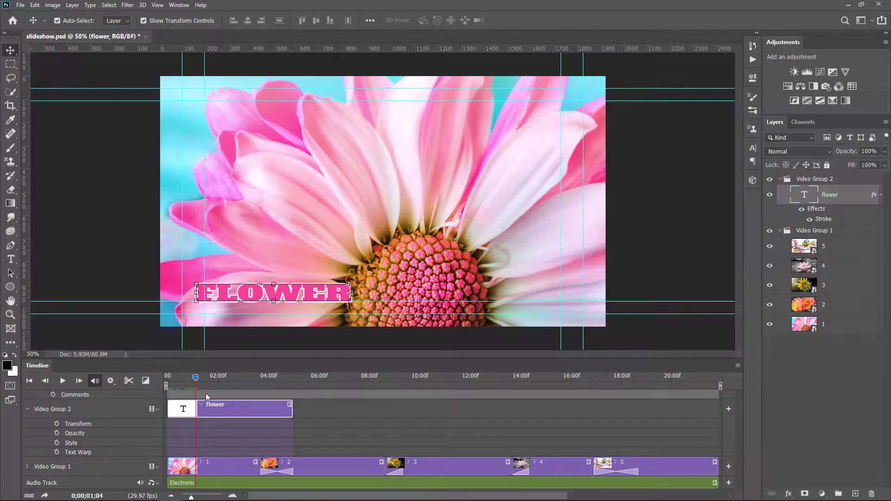
left_click(57, 424)
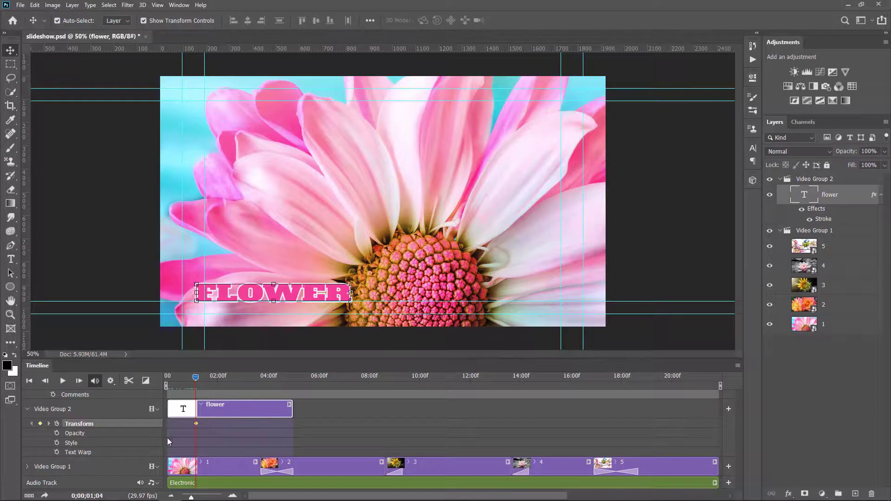
left_click(57, 434)
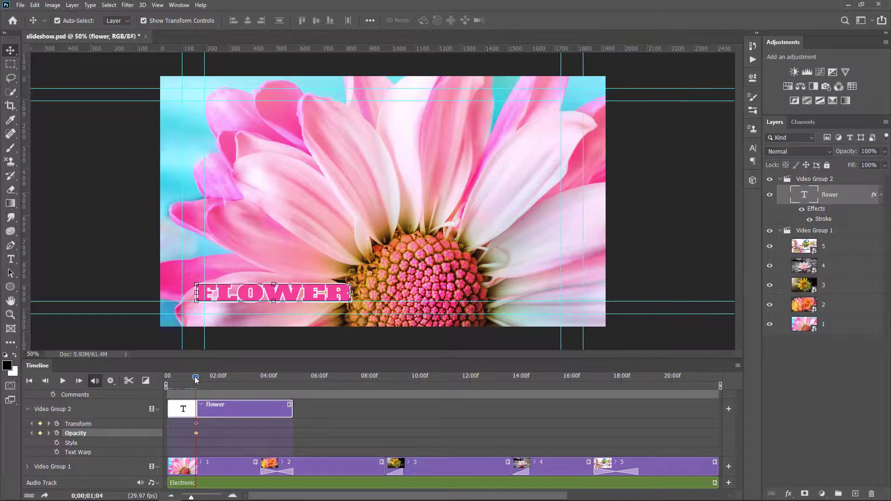
Add Transform and Opacity keyframes to the flower text clip at 0;00;00;00
left_click_drag(195, 379, 167, 379)
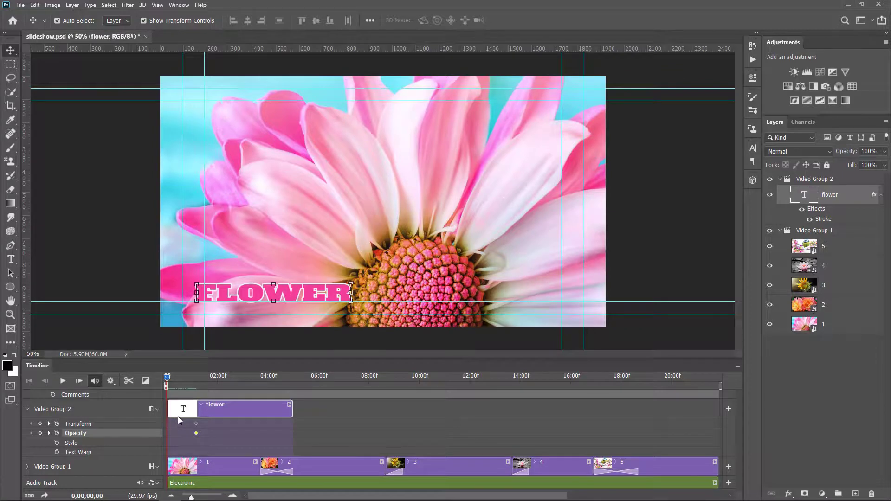
left_click(40, 425)
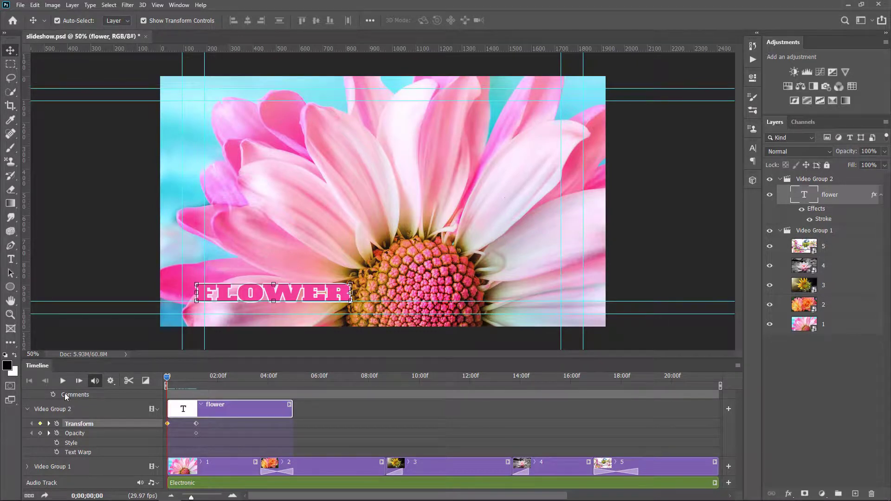
left_click(40, 433)
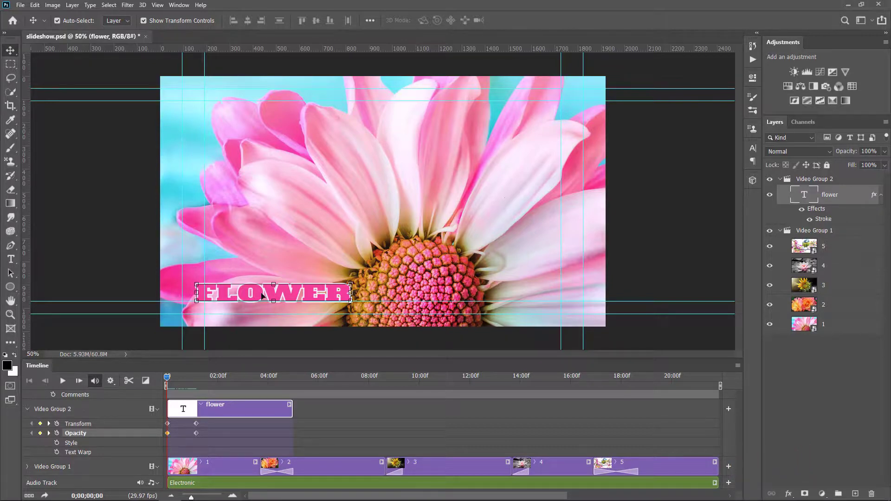
At the first frame, move the FLOWER text horizontally off the canvas's left edge and lower its layer opacity
left_click_drag(288, 297, 86, 296)
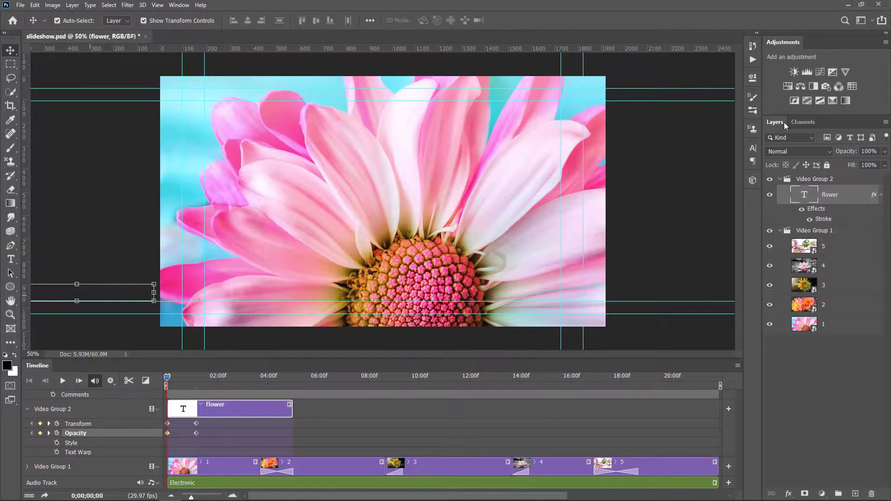
left_click(884, 151)
left_click_drag(885, 165, 877, 165)
left_click(790, 370)
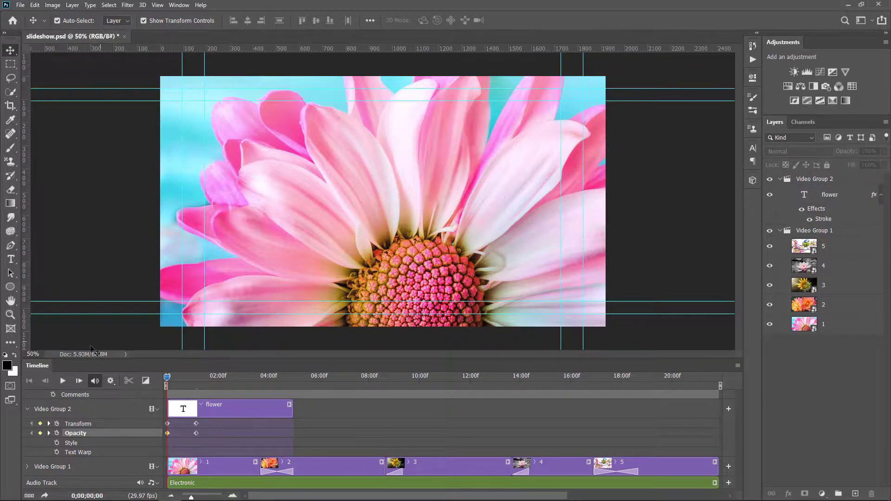
Preview the text animation and trim the flower text clip to finish where clip 1 ends
left_click(65, 382)
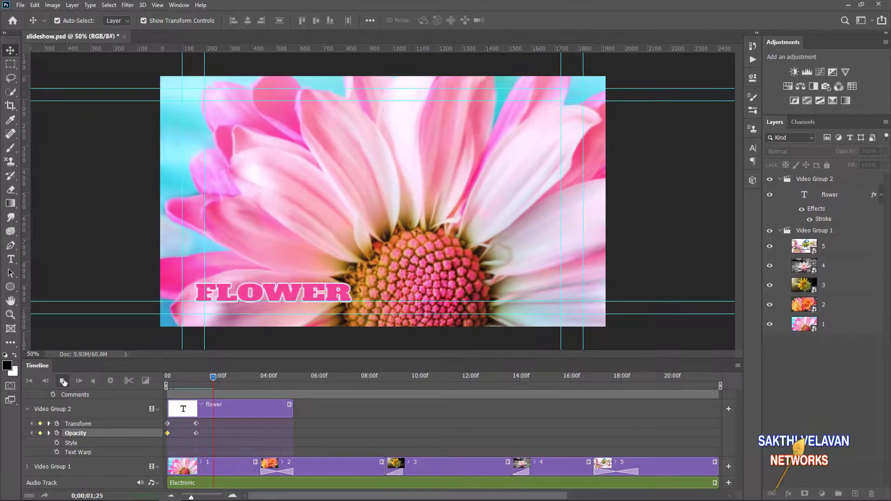
left_click(63, 381)
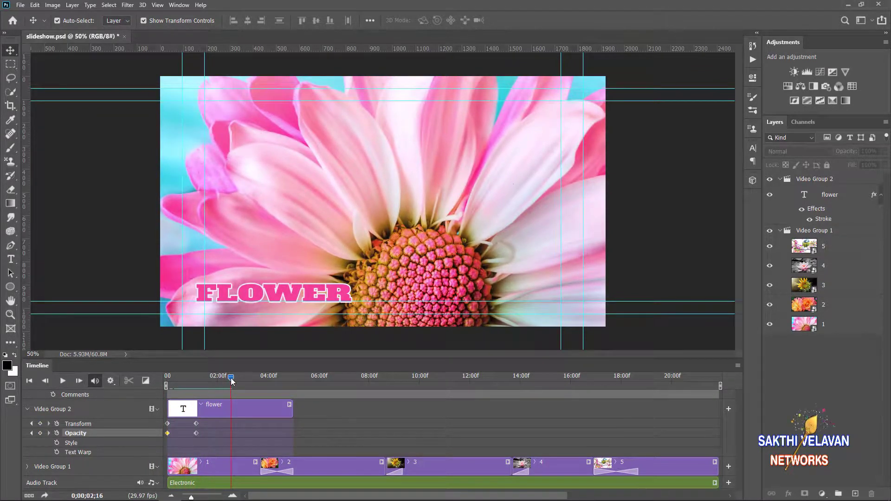
left_click_drag(230, 378, 166, 388)
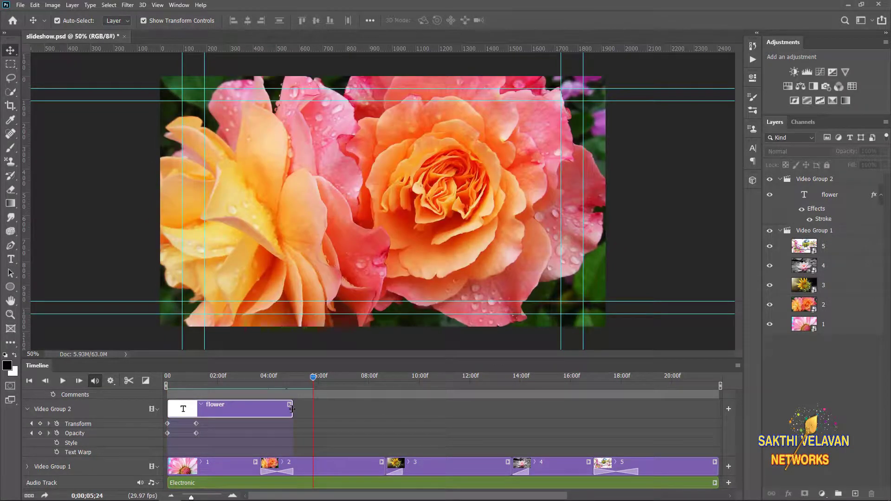
left_click_drag(291, 409, 262, 415)
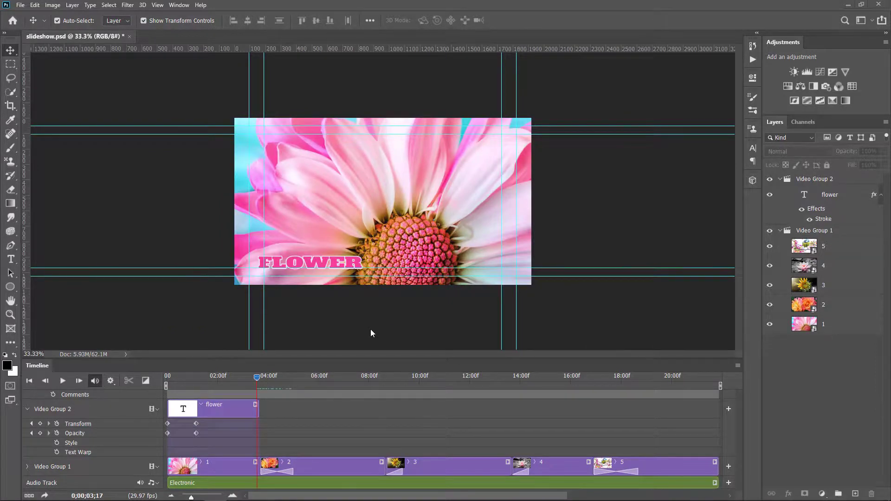
Open the video render settings and choose the root of drive H: as the output folder for slideshow.mp4
left_click(46, 496)
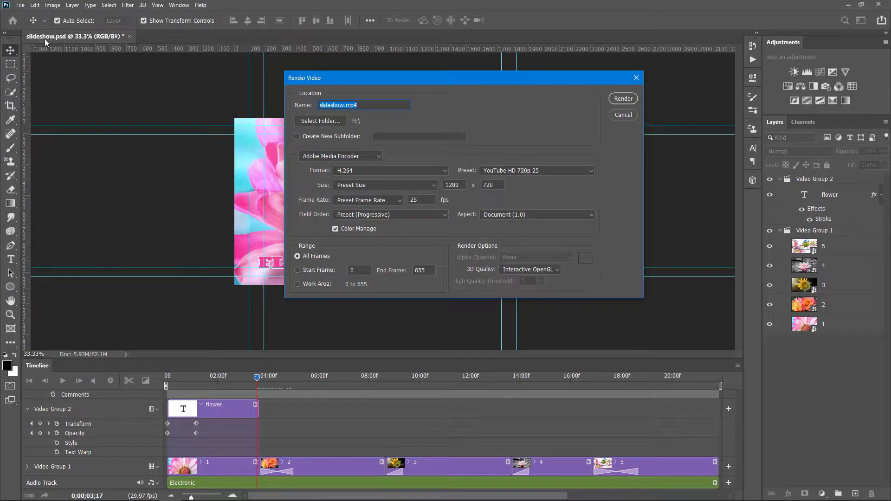
left_click(309, 121)
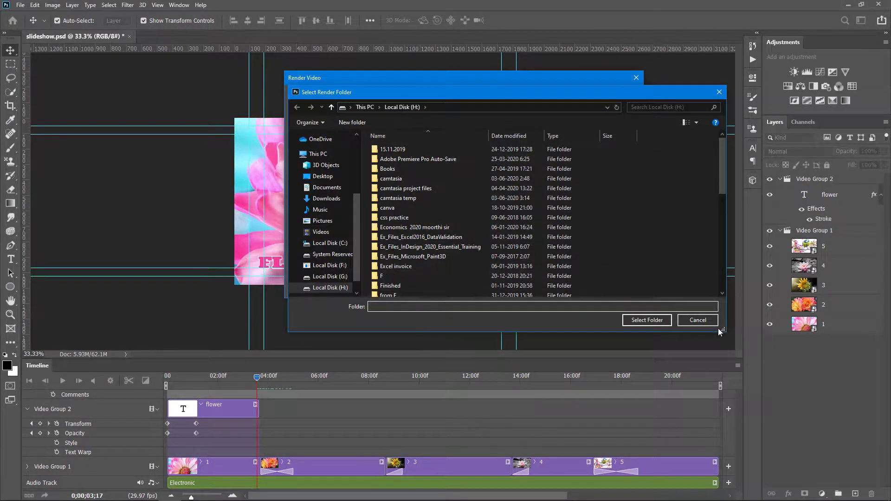
left_click(647, 320)
Set the render to Adobe Media Encoder with the H.264 format and the YouTube HD 720p 25 preset
left_click(352, 157)
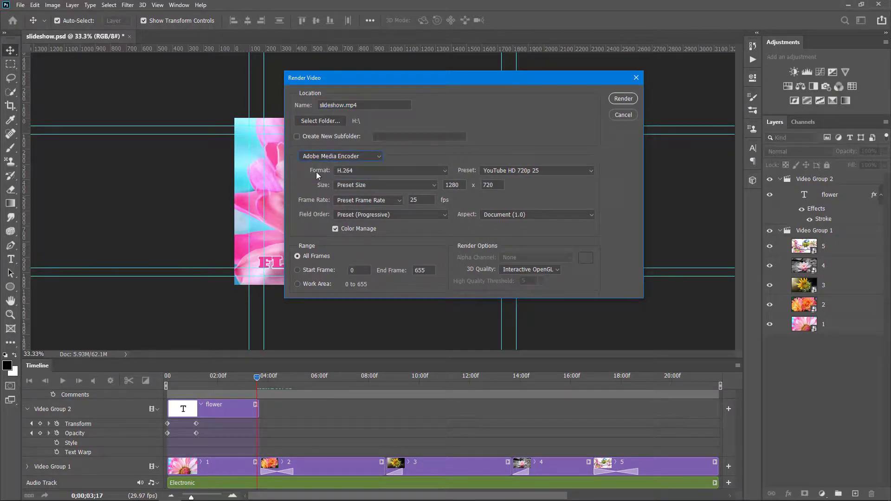
left_click(385, 171)
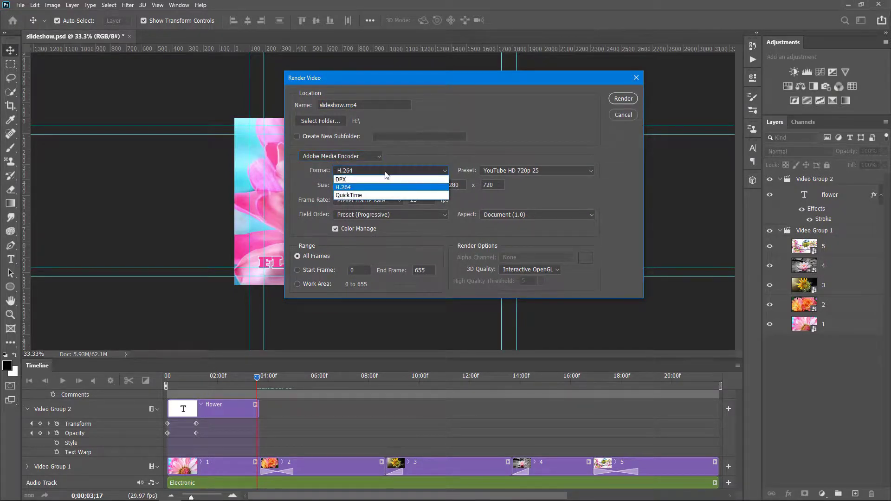
left_click(365, 187)
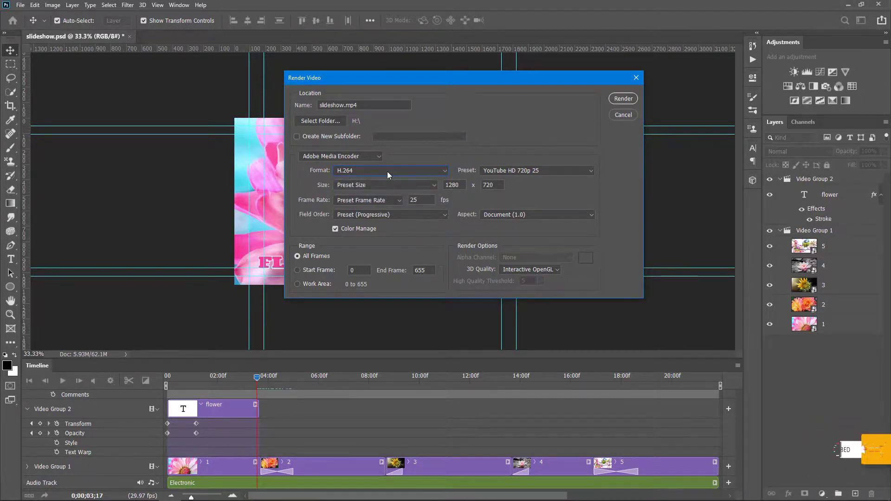
left_click(537, 170)
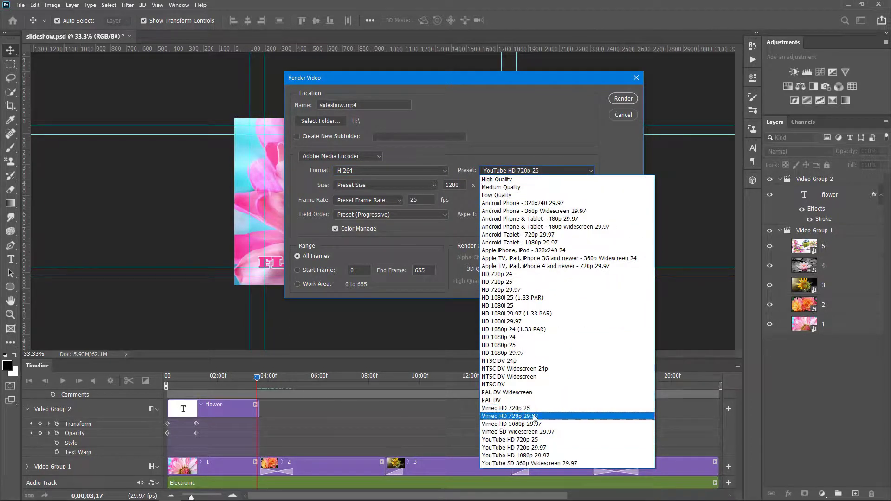
left_click(523, 441)
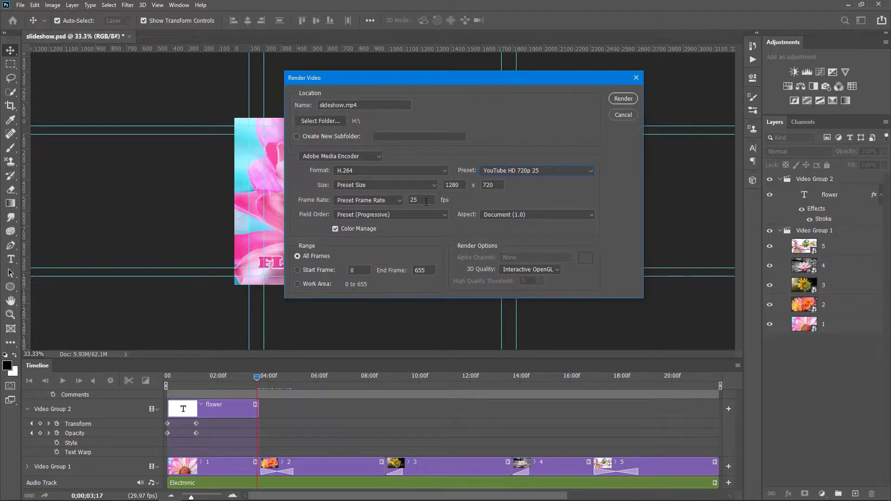
Choose the Document (1.0) aspect and Interactive OpenGL 3D quality, and start rendering the video
left_click(489, 216)
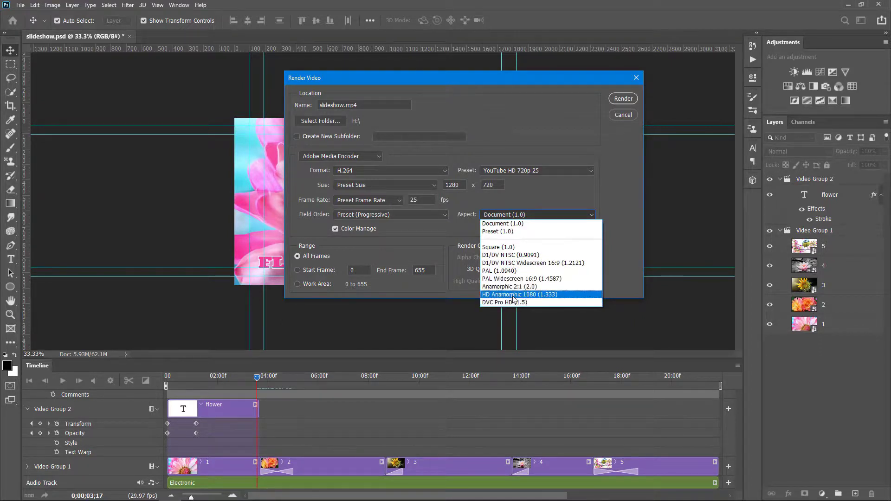
left_click(486, 221)
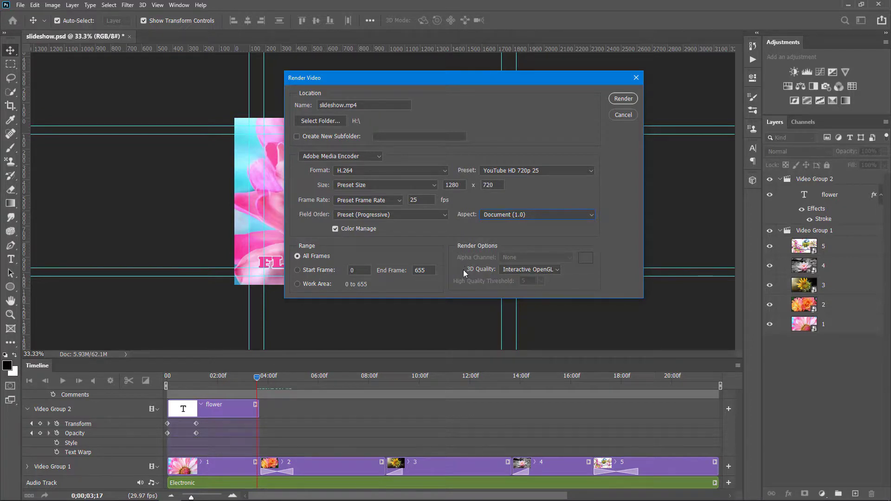
left_click(520, 271)
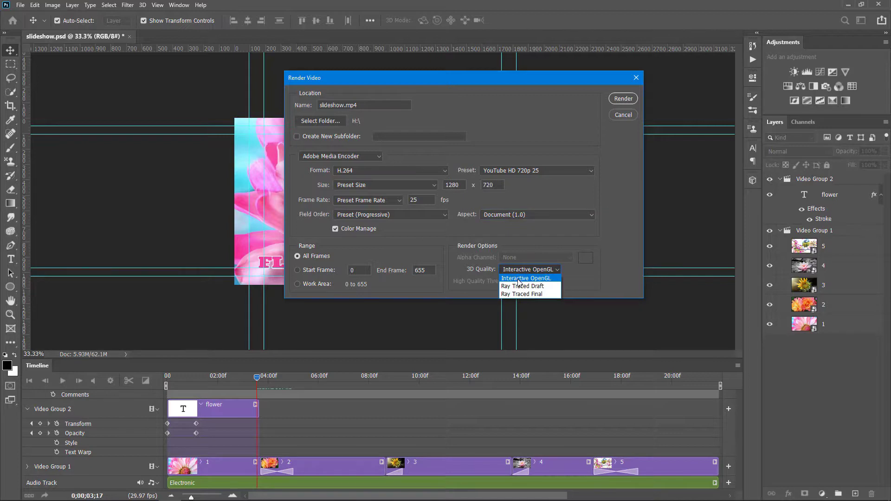
left_click(518, 279)
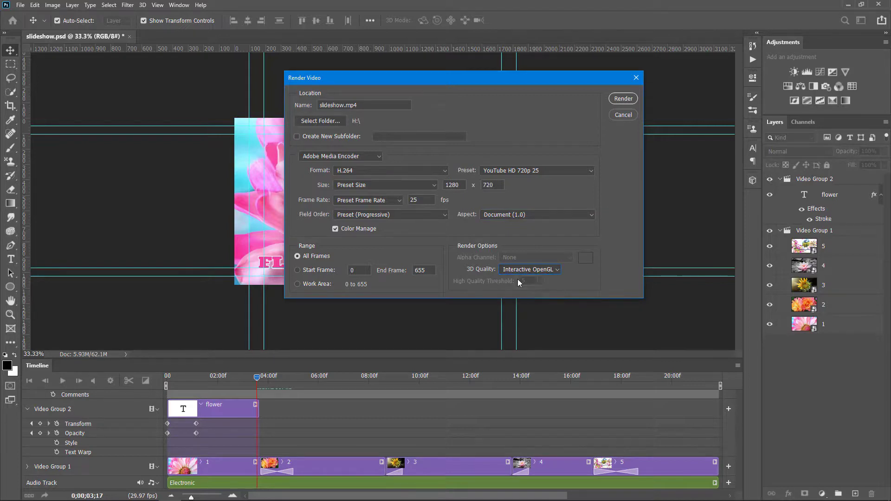
left_click(623, 99)
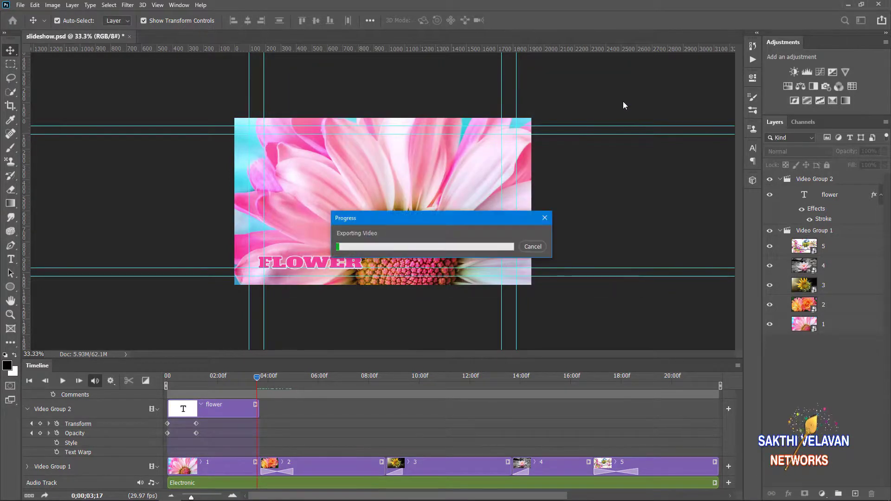